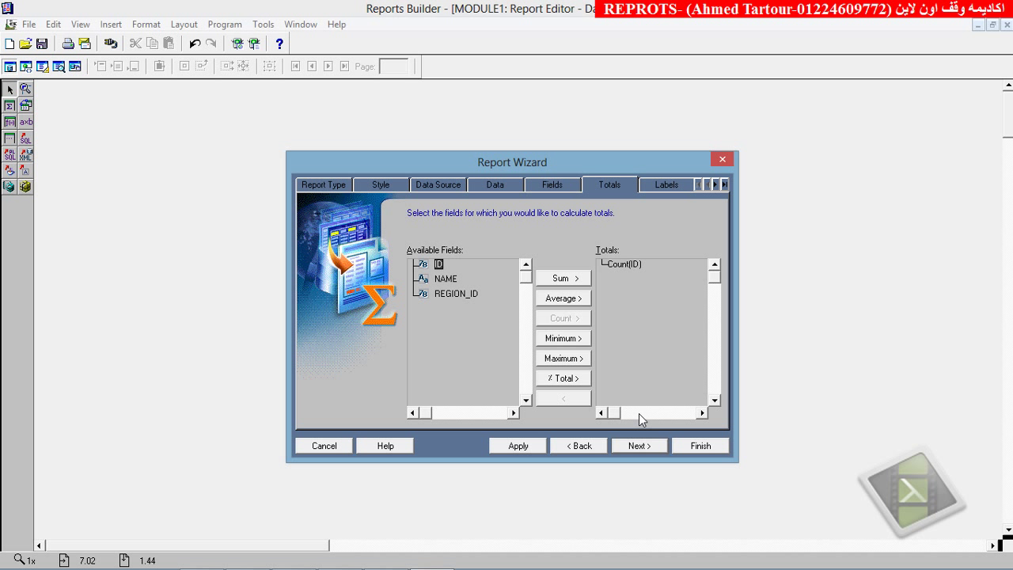
# Step: Complete the report wizard with the default labels and the predefined Gray template
pyautogui.click(638, 445)
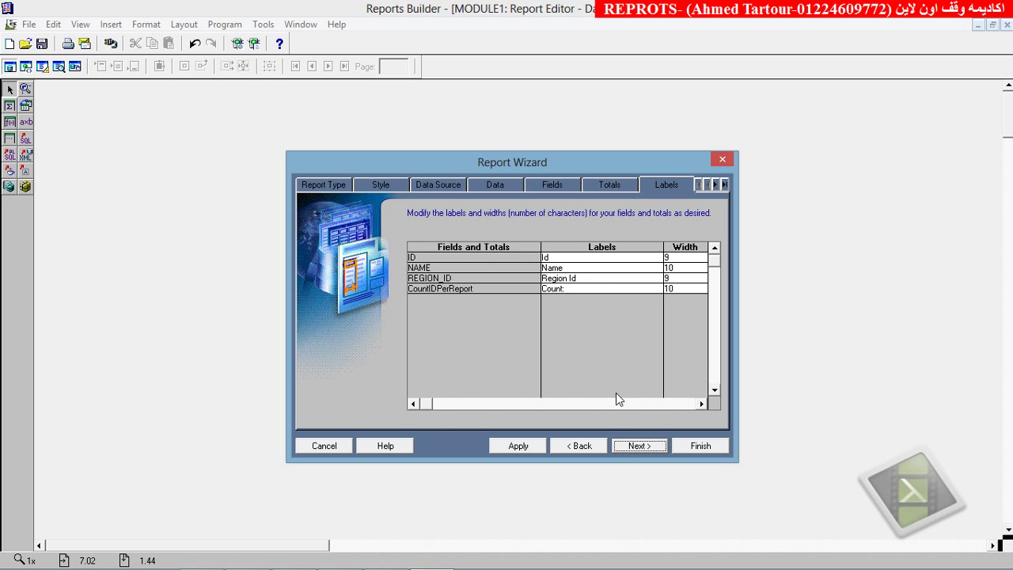
pyautogui.click(630, 446)
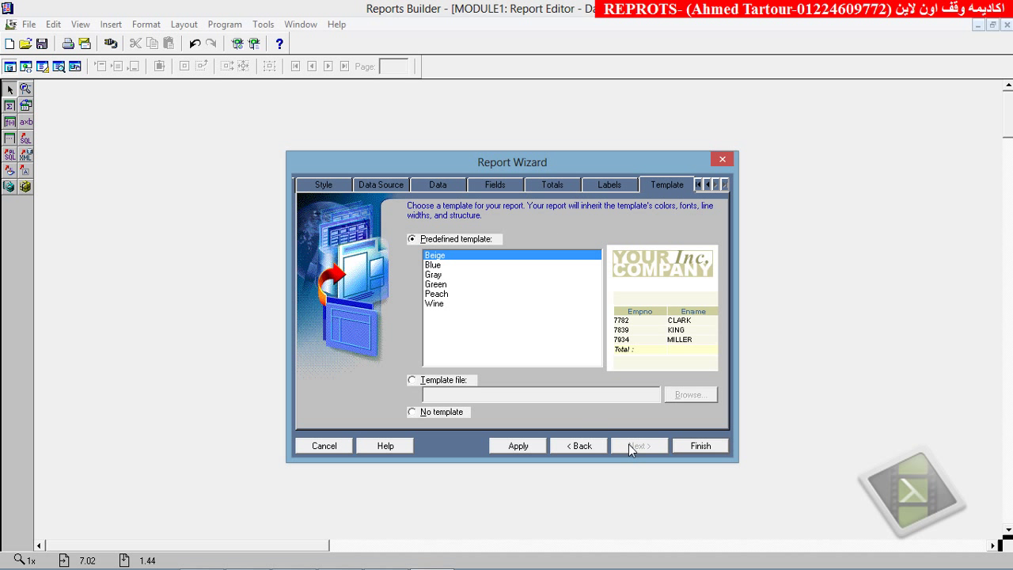
pyautogui.click(434, 264)
pyautogui.press('Down')
pyautogui.press('Down')
pyautogui.press('Up')
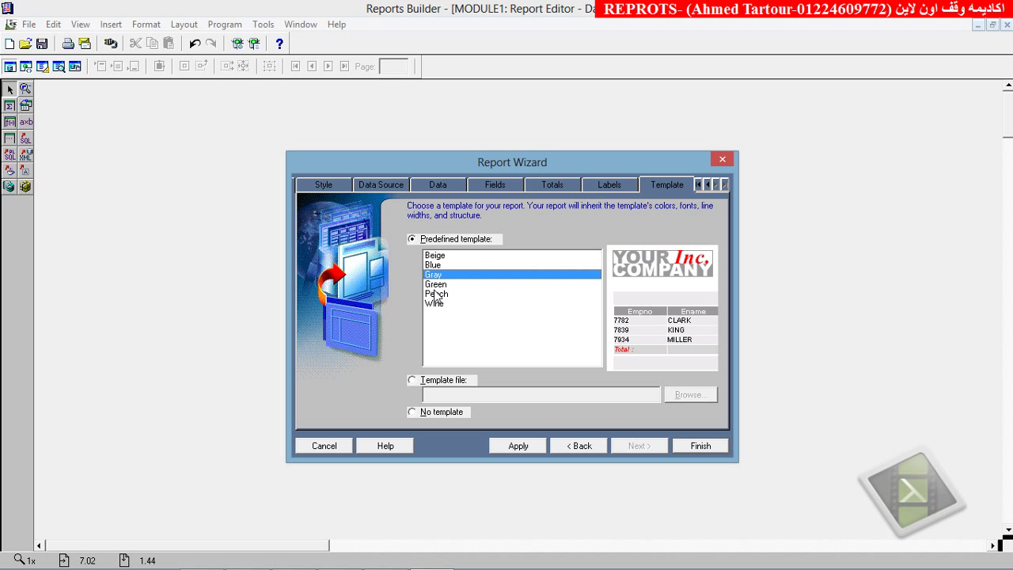
pyautogui.click(697, 448)
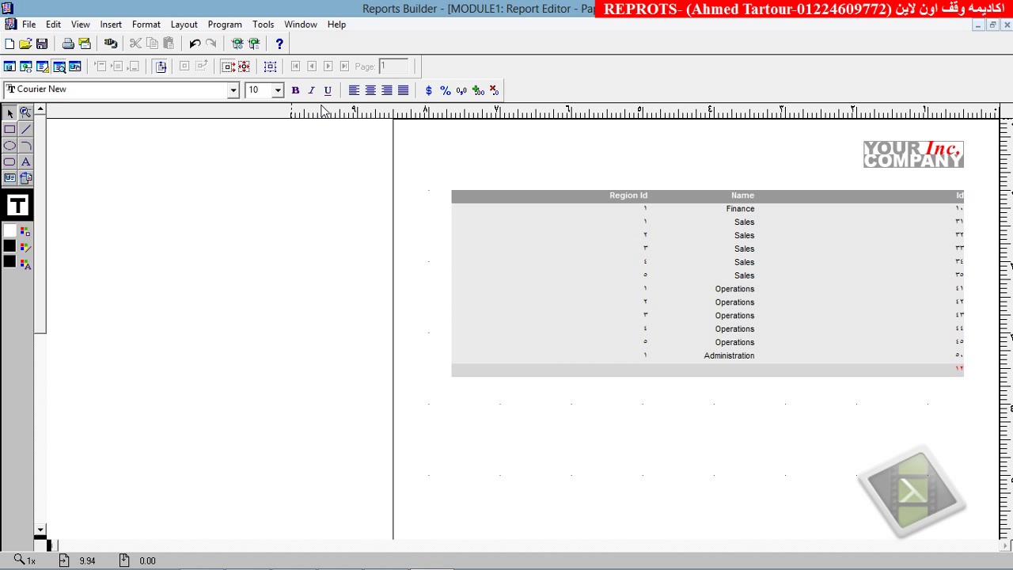
# Step: Zoom in on the generated report and examine the department rows and the count total below them
pyautogui.click(88, 26)
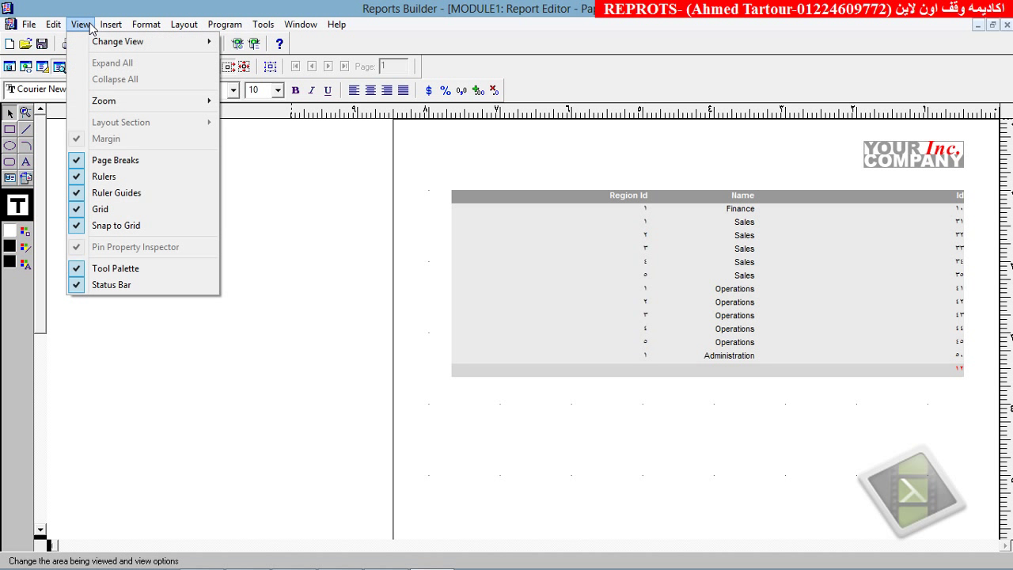
pyautogui.moveTo(181, 103)
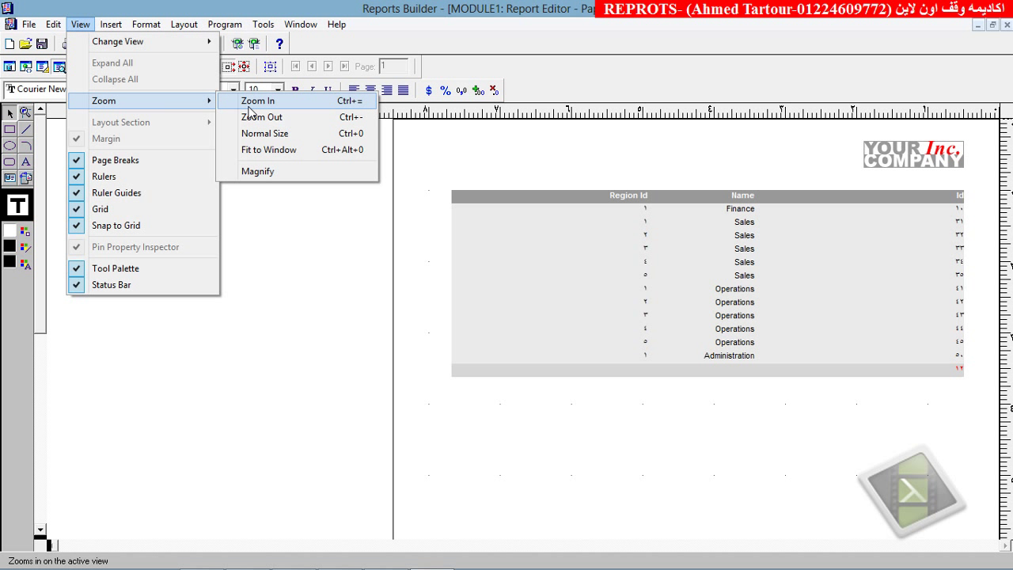
pyautogui.click(250, 108)
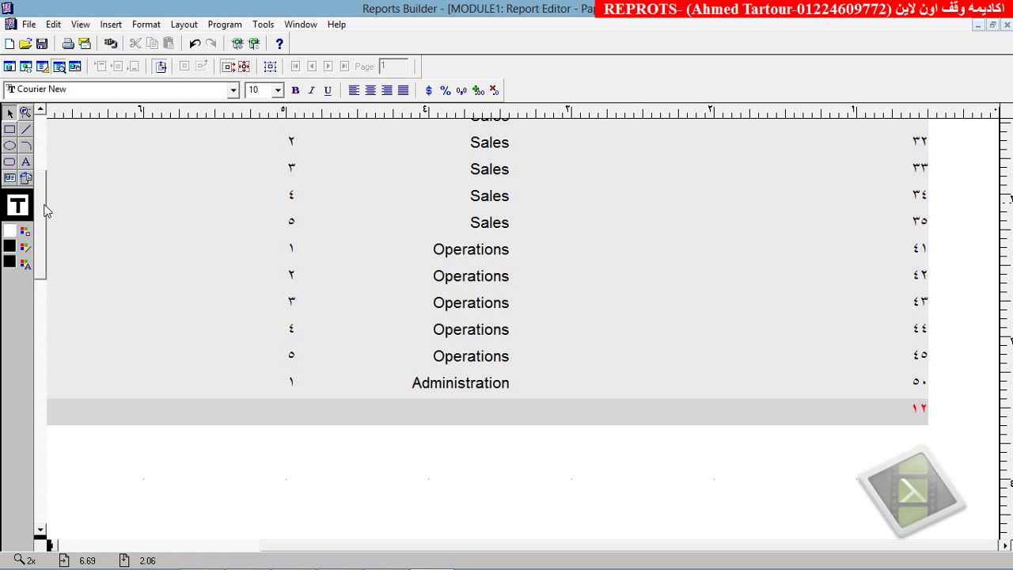
pyautogui.moveTo(45, 208); pyautogui.dragTo(44, 159)
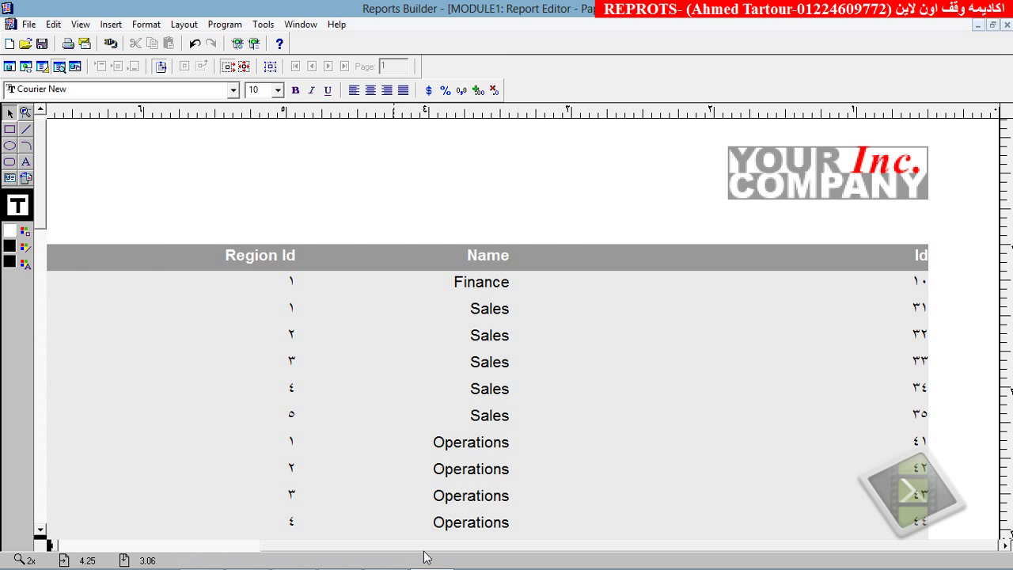
pyautogui.moveTo(415, 546); pyautogui.dragTo(506, 546)
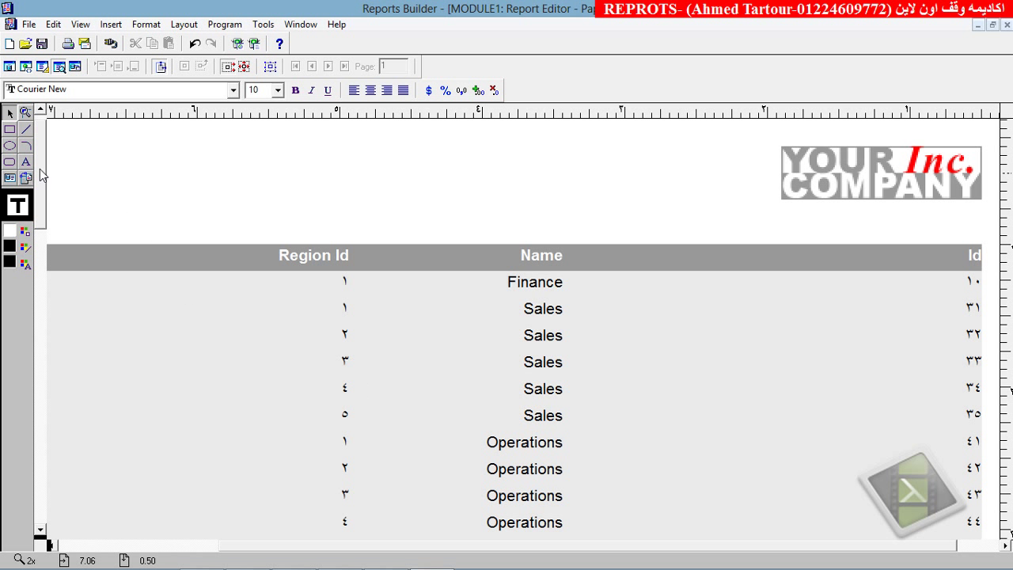
pyautogui.moveTo(40, 166); pyautogui.dragTo(45, 199)
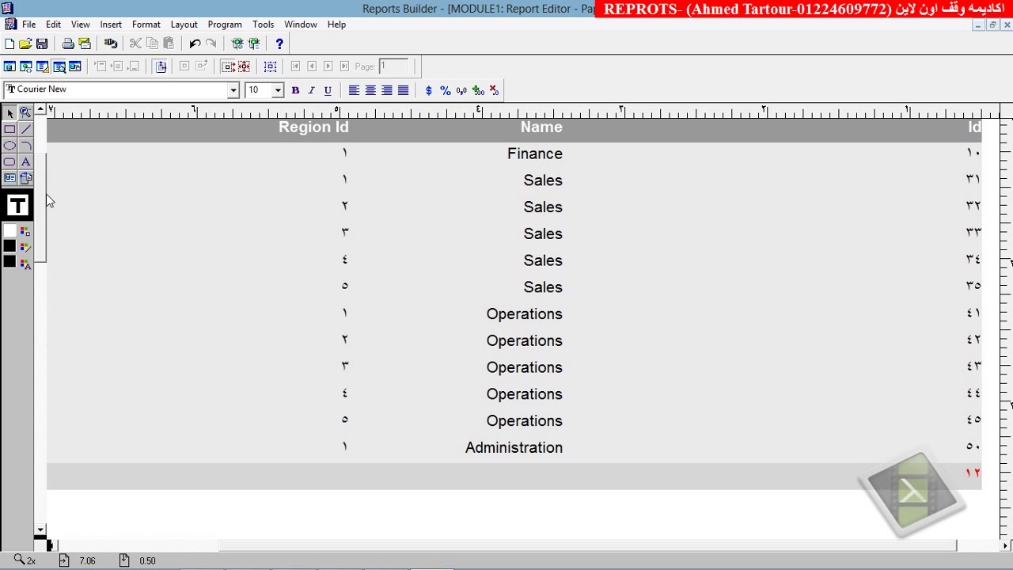
pyautogui.click(959, 481)
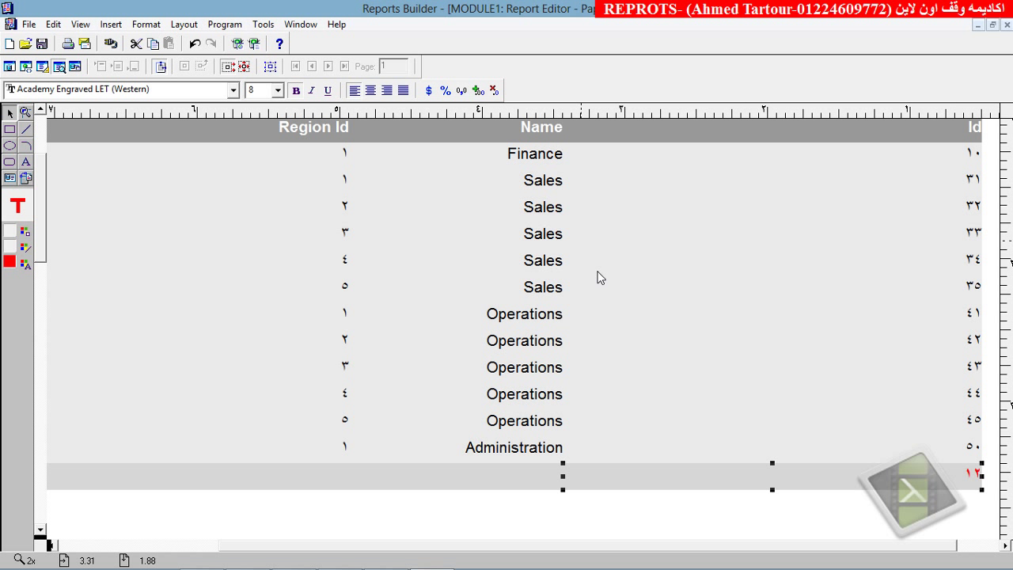
pyautogui.click(538, 497)
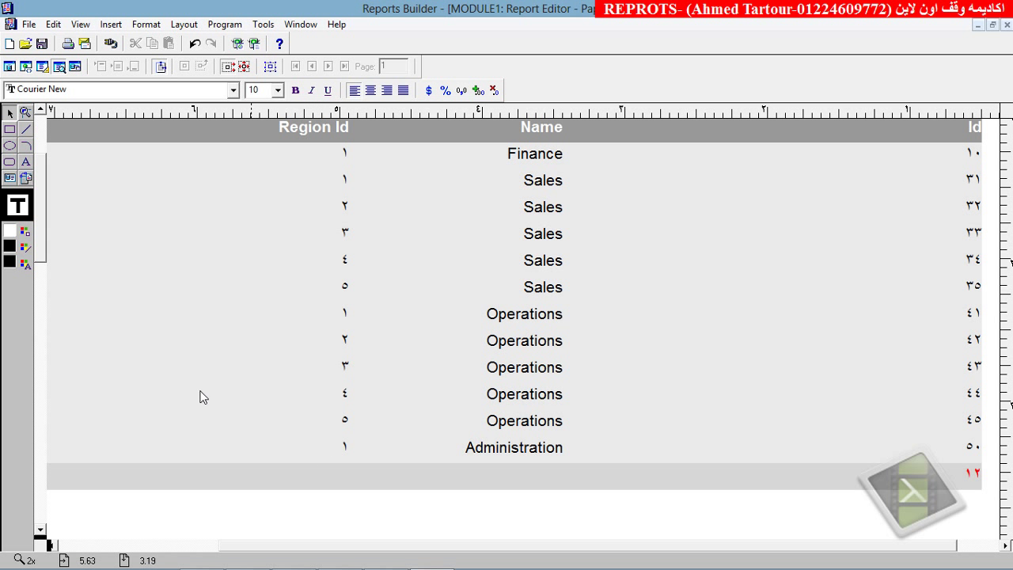
# Step: Add the condition "where id =:p_dept" before the ORDER BY clause of query Q_1 in the data model
pyautogui.click(9, 67)
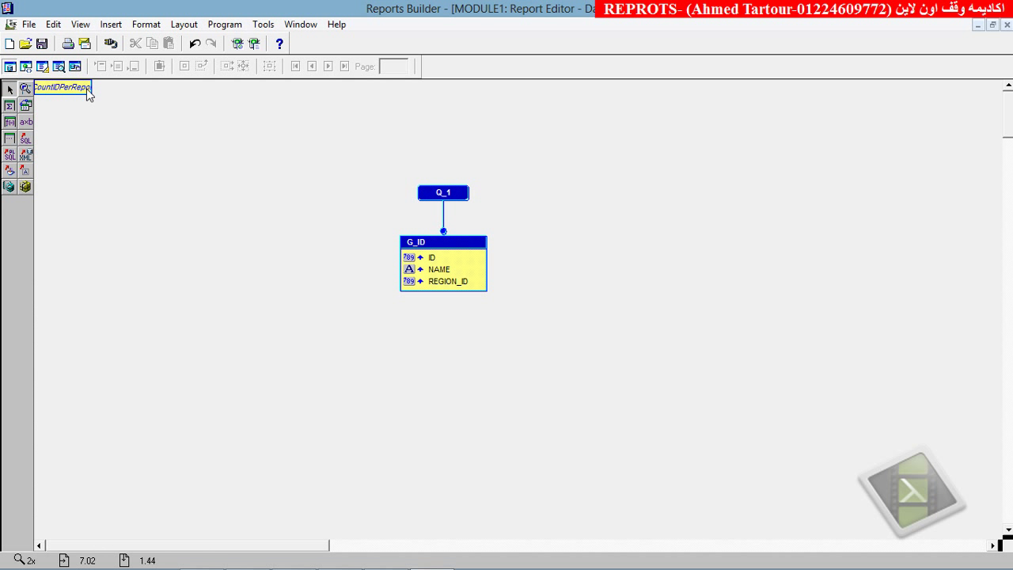
pyautogui.doubleClick(444, 193)
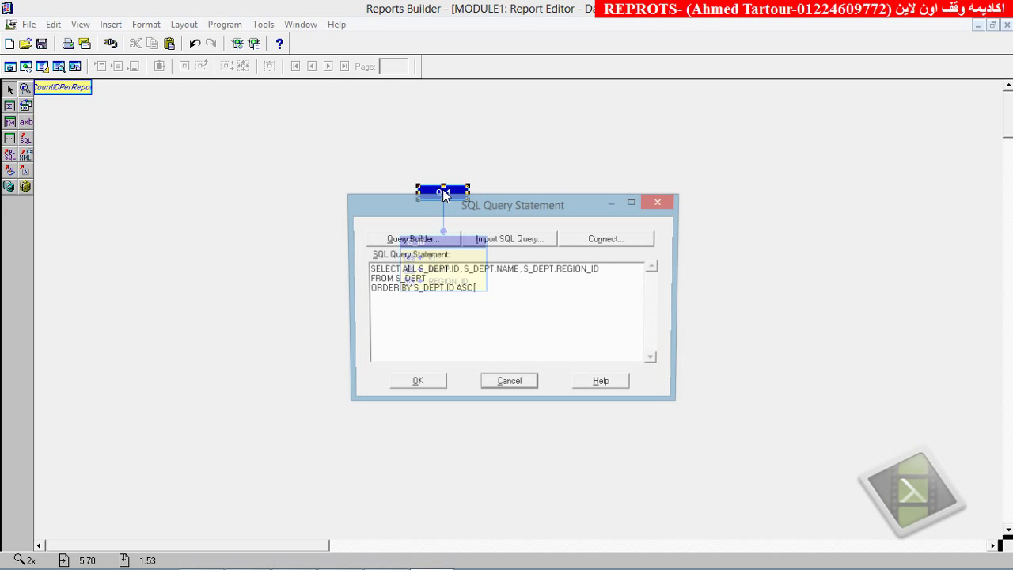
pyautogui.click(454, 282)
pyautogui.press('Return')
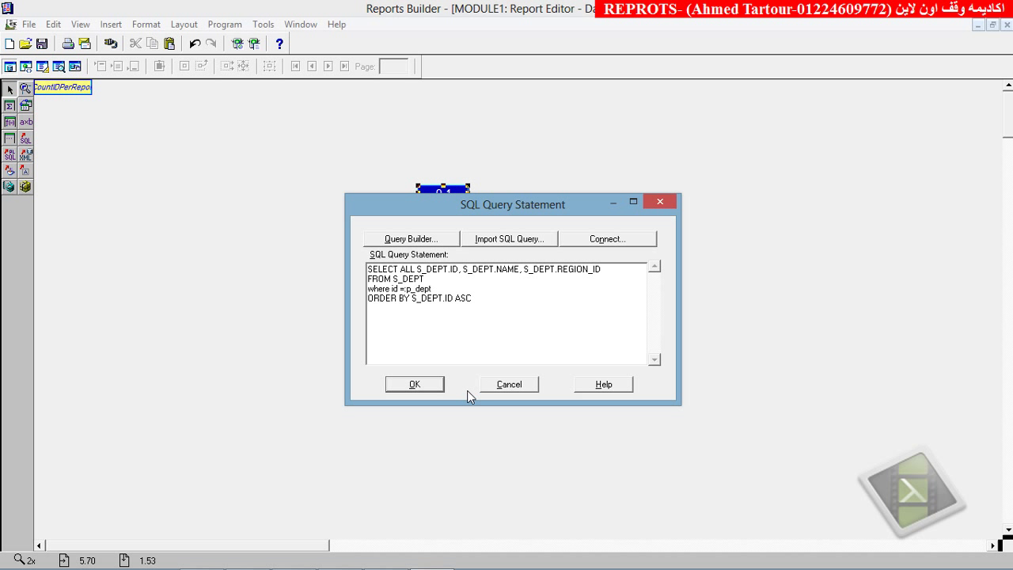
pyautogui.click(432, 385)
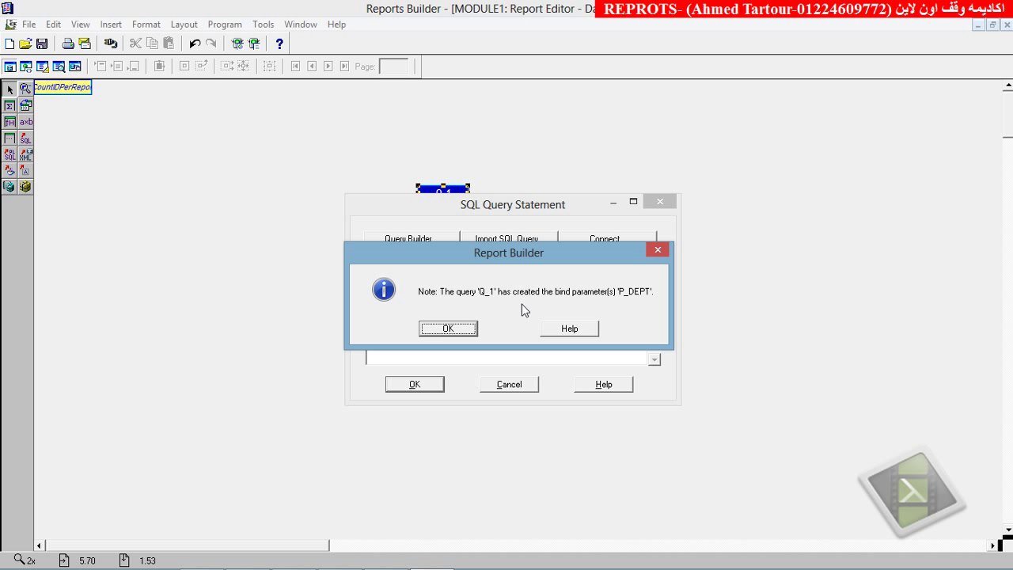
pyautogui.click(448, 329)
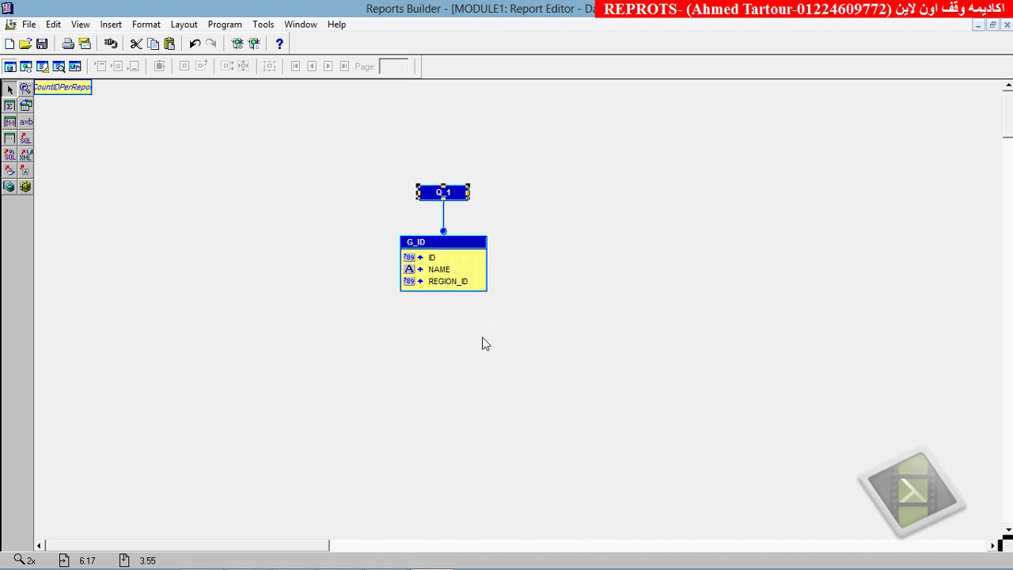
# Step: Run the paper layout with the P Dept parameter set to 32 and inspect the resulting report page
pyautogui.click(253, 45)
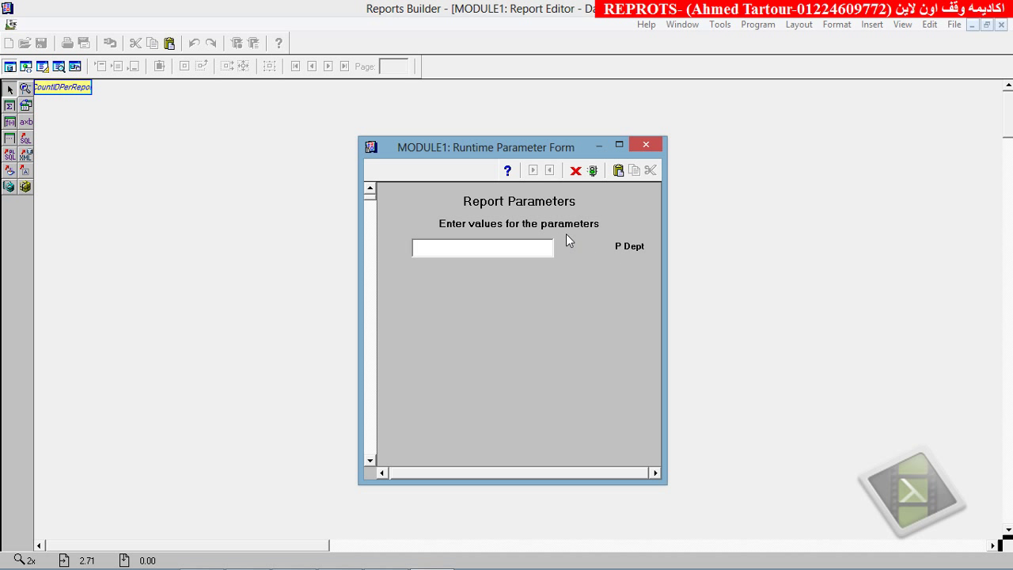
pyautogui.press('Return')
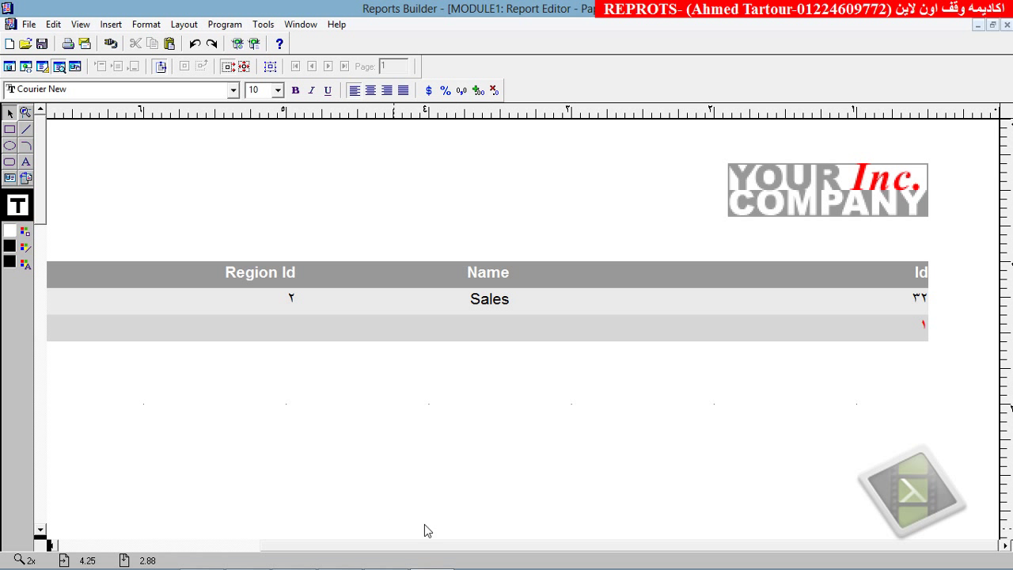
pyautogui.scroll(-5, 608, 552)
pyautogui.scroll(-5, 608, 552)
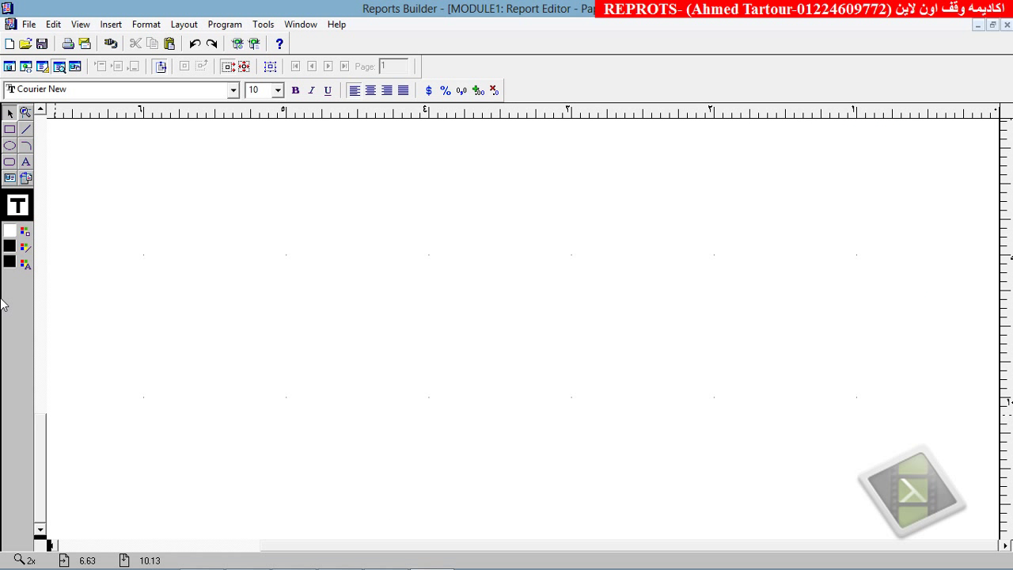
pyautogui.moveTo(45, 451); pyautogui.dragTo(42, 134)
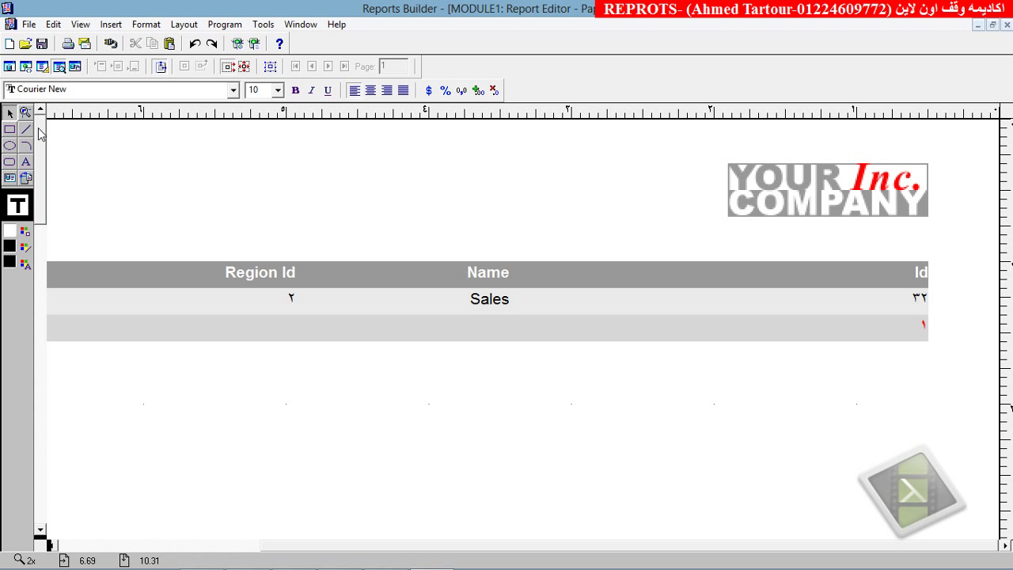
pyautogui.moveTo(696, 547); pyautogui.dragTo(736, 553)
# Step: Close the report editor and review MODULE1's user parameters and the columns of group G_ID in the Object Navigator
pyautogui.click(1007, 25)
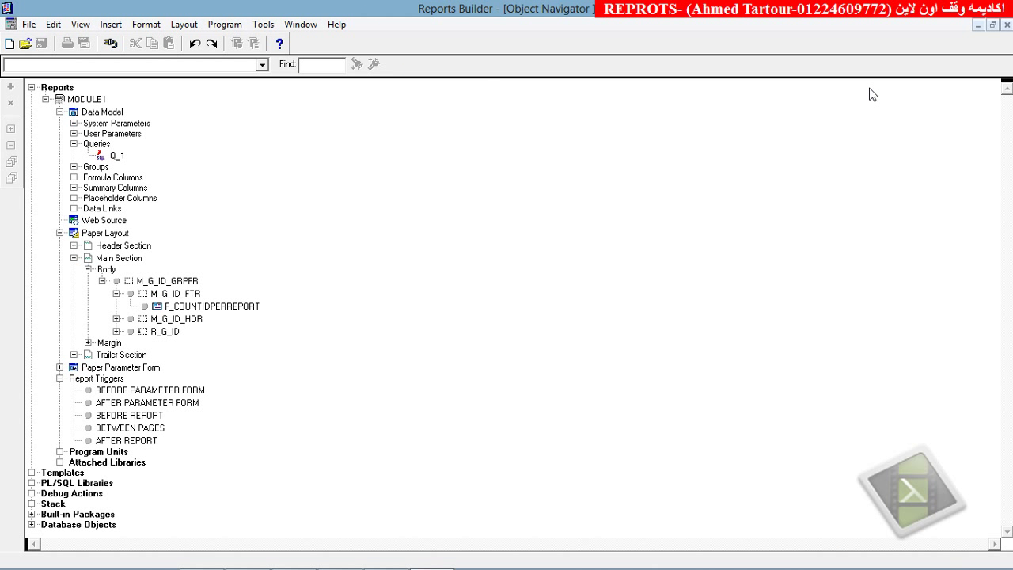
pyautogui.click(74, 133)
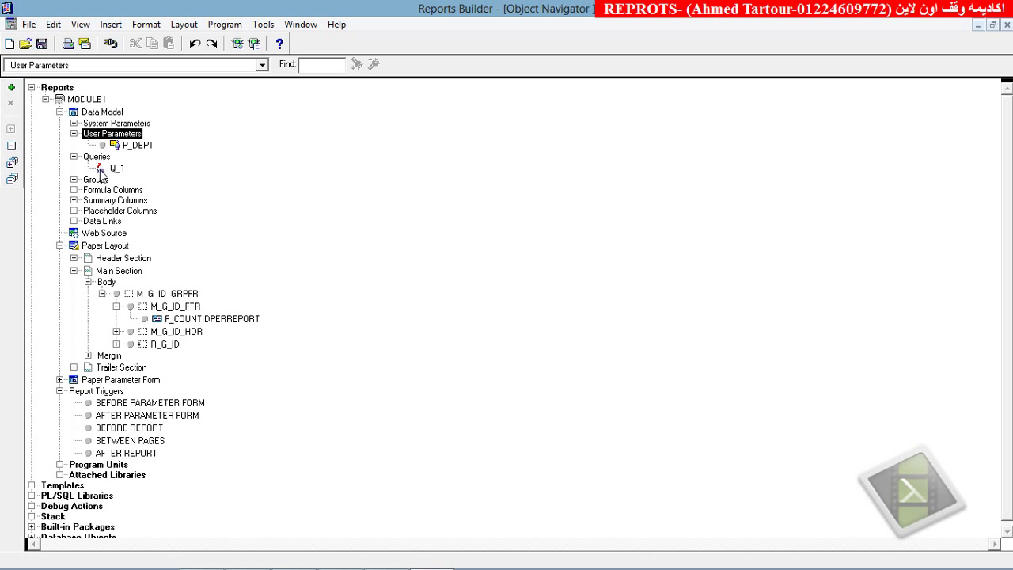
pyautogui.click(74, 179)
pyautogui.click(88, 192)
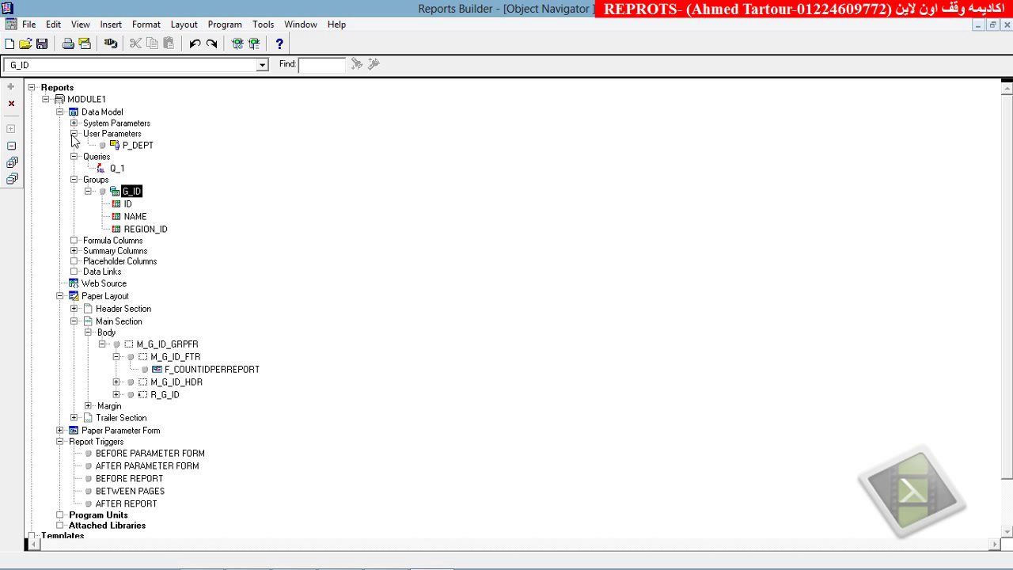
pyautogui.click(45, 99)
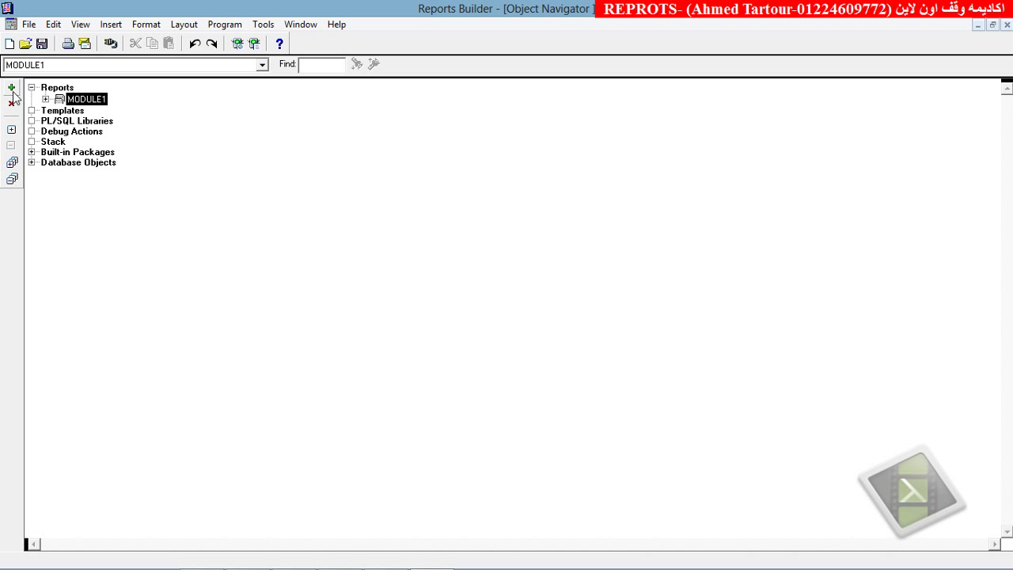
# Step: Create a new wizard report with both web and paper layout, the Group Above style and a SQL Query data source
pyautogui.click(12, 89)
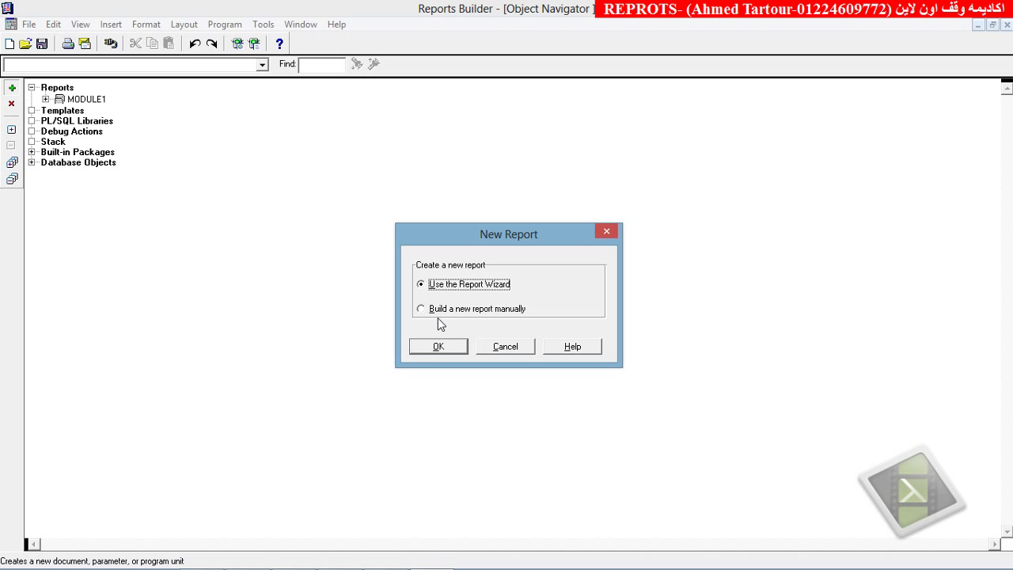
pyautogui.click(440, 343)
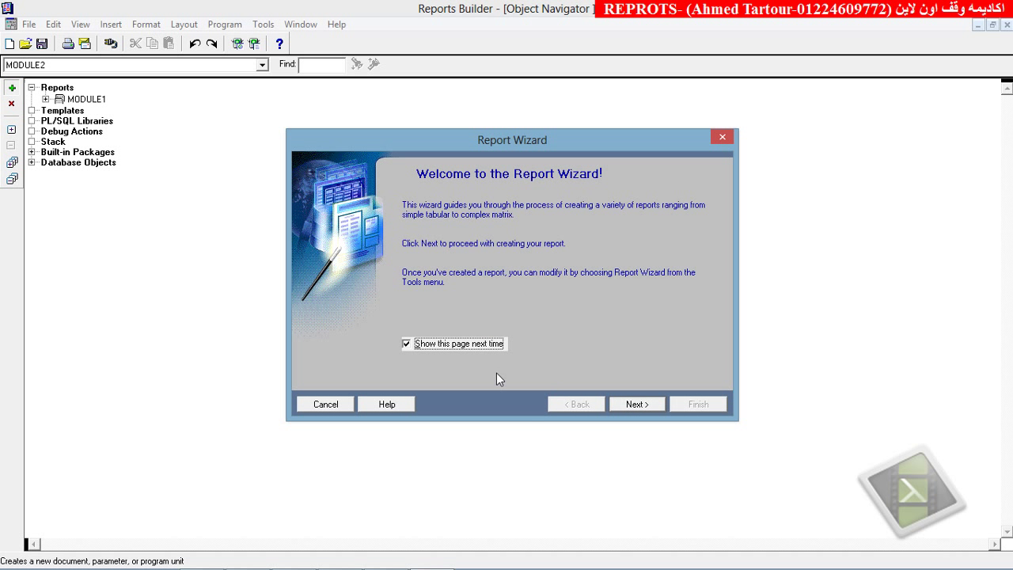
pyautogui.click(638, 404)
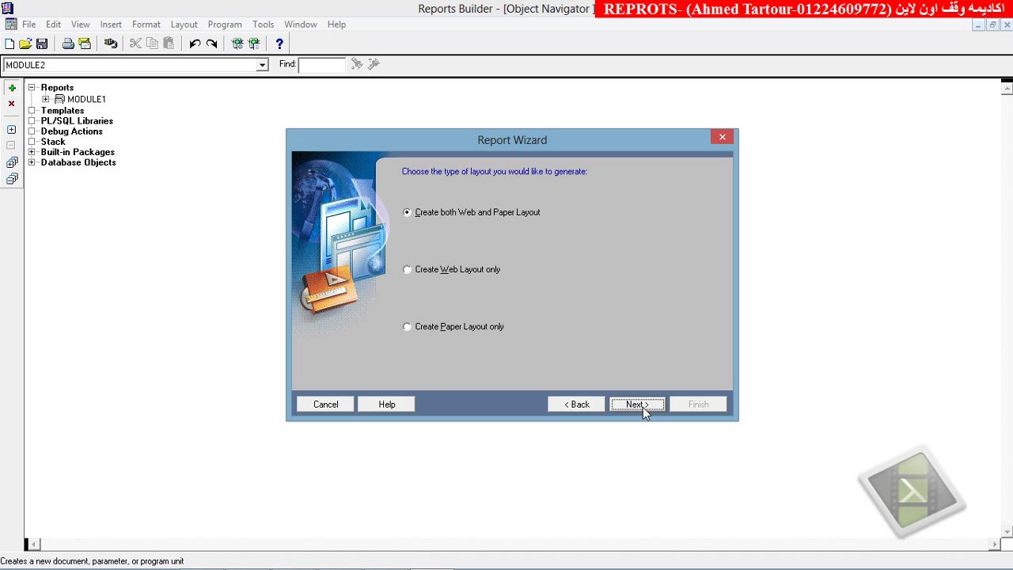
pyautogui.click(643, 406)
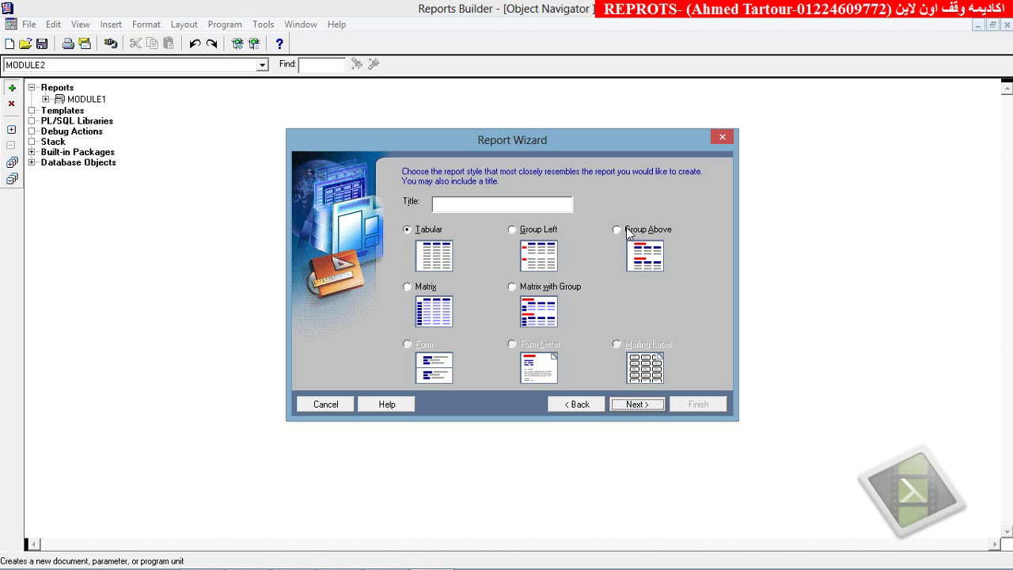
pyautogui.click(625, 230)
pyautogui.click(638, 403)
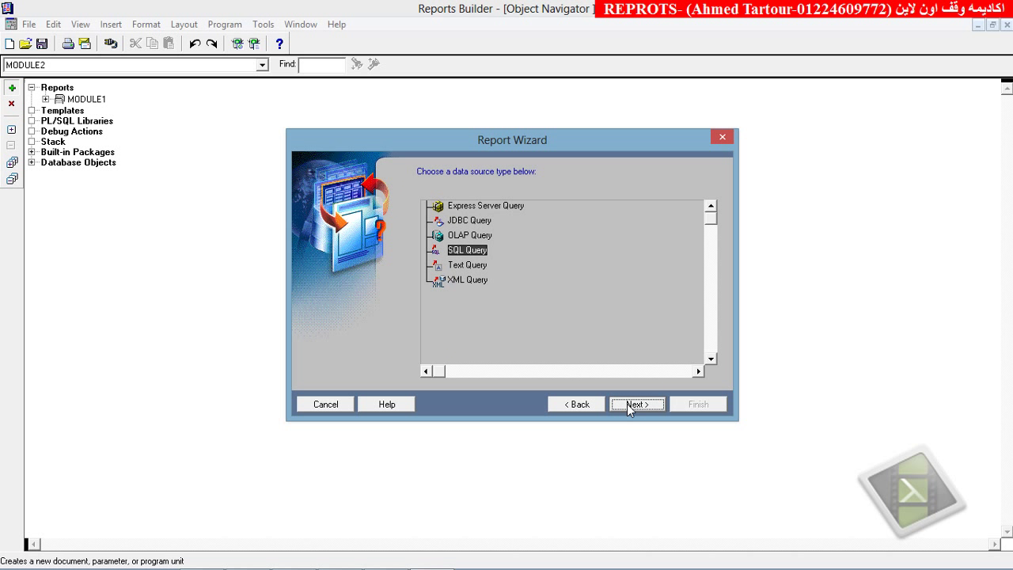
pyautogui.click(626, 402)
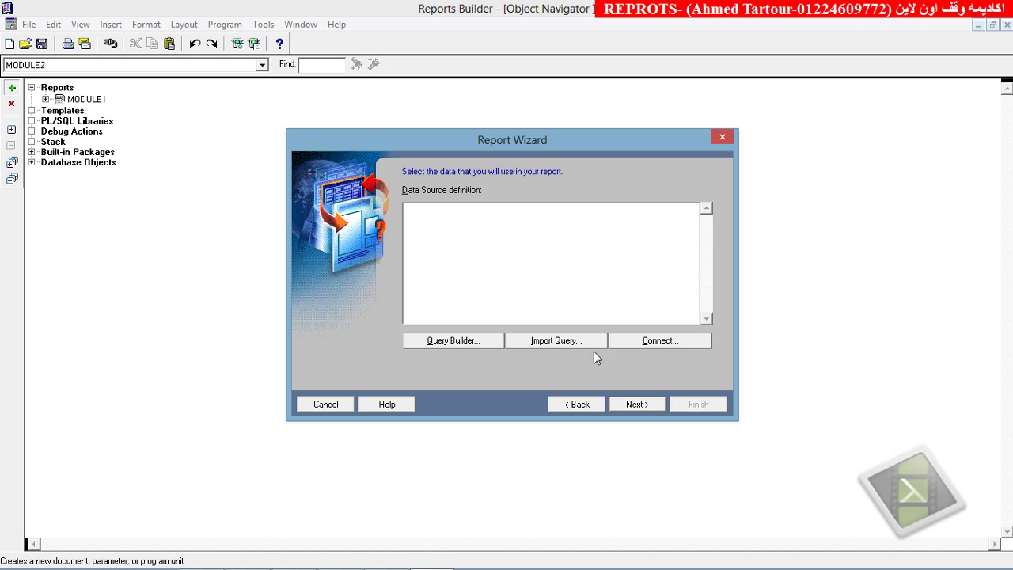
# Step: Include the HR tables S_DEPT and S_EMP in the new report's query using Query Builder
pyautogui.click(472, 340)
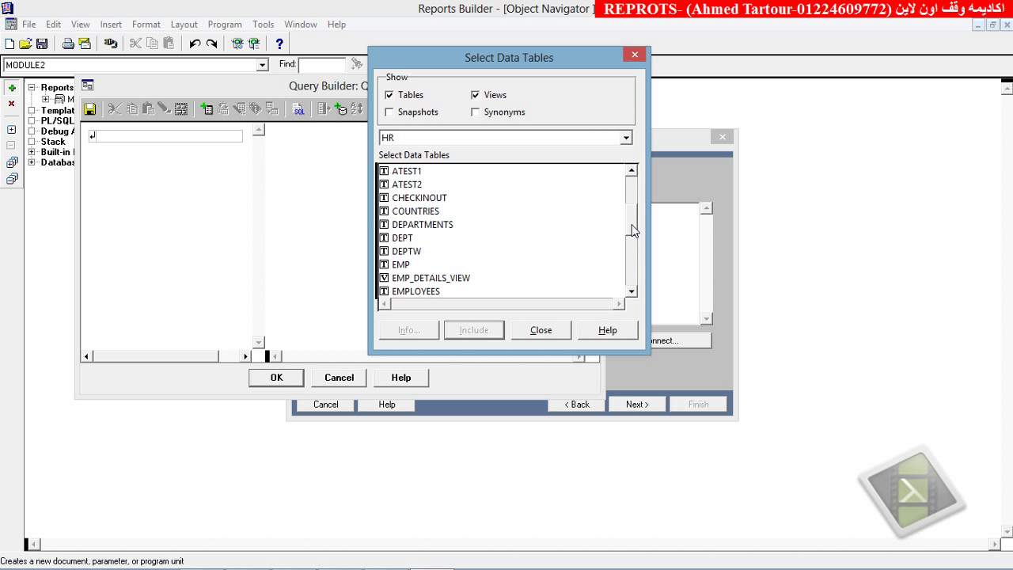
pyautogui.moveTo(633, 229); pyautogui.dragTo(638, 268)
pyautogui.click(631, 292)
pyautogui.click(631, 292)
pyautogui.click(631, 292)
pyautogui.click(631, 292)
pyautogui.click(631, 292)
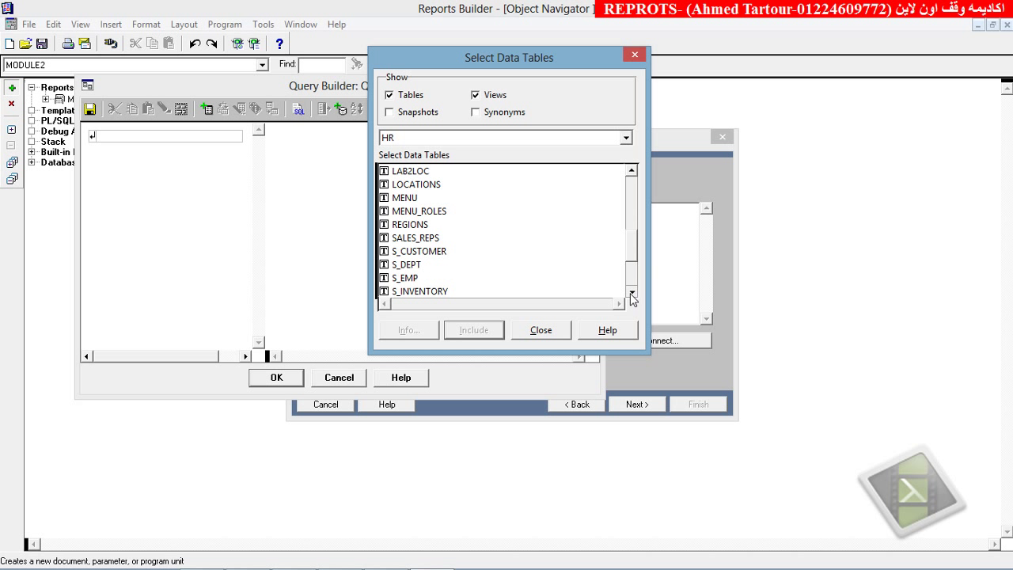
pyautogui.click(631, 292)
pyautogui.click(630, 292)
pyautogui.click(407, 240)
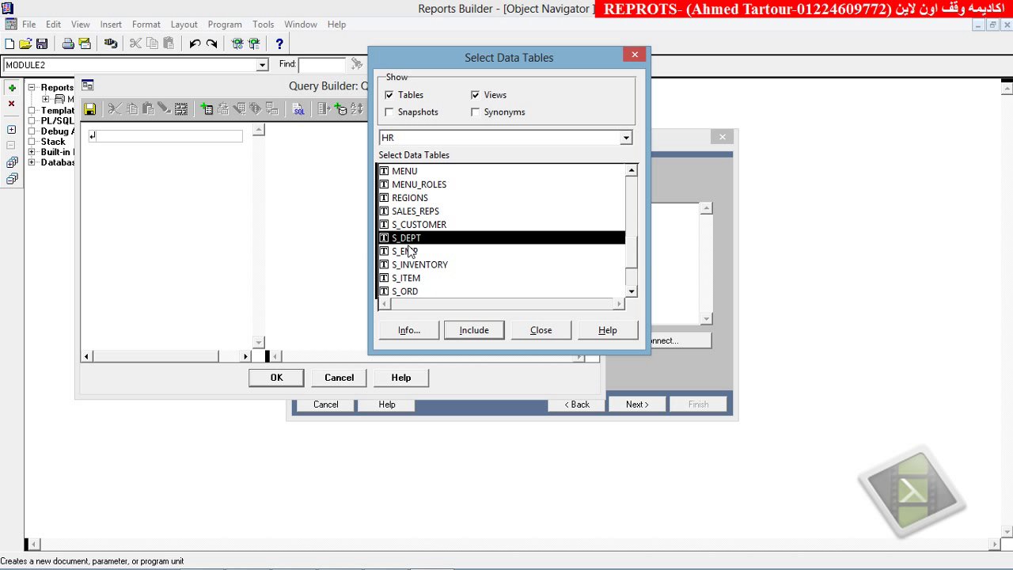
pyautogui.keyDown('ctrl'); pyautogui.click(404, 251); pyautogui.keyUp('ctrl')
pyautogui.click(459, 328)
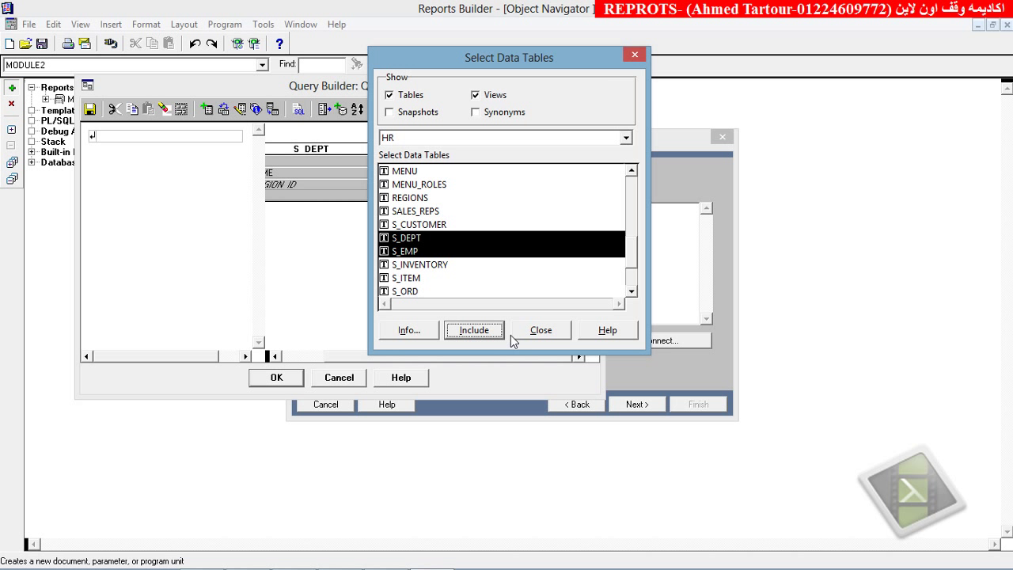
# Step: Select ID and NAME from S_DEPT and ID from S_EMP for the query, with the two tables spaced apart
pyautogui.click(523, 330)
pyautogui.click(558, 83)
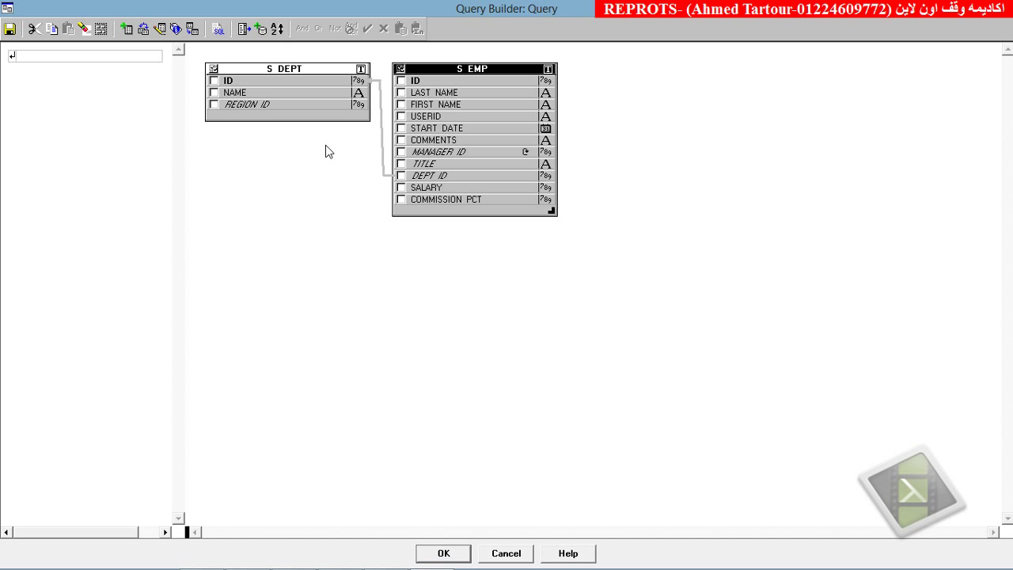
pyautogui.click(214, 81)
pyautogui.click(214, 92)
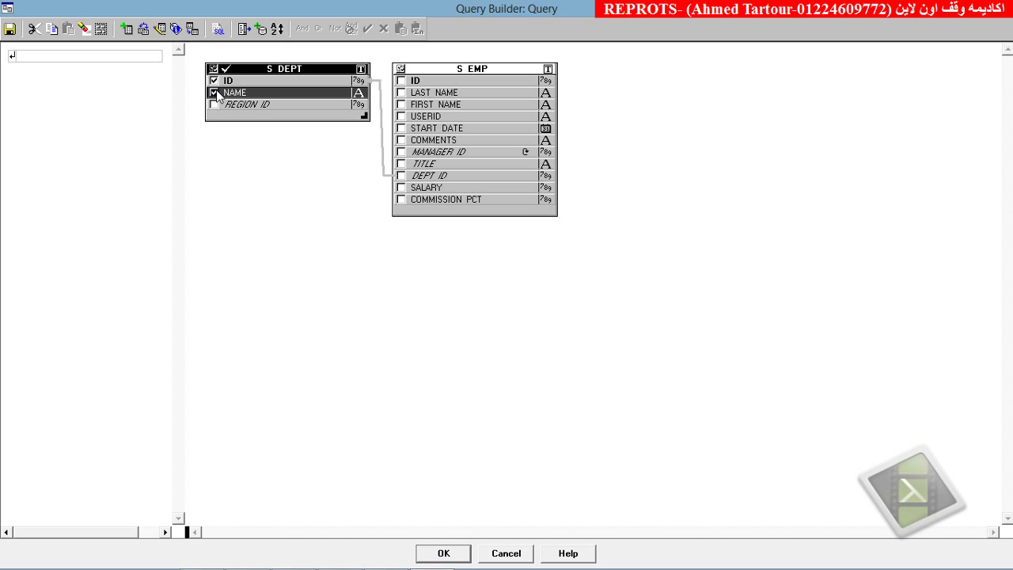
pyautogui.click(402, 81)
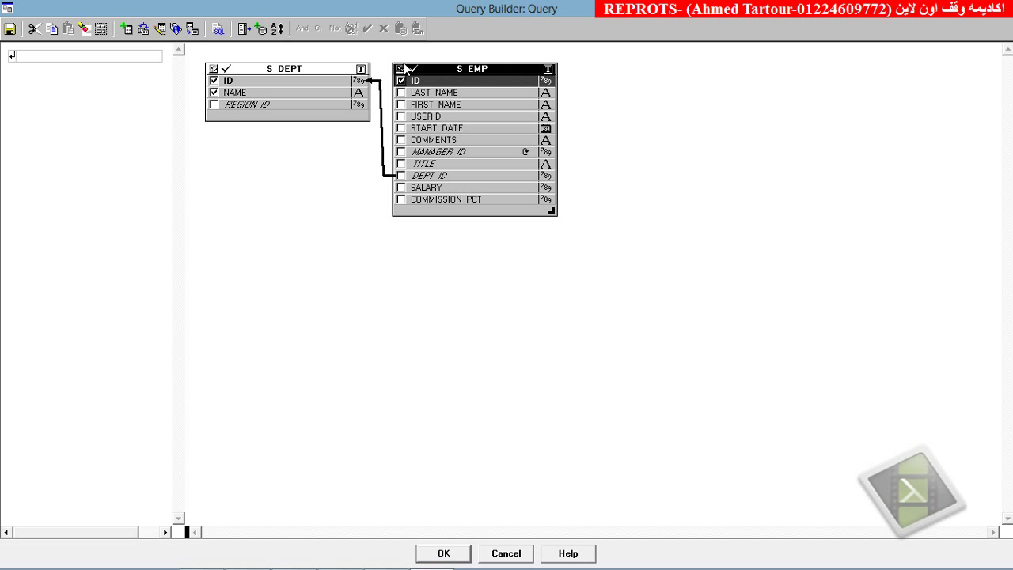
pyautogui.moveTo(413, 71); pyautogui.dragTo(435, 72)
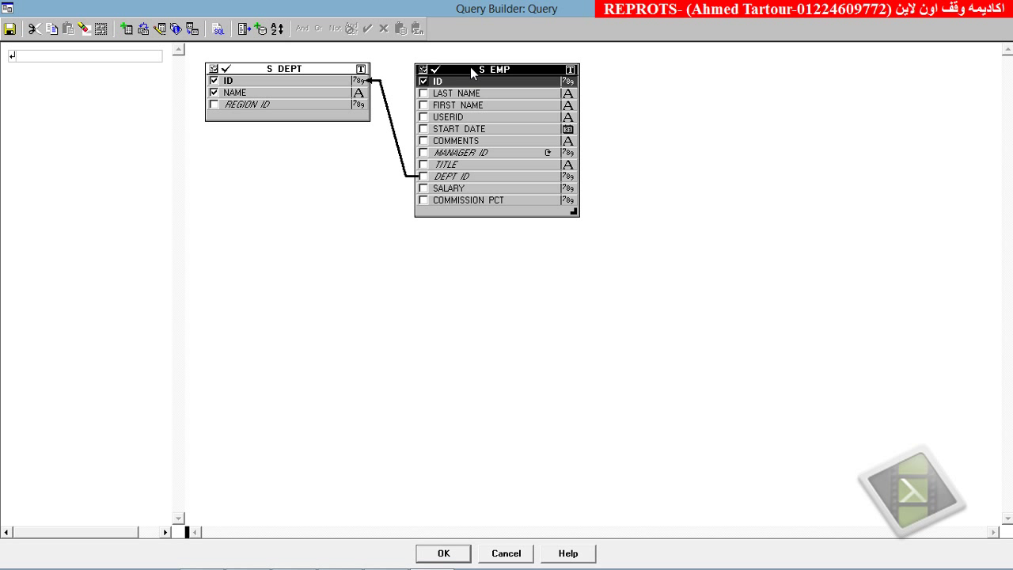
# Step: Start defining a calculated column named full_name for the S_EMP table
pyautogui.click(261, 32)
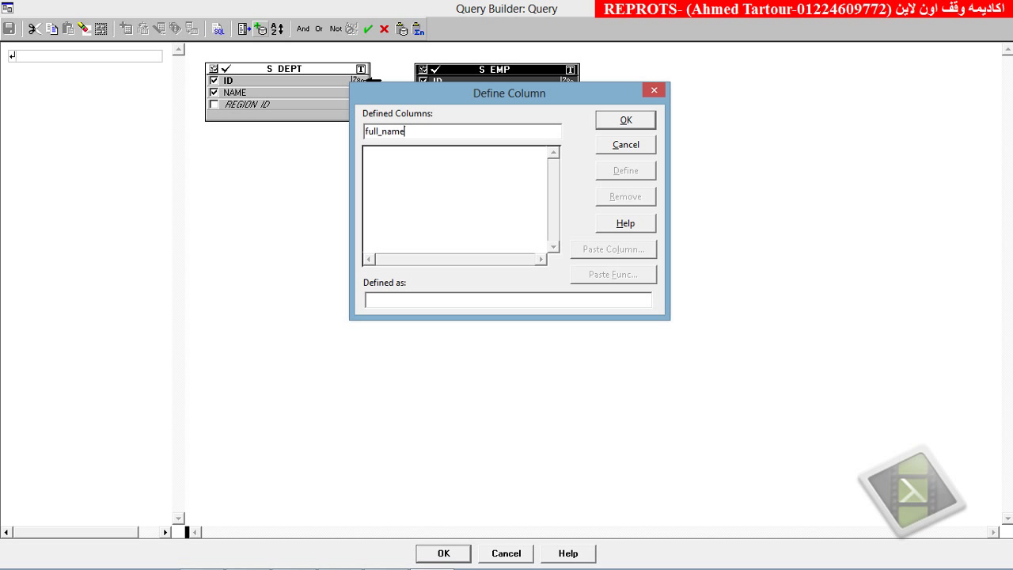
pyautogui.click(417, 301)
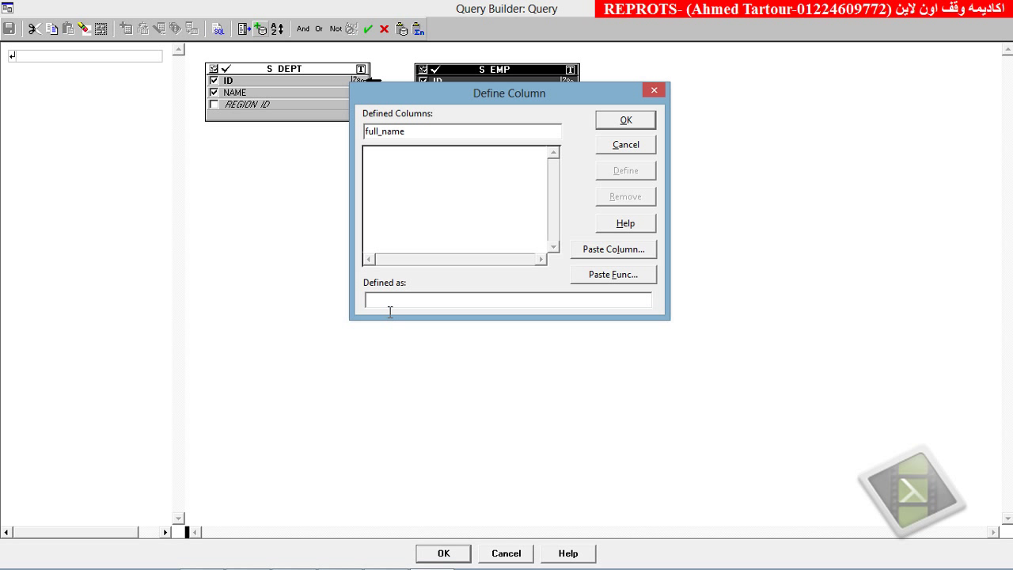
# Step: Try to define full_name as S_EMP.FIRST_NAME and S_EMP.LAST_NAME joined with a quoted space separator, and clear the expression
pyautogui.click(614, 249)
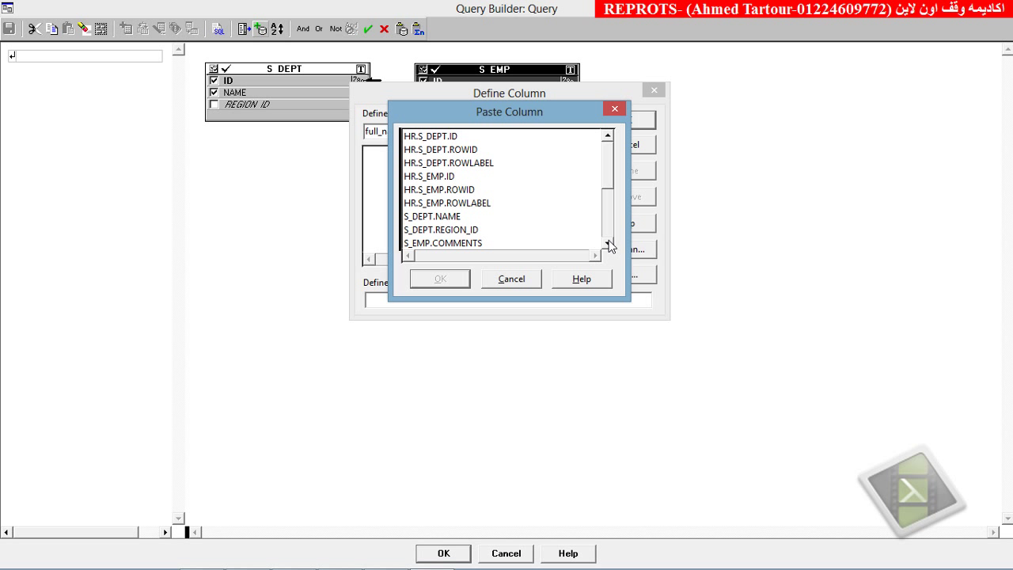
pyautogui.click(608, 244)
pyautogui.click(609, 243)
pyautogui.click(467, 217)
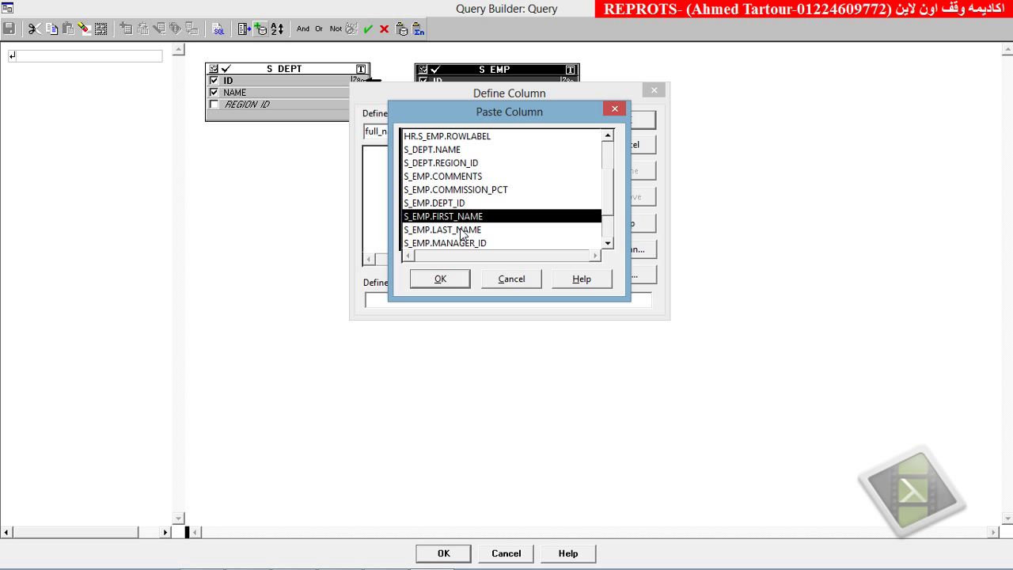
pyautogui.click(441, 279)
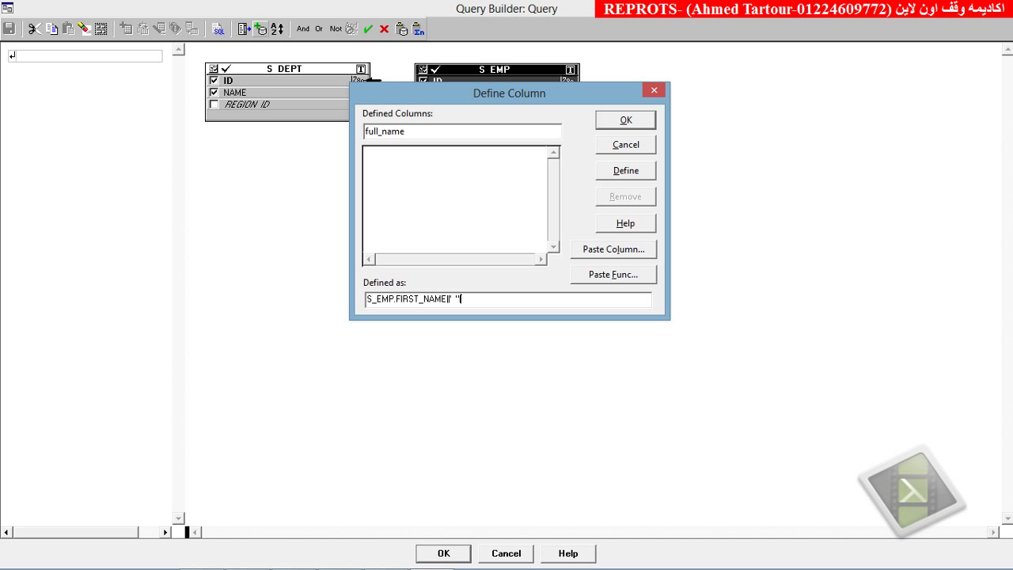
pyautogui.click(581, 252)
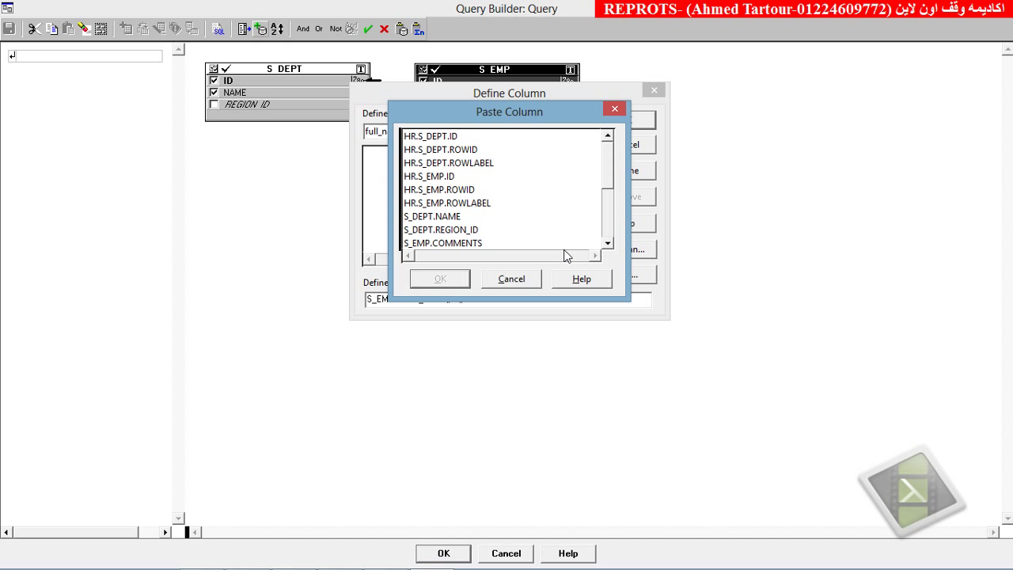
pyautogui.scroll(-5, 597, 247)
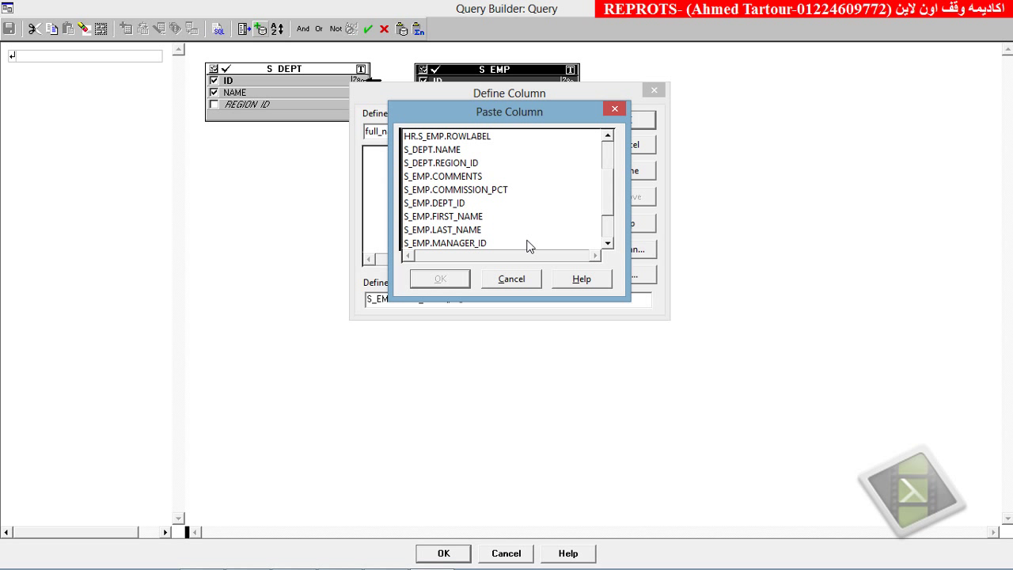
pyautogui.click(475, 230)
pyautogui.click(441, 278)
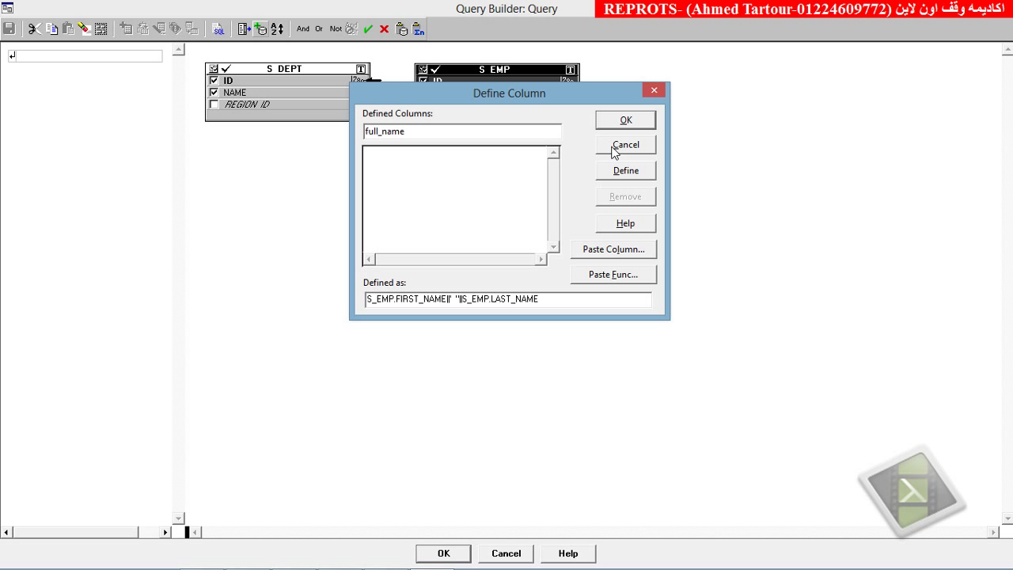
pyautogui.click(625, 121)
pyautogui.click(615, 256)
pyautogui.click(611, 121)
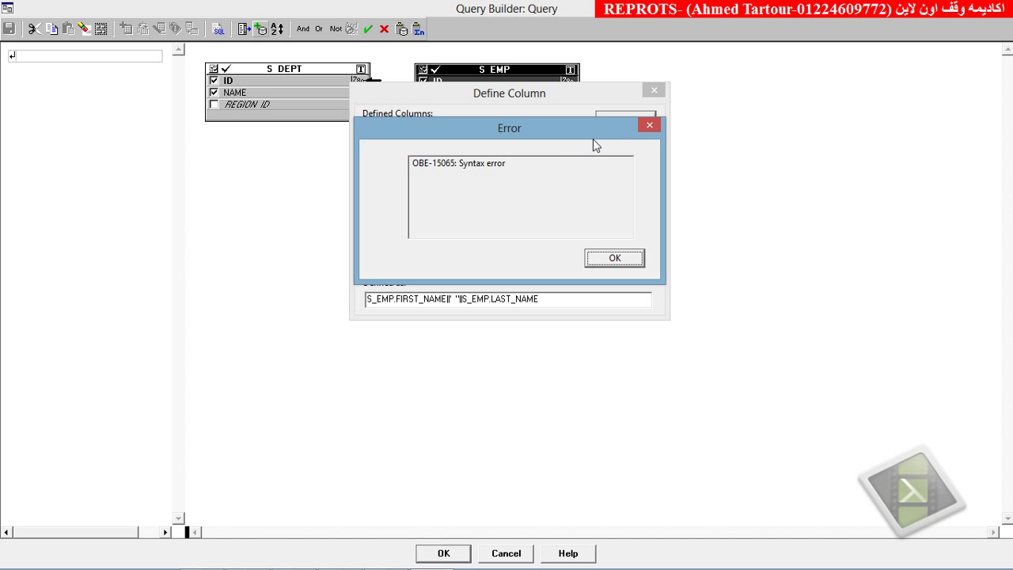
pyautogui.click(607, 258)
pyautogui.moveTo(543, 301); pyautogui.dragTo(342, 305)
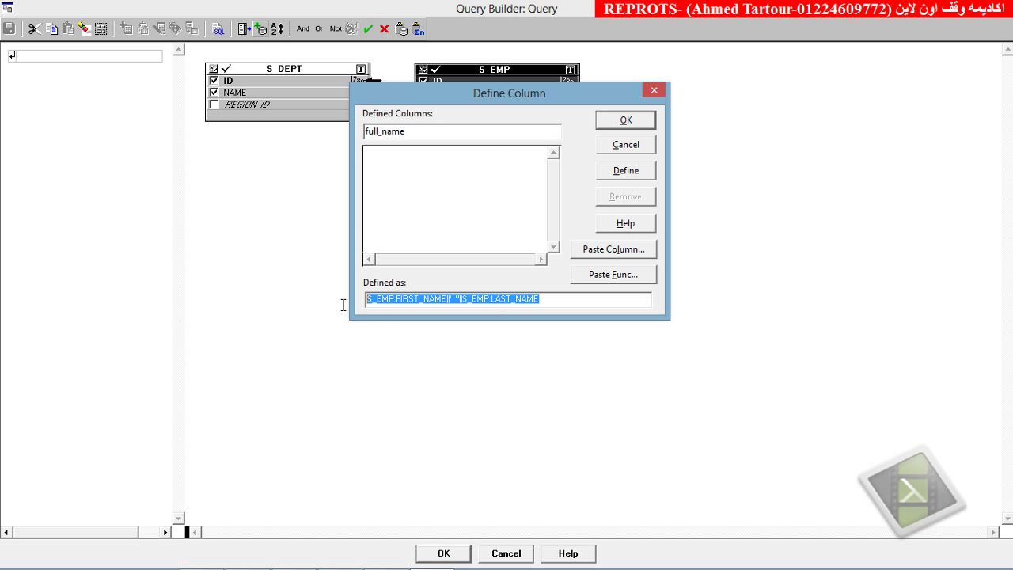
pyautogui.press('Delete')
# Step: Begin the full_name expression with S_EMP.FIRST_NAME, concatenated with a single quoted space
pyautogui.click(590, 250)
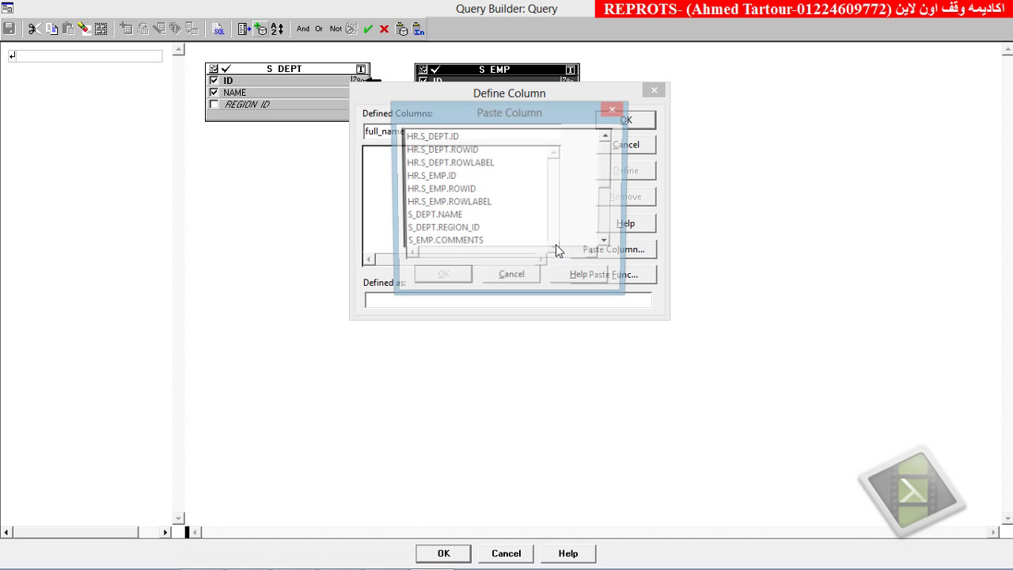
pyautogui.click(464, 217)
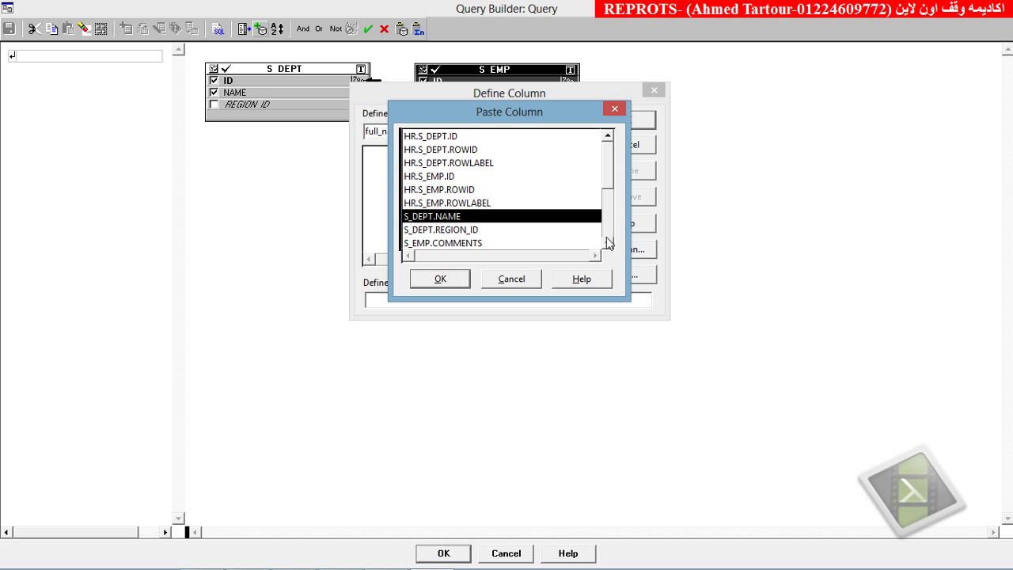
pyautogui.scroll(-5, 606, 242)
pyautogui.click(437, 218)
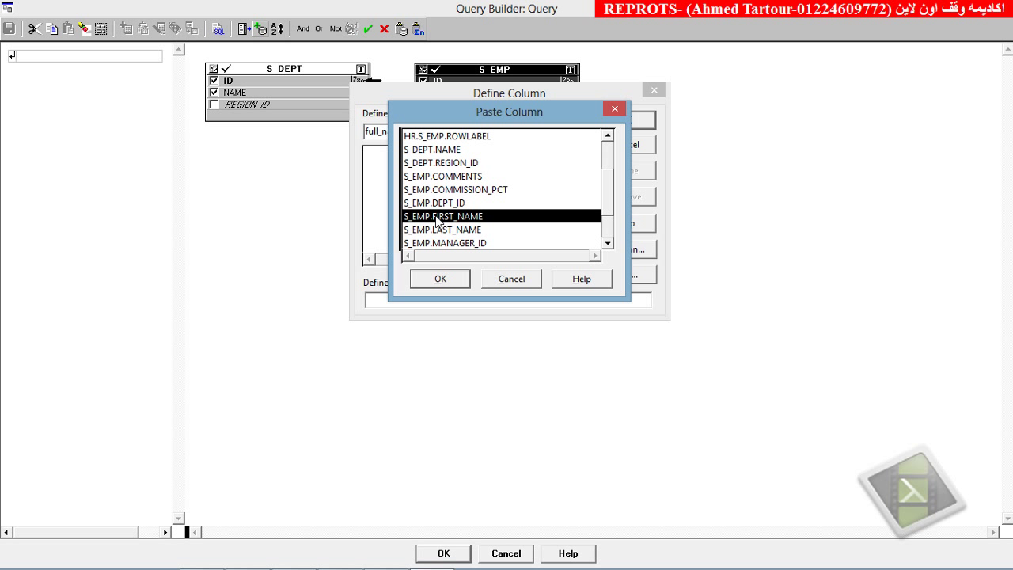
pyautogui.click(440, 278)
pyautogui.click(449, 298)
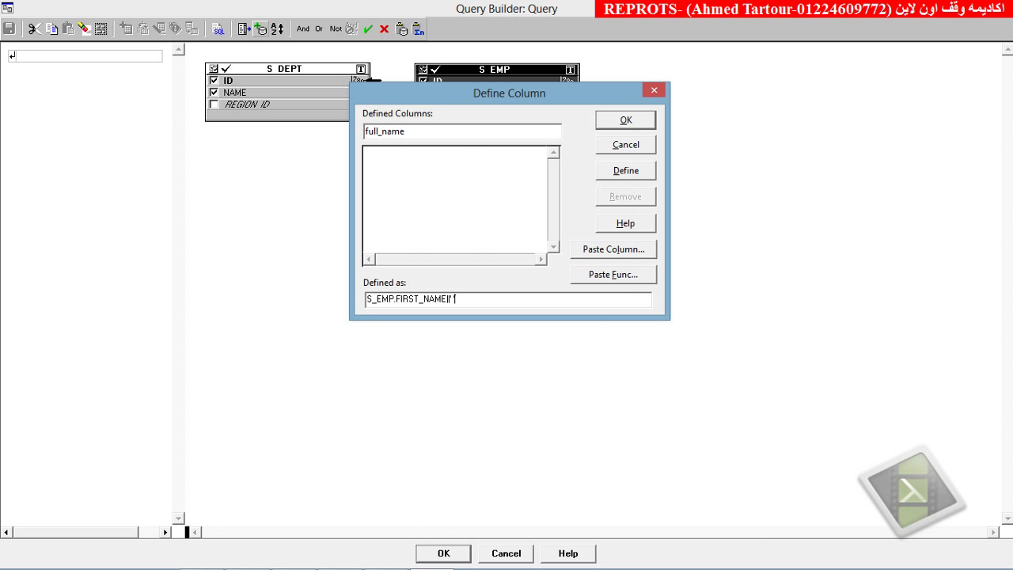
# Step: Complete the full_name expression with S_EMP.LAST_NAME and add the defined column to S_EMP
pyautogui.click(585, 252)
pyautogui.click(609, 245)
pyautogui.click(608, 244)
pyautogui.click(609, 245)
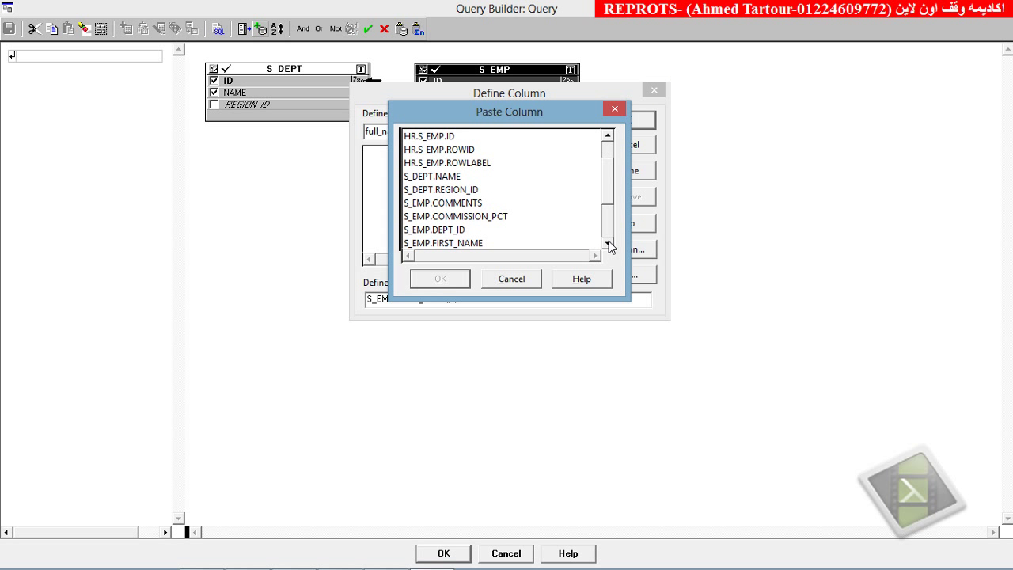
pyautogui.click(609, 245)
pyautogui.click(609, 245)
pyautogui.click(440, 278)
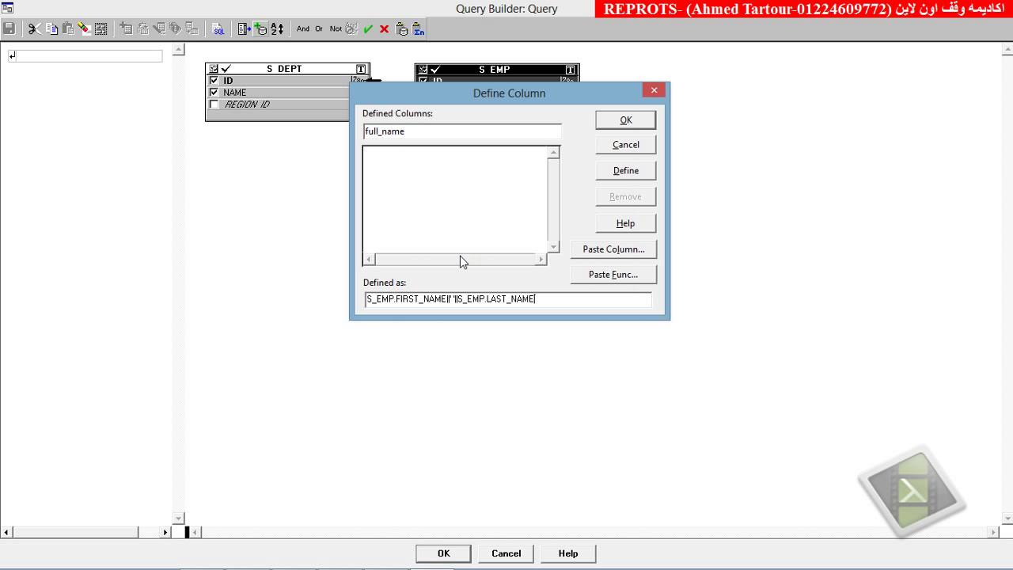
pyautogui.click(613, 123)
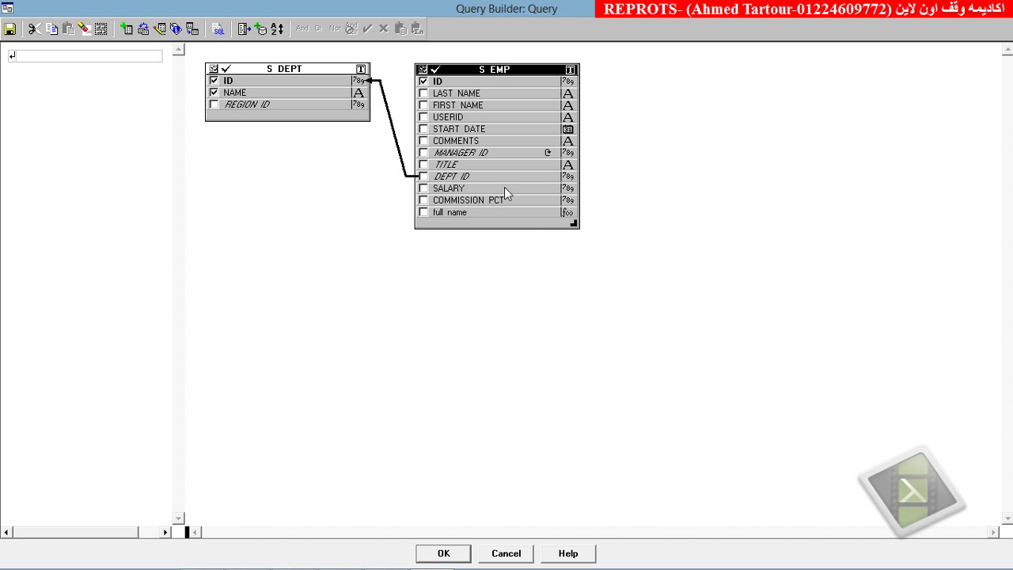
# Step: Include full_name, MANAGER_ID, TITLE and SALARY from S_EMP, leaving out COMMENTS and COMMISSION_PCT, and accept the query
pyautogui.click(423, 214)
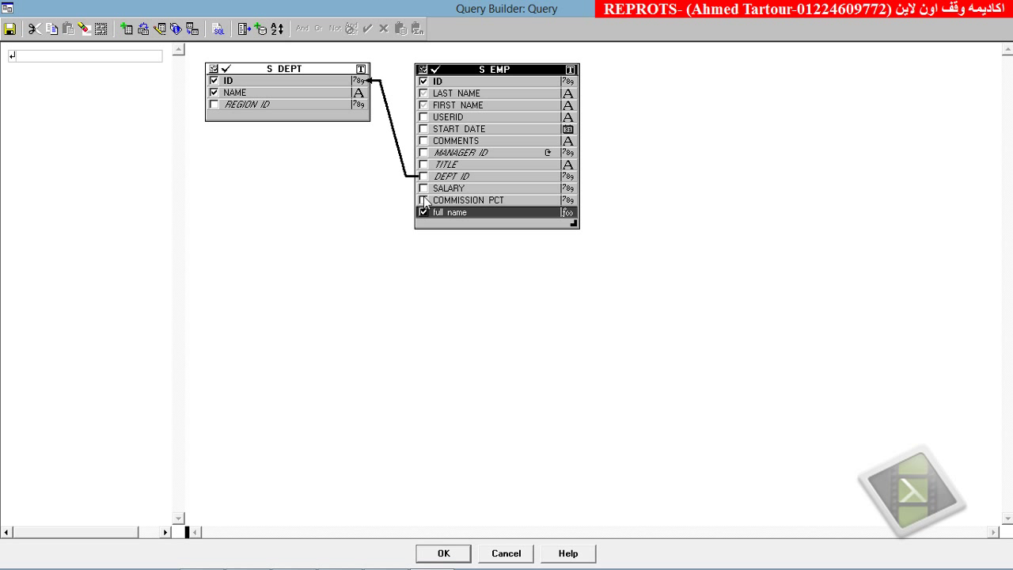
pyautogui.click(424, 93)
pyautogui.click(423, 141)
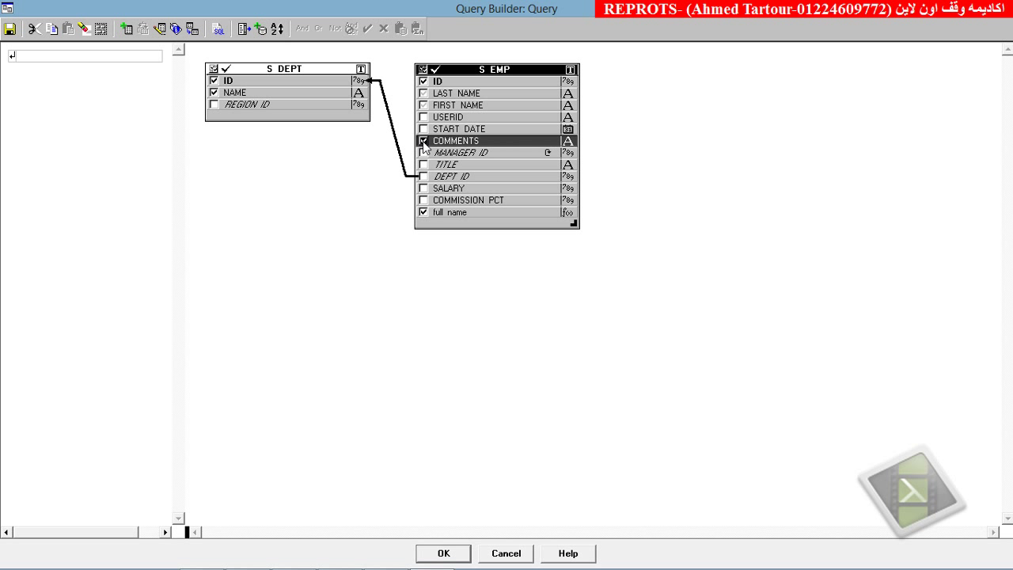
pyautogui.click(423, 155)
pyautogui.click(423, 164)
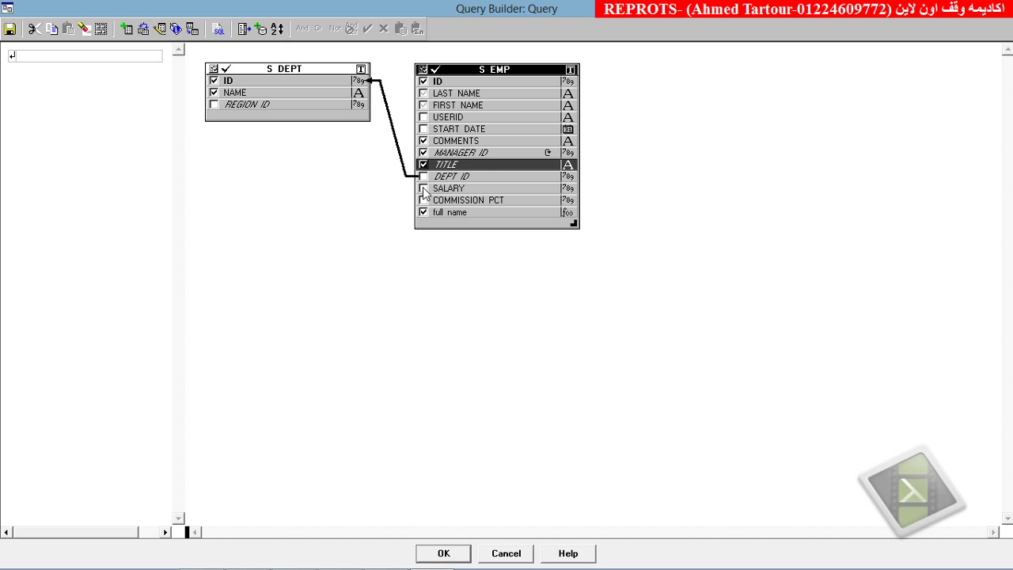
pyautogui.click(423, 189)
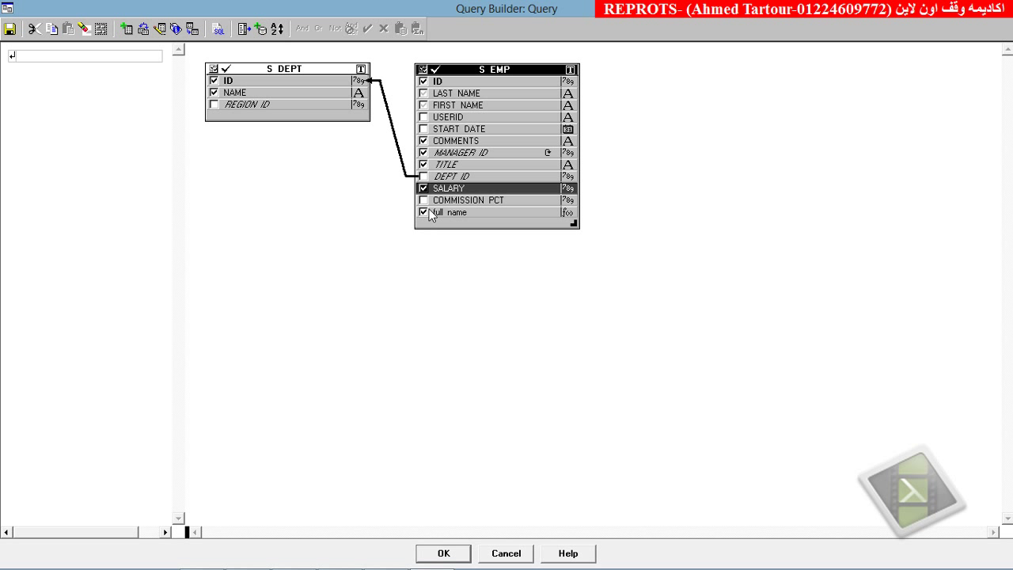
pyautogui.click(424, 141)
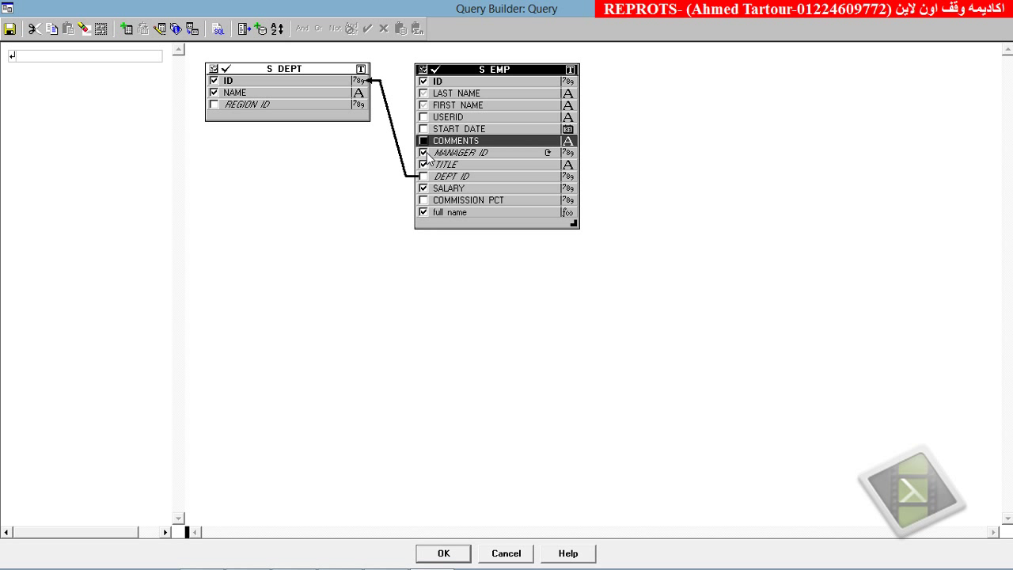
pyautogui.click(423, 201)
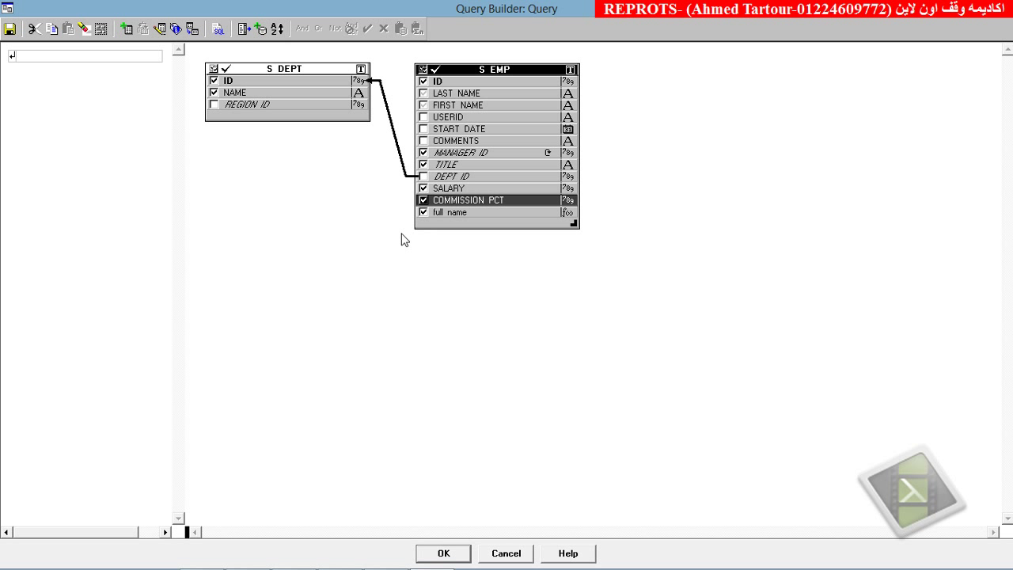
pyautogui.click(424, 201)
pyautogui.click(449, 552)
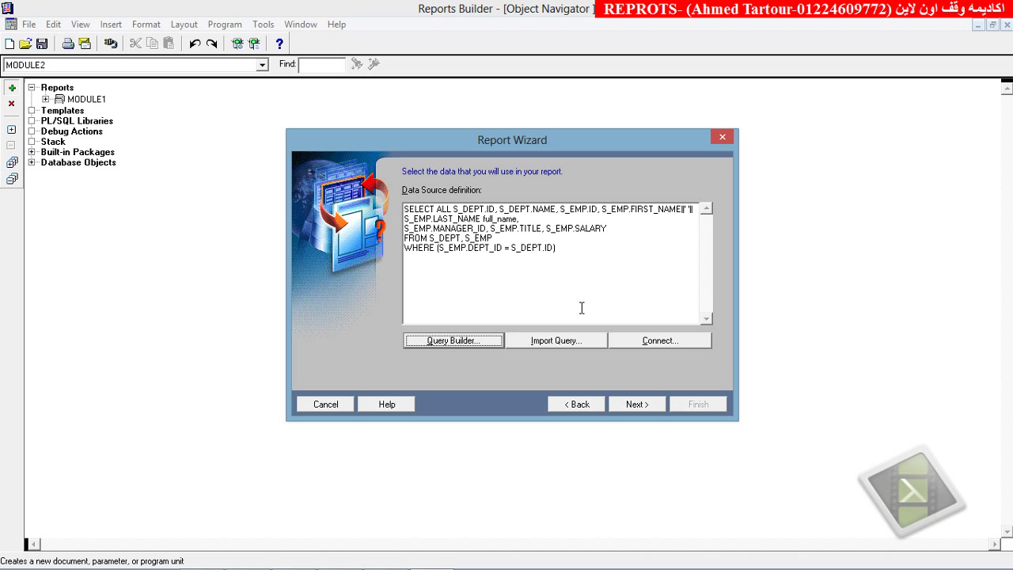
# Step: Designate the department ID and NAME as the report's Level 1 group fields
pyautogui.click(629, 403)
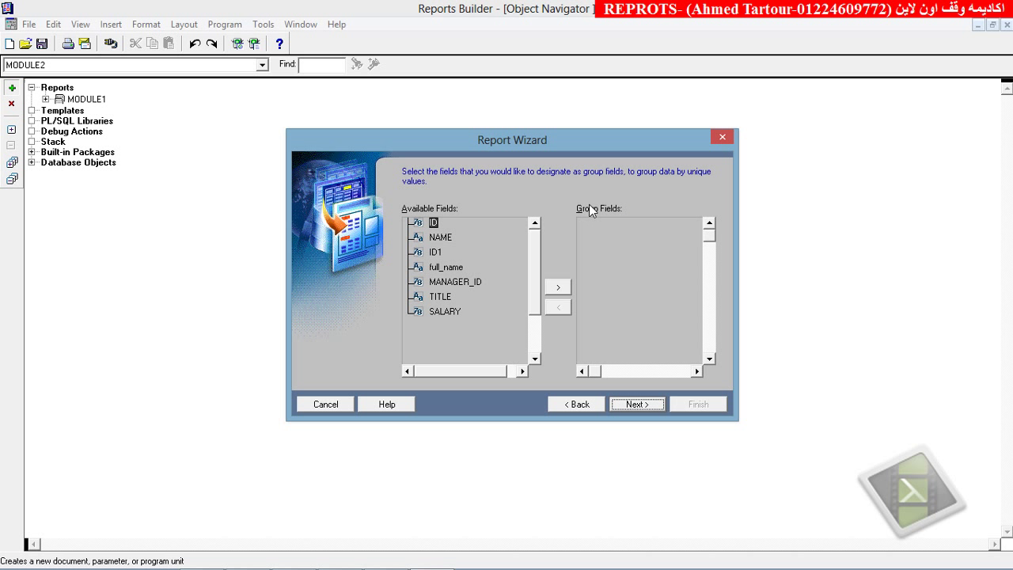
pyautogui.click(558, 288)
pyautogui.click(558, 288)
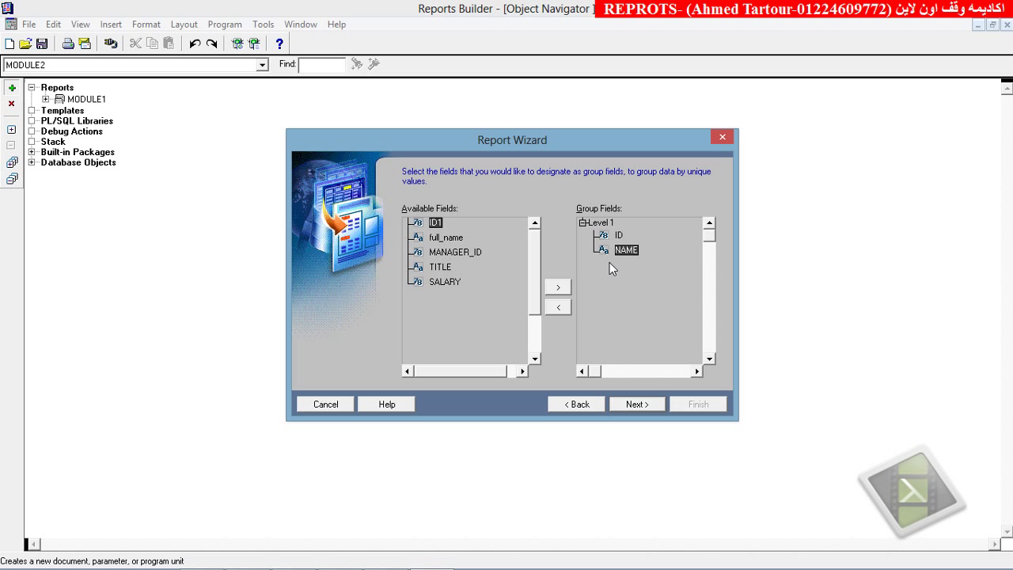
pyautogui.click(636, 407)
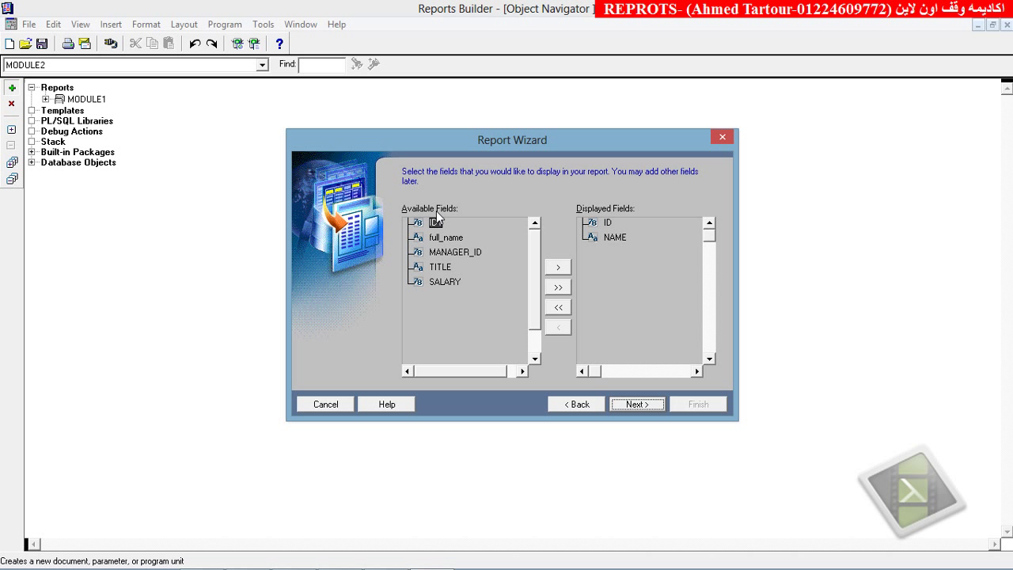
# Step: Display all available fields in the report and add a Sum total for SALARY
pyautogui.click(558, 287)
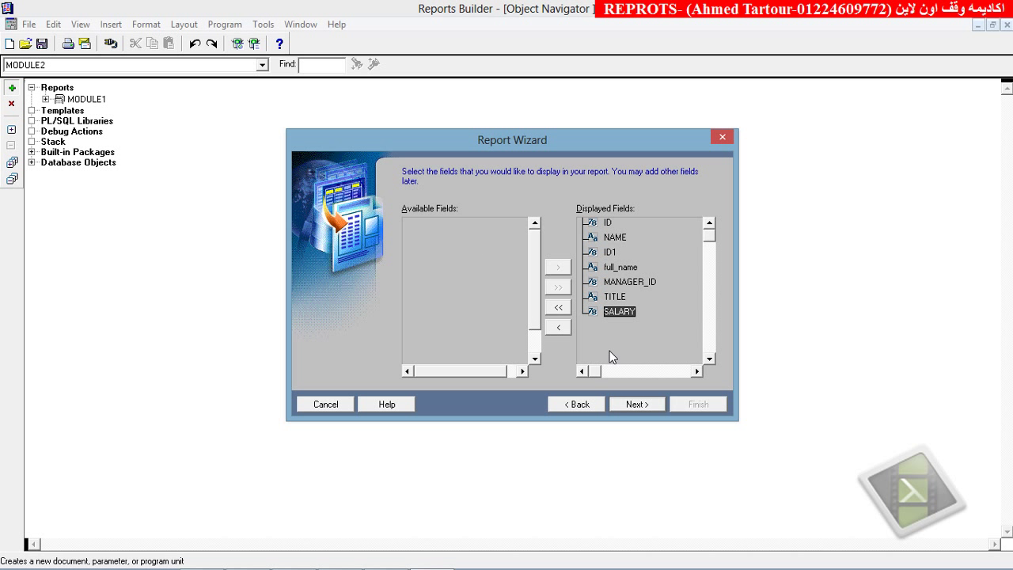
pyautogui.click(651, 405)
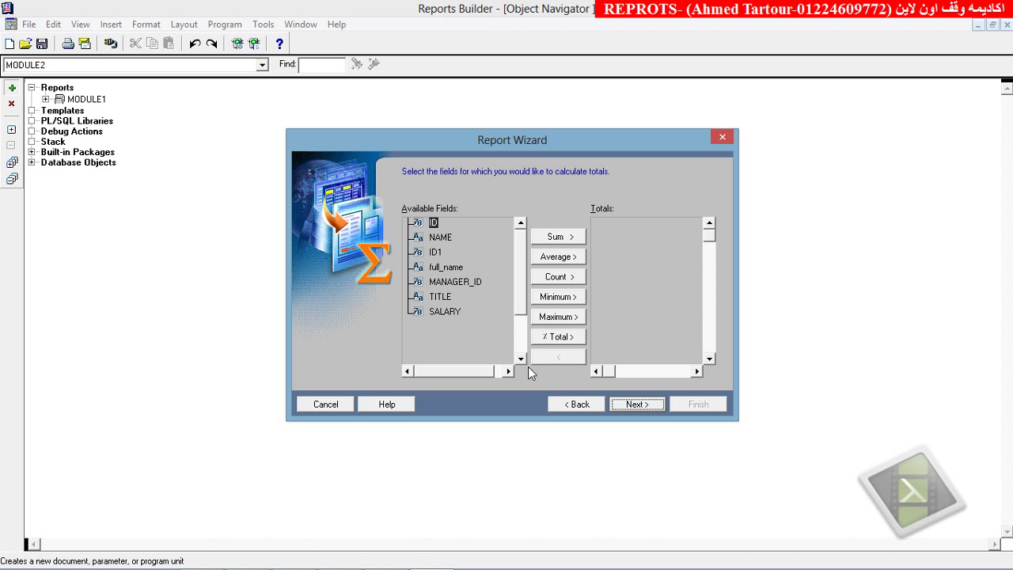
pyautogui.click(451, 312)
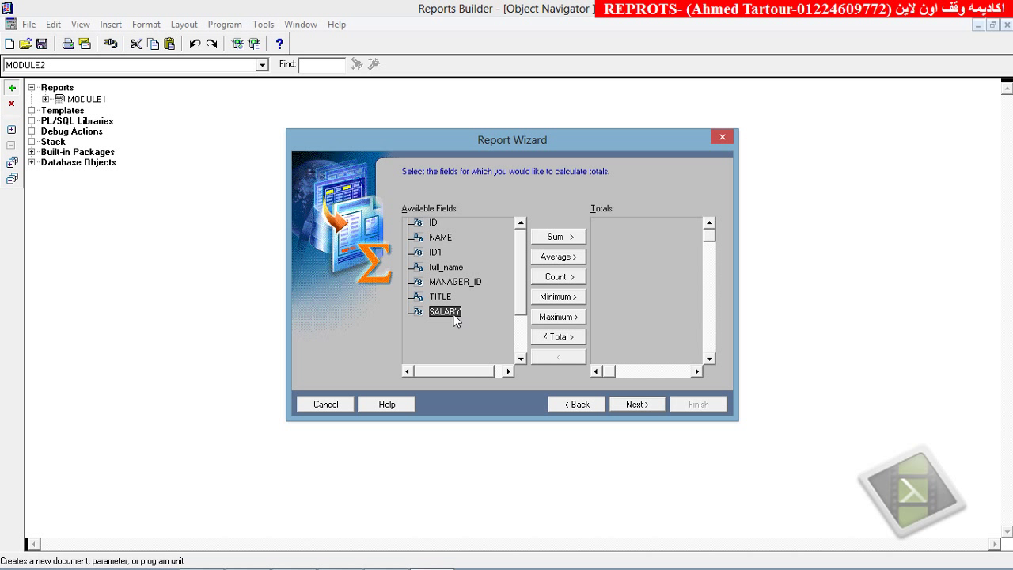
pyautogui.click(556, 238)
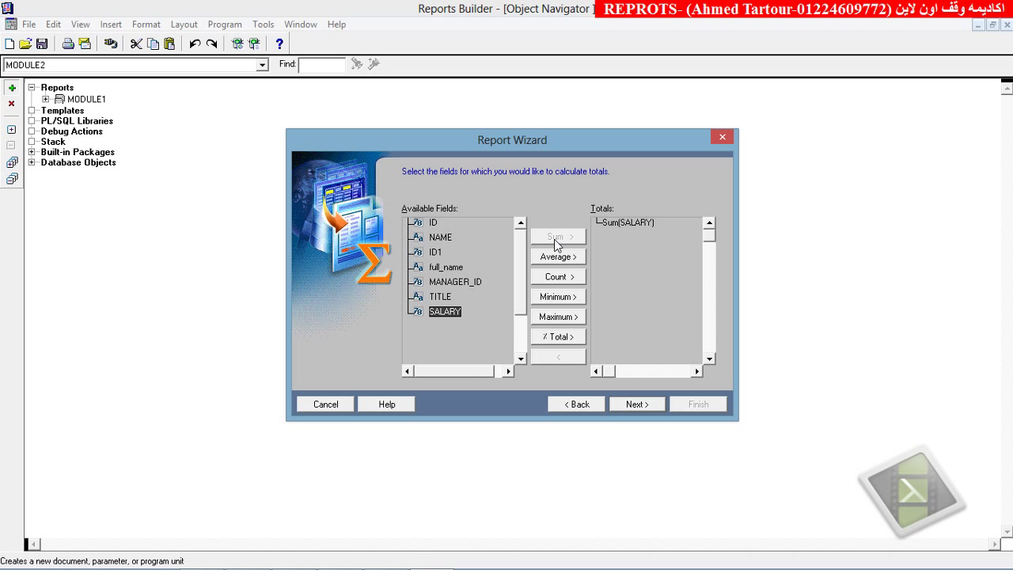
# Step: Add a Count total for ID1 and accept the default field labels and widths
pyautogui.click(436, 253)
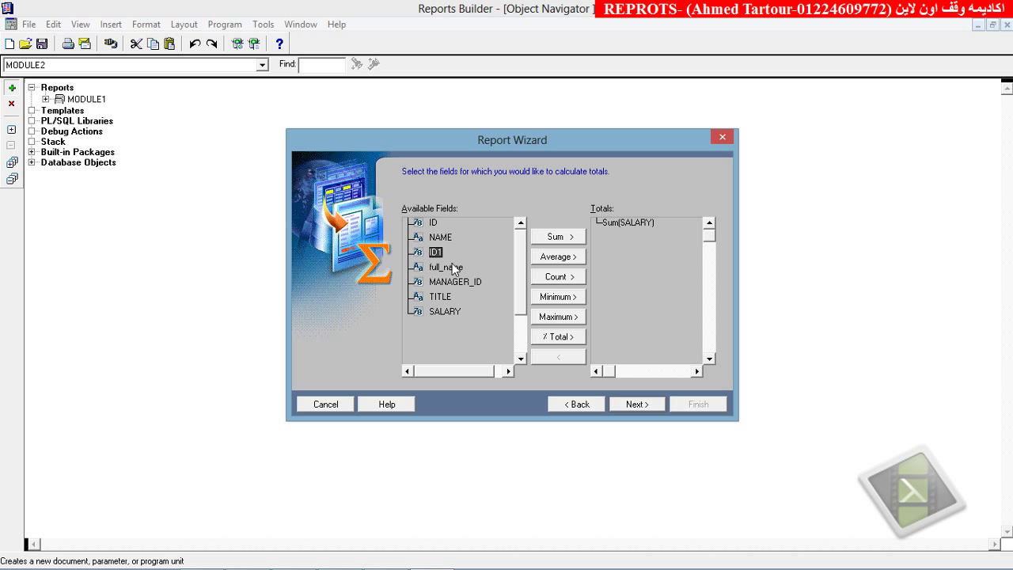
pyautogui.click(558, 276)
pyautogui.click(632, 405)
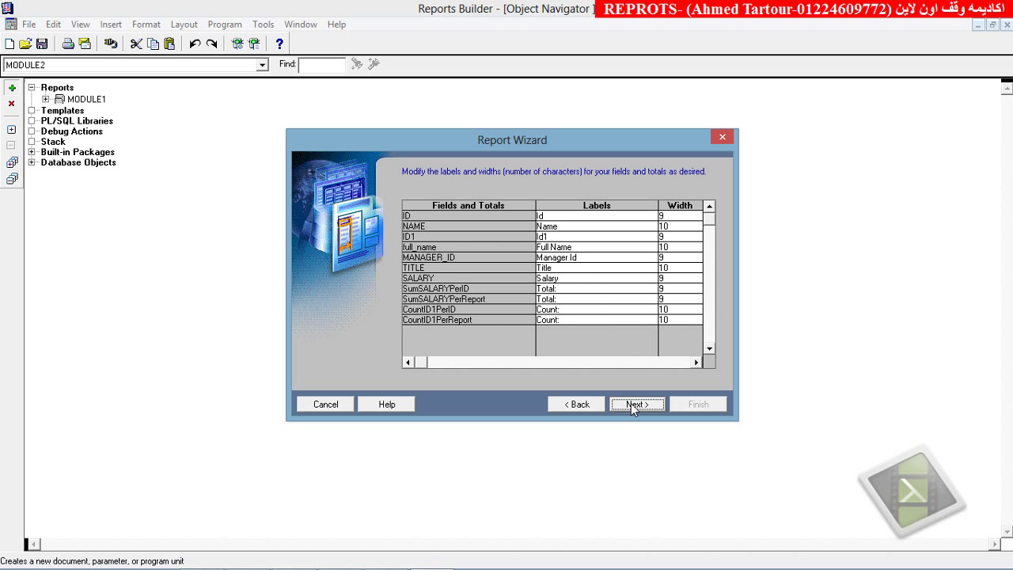
pyautogui.click(631, 404)
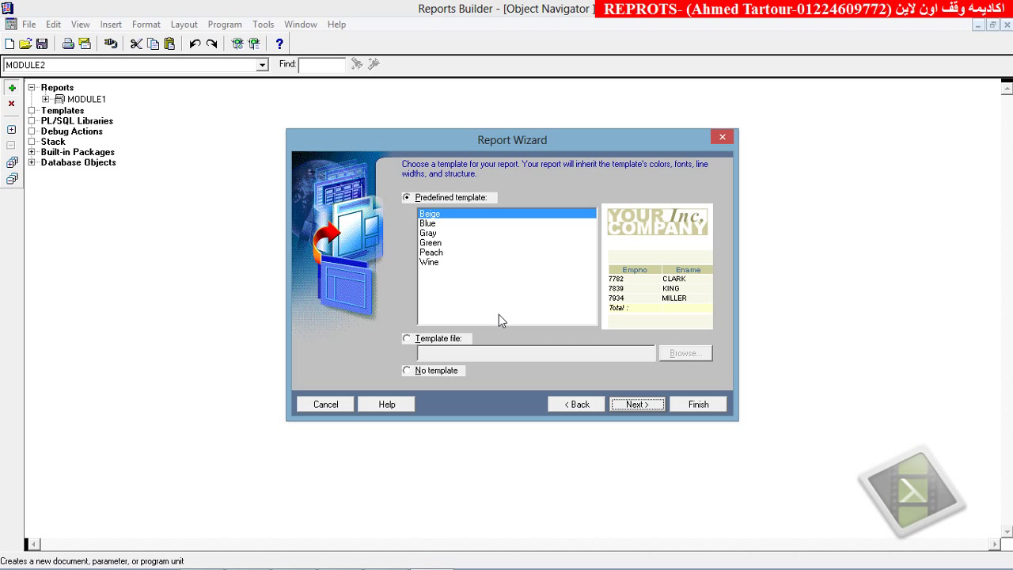
# Step: Apply the predefined Peach template and generate the report
pyautogui.click(431, 242)
pyautogui.click(431, 254)
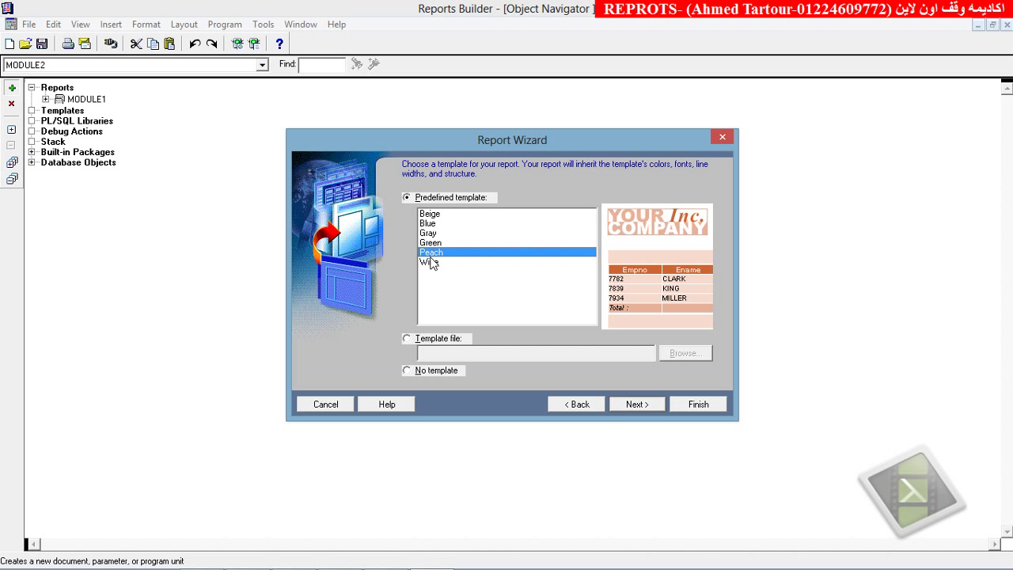
pyautogui.click(431, 262)
pyautogui.click(431, 252)
pyautogui.click(637, 403)
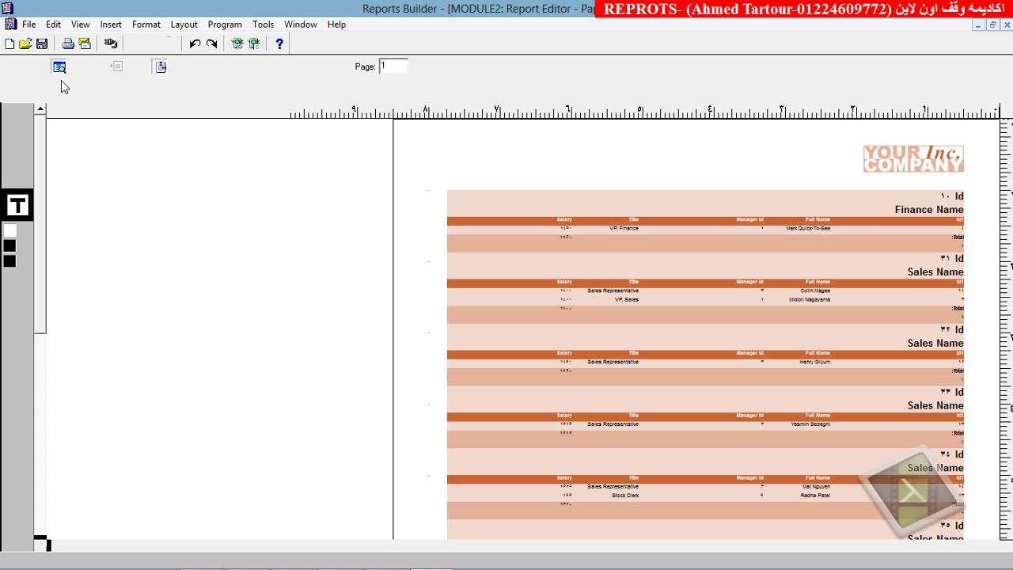
# Step: Enlarge the report preview to 2x and examine the salary totals and employee counts under each department
pyautogui.click(84, 42)
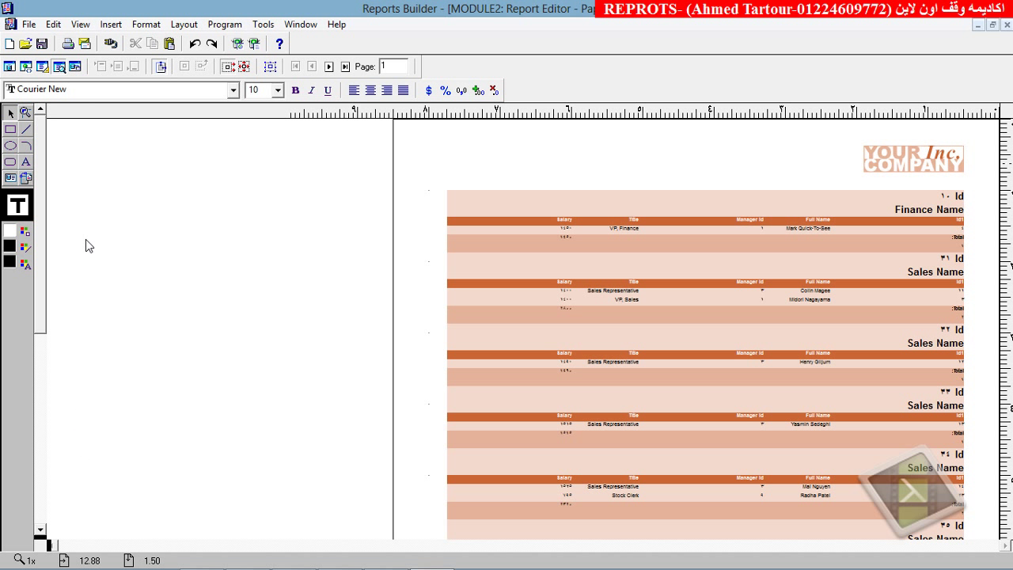
pyautogui.click(80, 23)
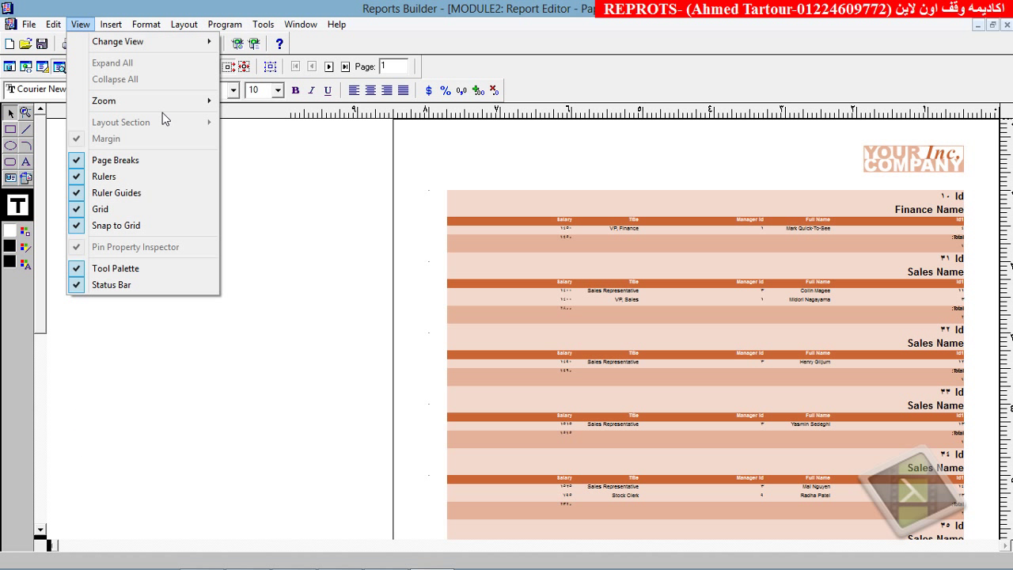
pyautogui.moveTo(178, 103)
pyautogui.click(247, 97)
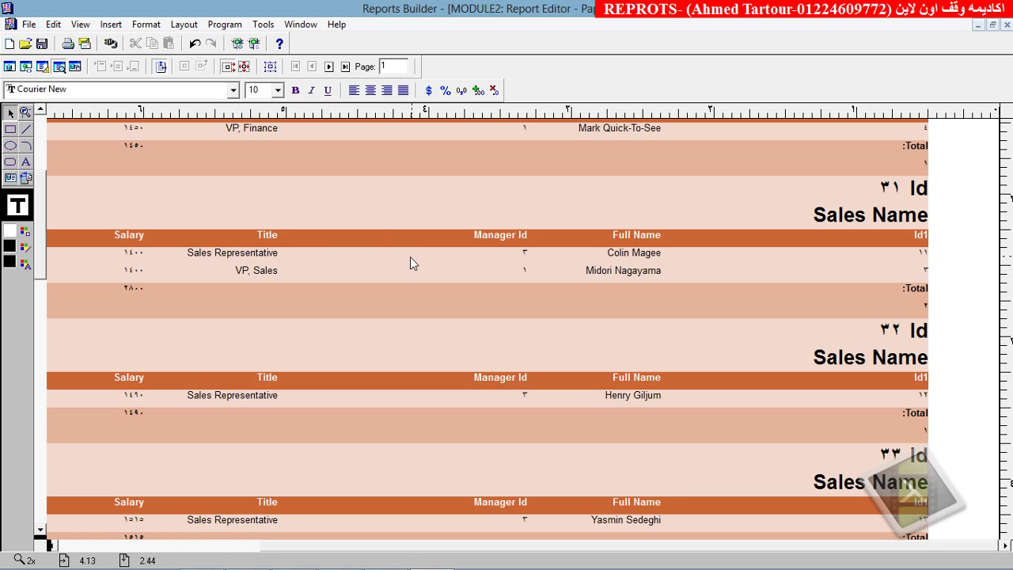
pyautogui.moveTo(41, 195); pyautogui.dragTo(41, 150)
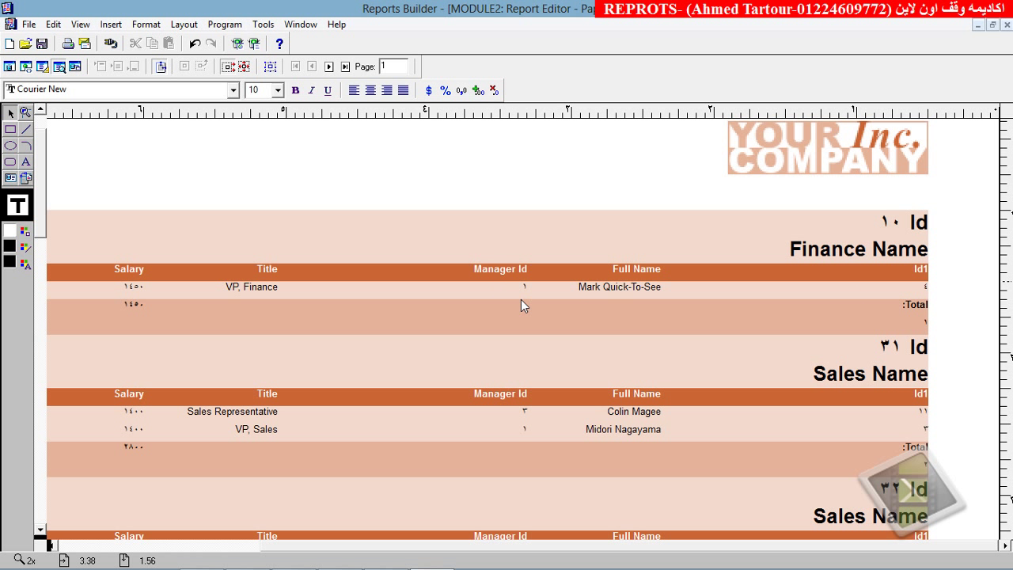
pyautogui.click(132, 306)
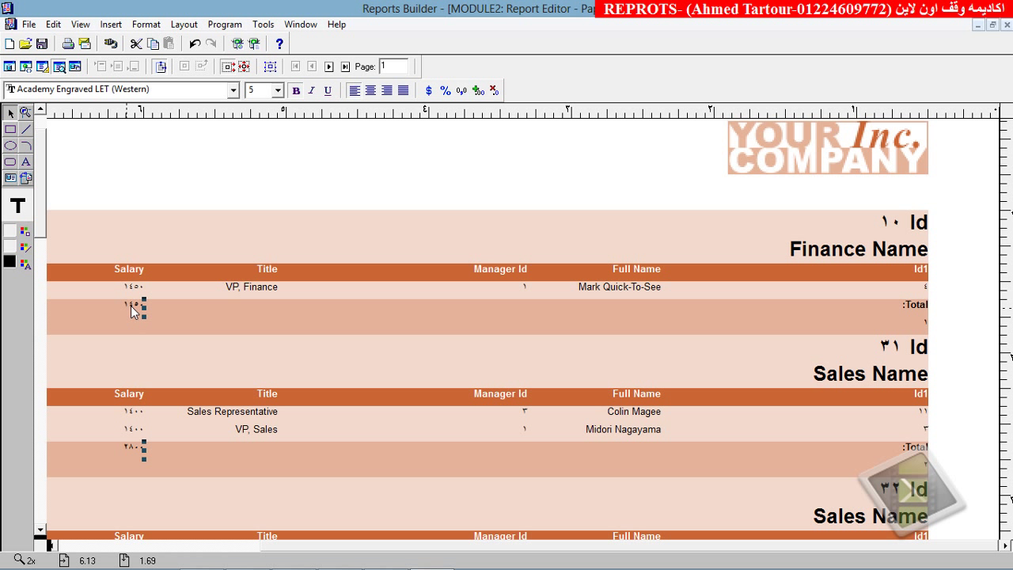
pyautogui.click(926, 321)
pyautogui.click(900, 360)
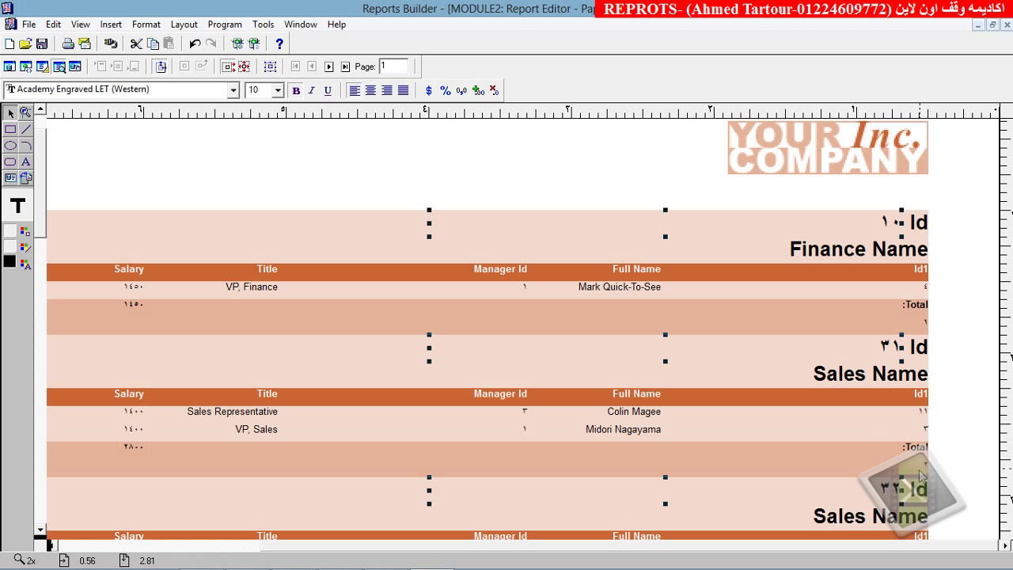
pyautogui.click(129, 446)
pyautogui.moveTo(41, 227); pyautogui.dragTo(36, 397)
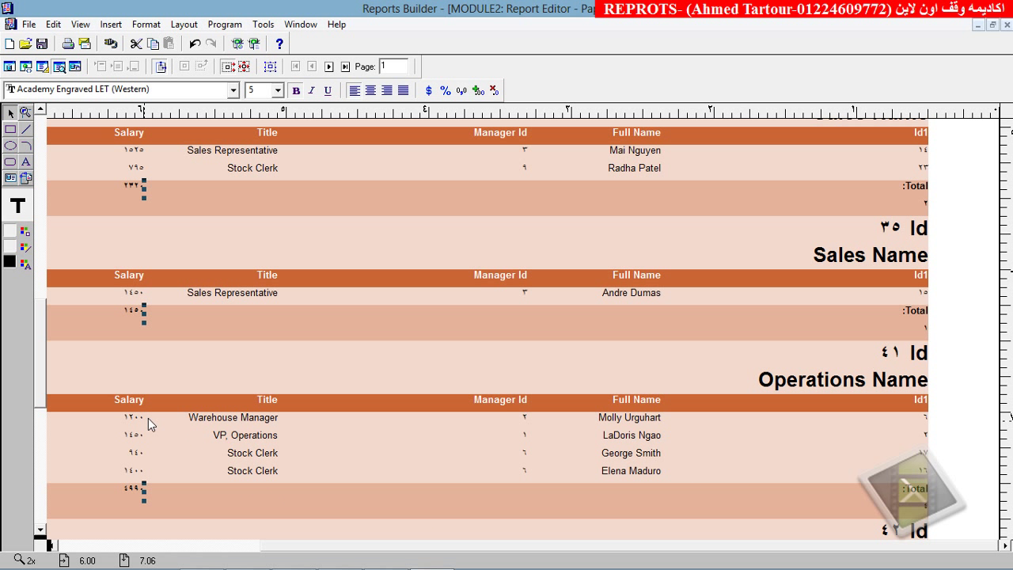
# Step: In the data model, append the condition "and s_dept.id =:p_dept" to query Q_1 and accept the new bind parameter
pyautogui.click(10, 66)
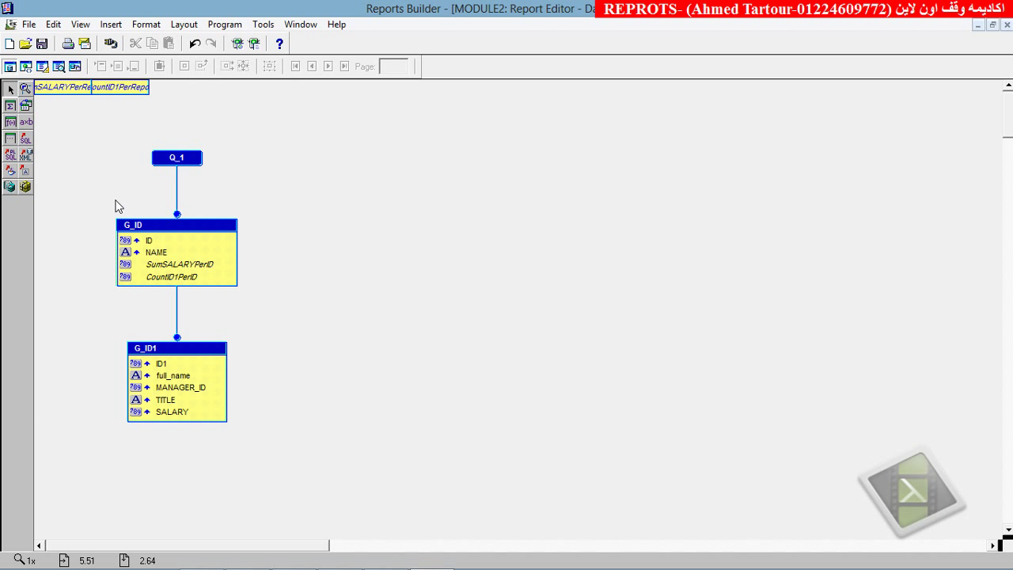
pyautogui.moveTo(271, 277); pyautogui.dragTo(79, 180)
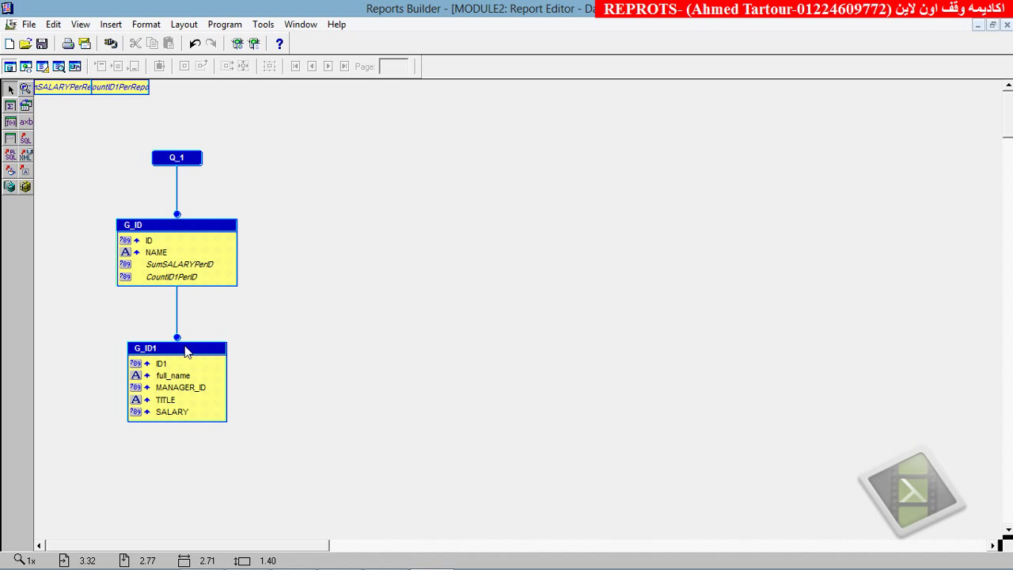
pyautogui.doubleClick(176, 158)
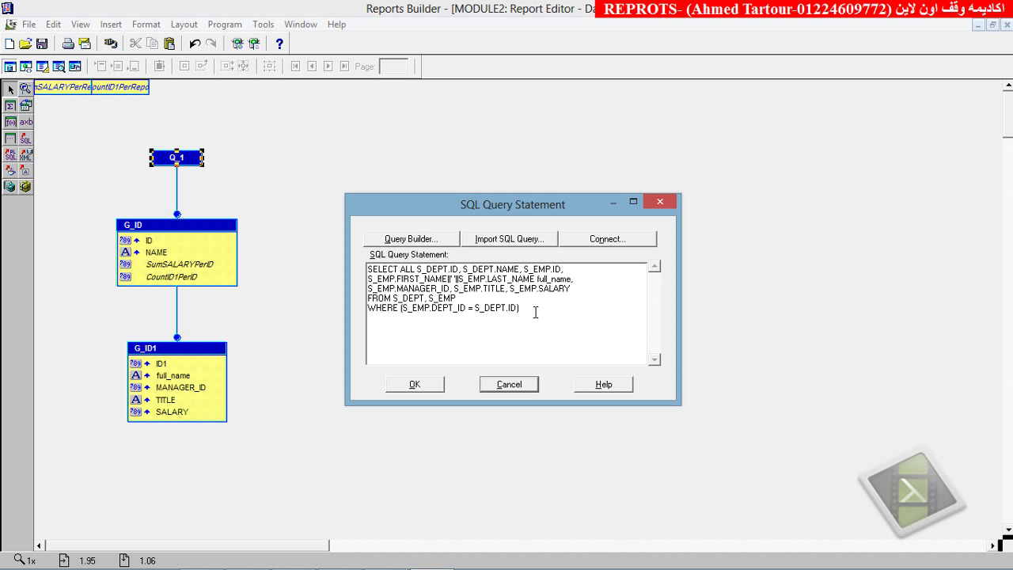
pyautogui.press('Return')
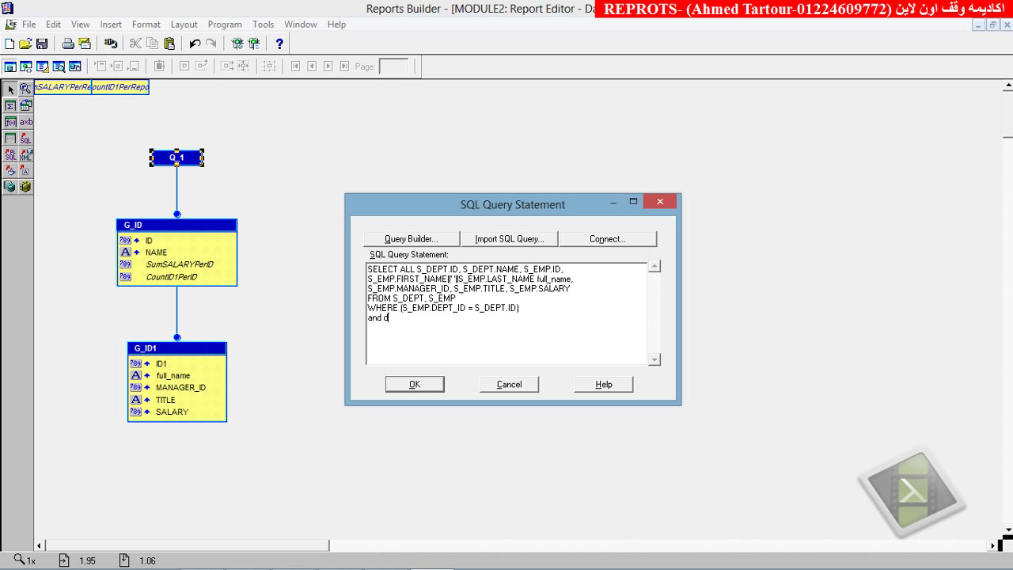
pyautogui.write('and d_')
pyautogui.click(415, 384)
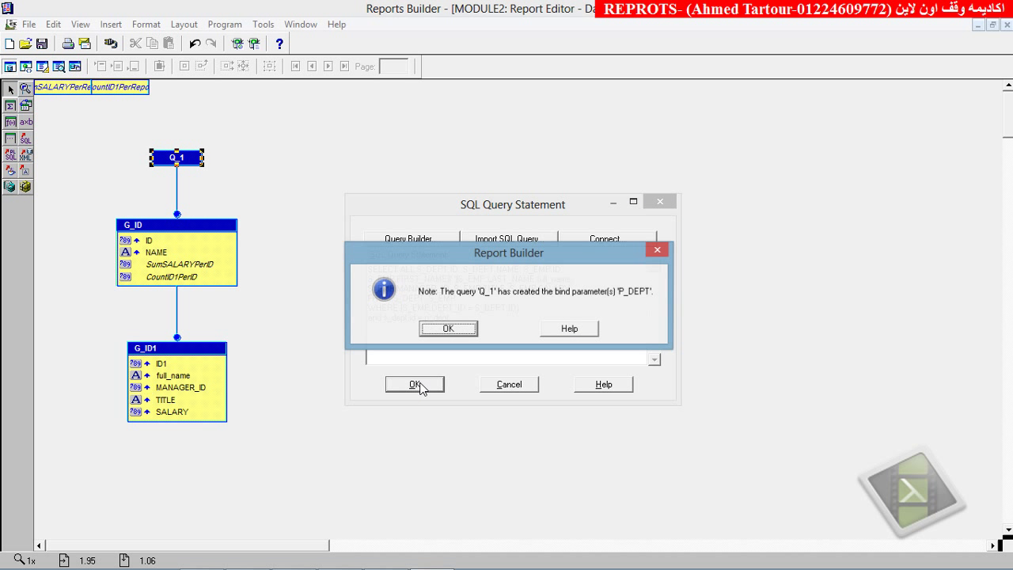
pyautogui.click(448, 328)
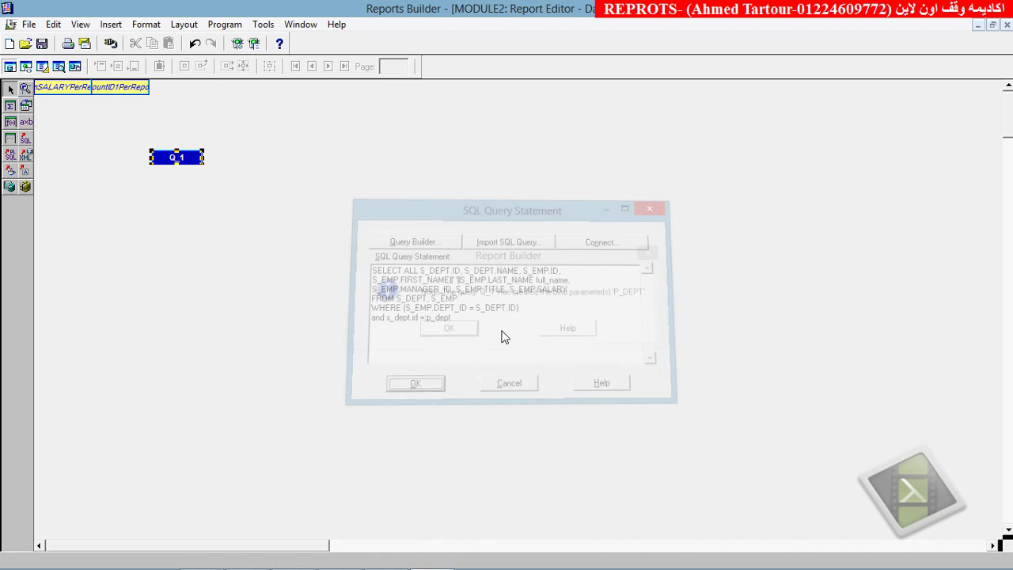
# Step: Run the report with P Dept set to 30, and again with P Dept set to 32
pyautogui.click(254, 44)
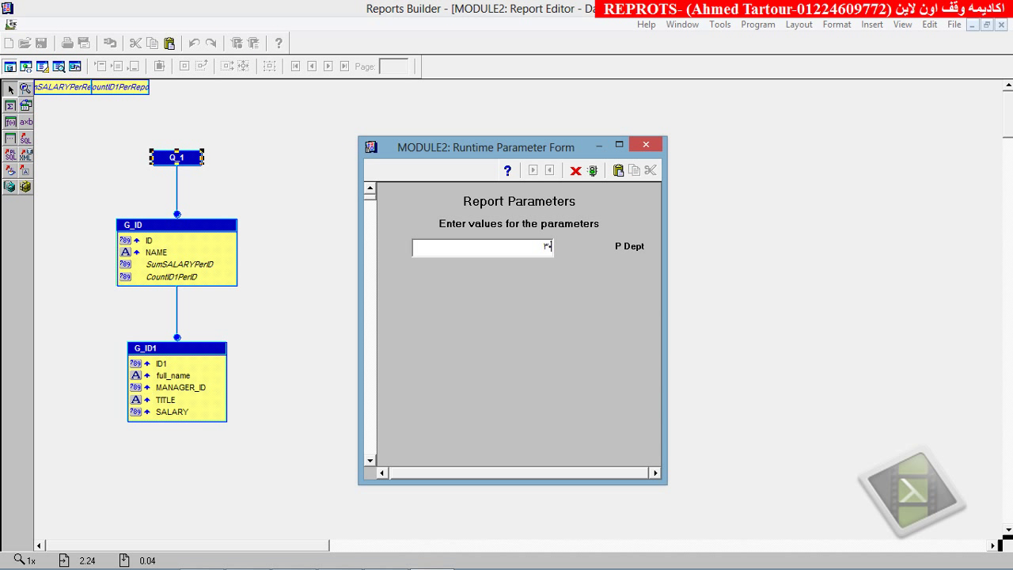
pyautogui.press('Return')
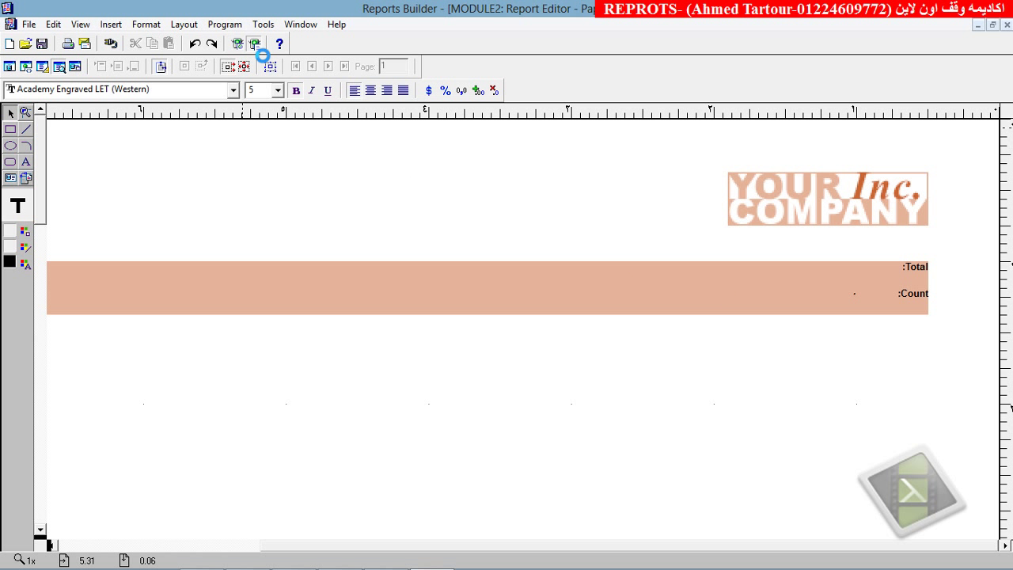
pyautogui.click(255, 44)
pyautogui.press('Return')
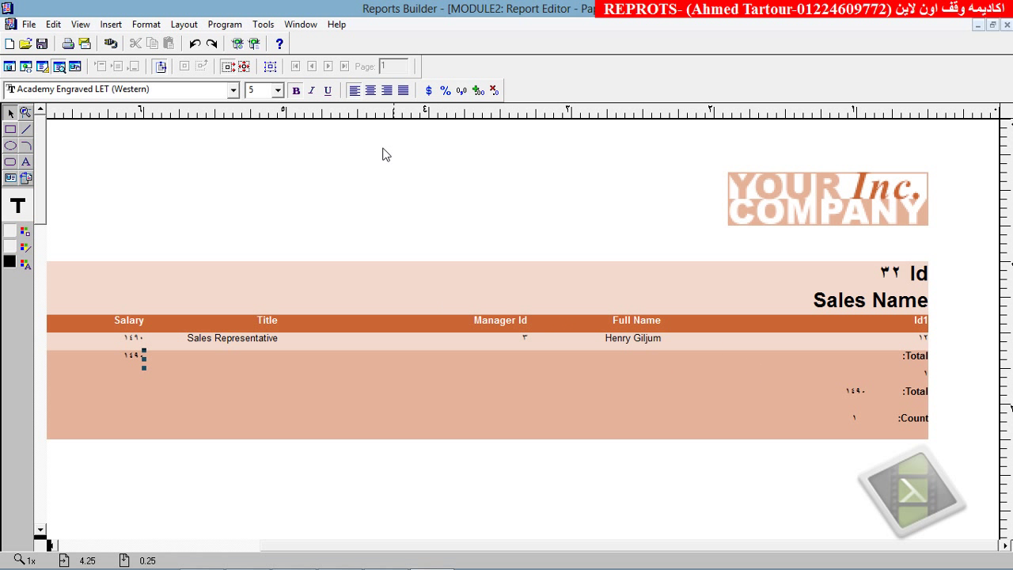
# Step: Run the report for department 34 and inspect its report-level salary total
pyautogui.click(255, 44)
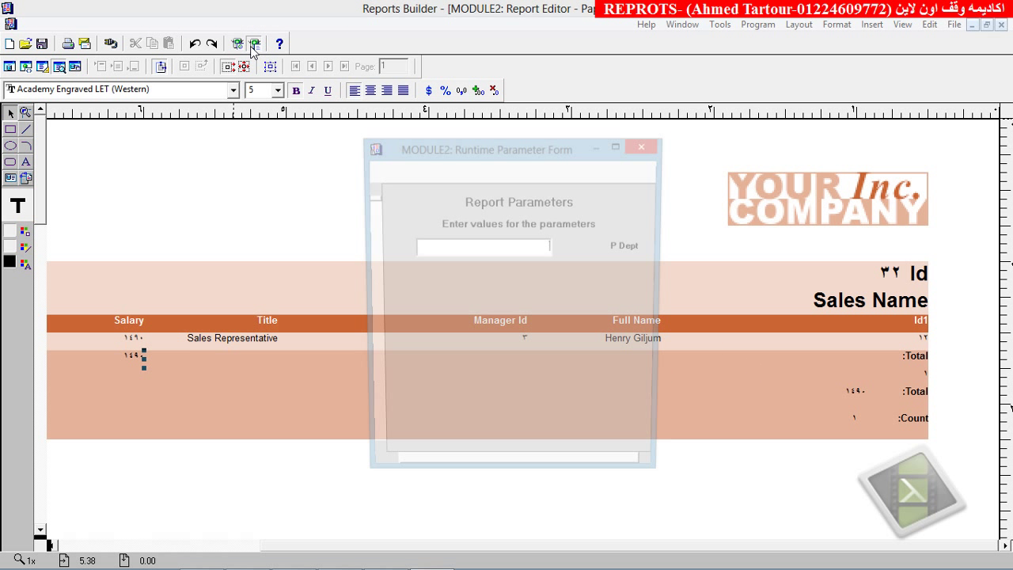
pyautogui.write('34')
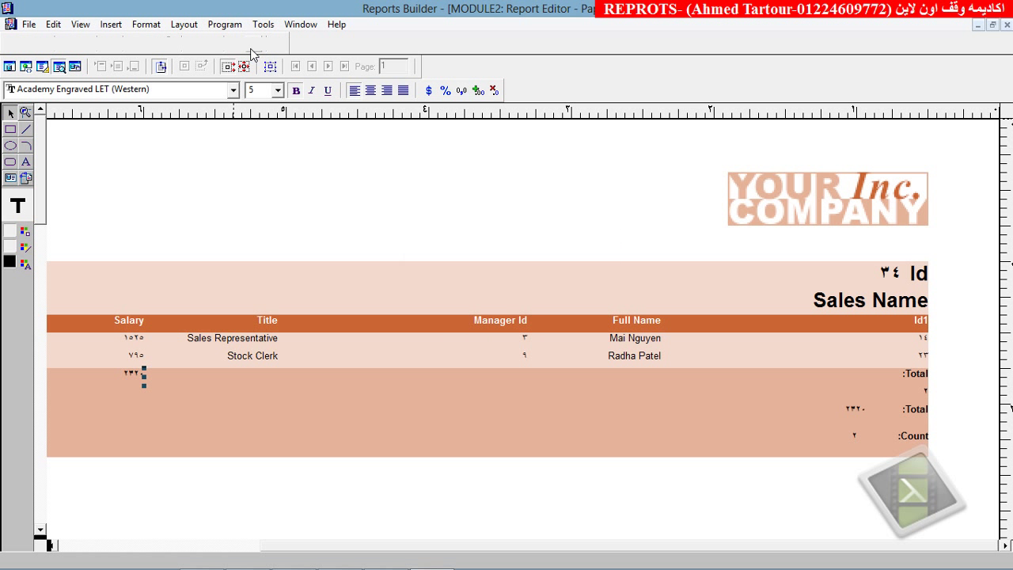
pyautogui.click(638, 475)
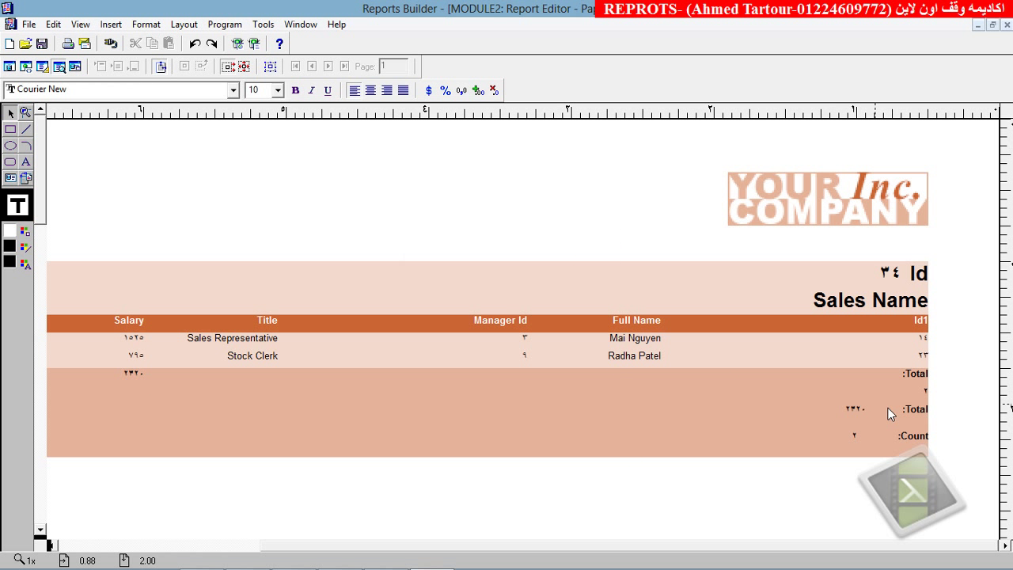
pyautogui.click(860, 409)
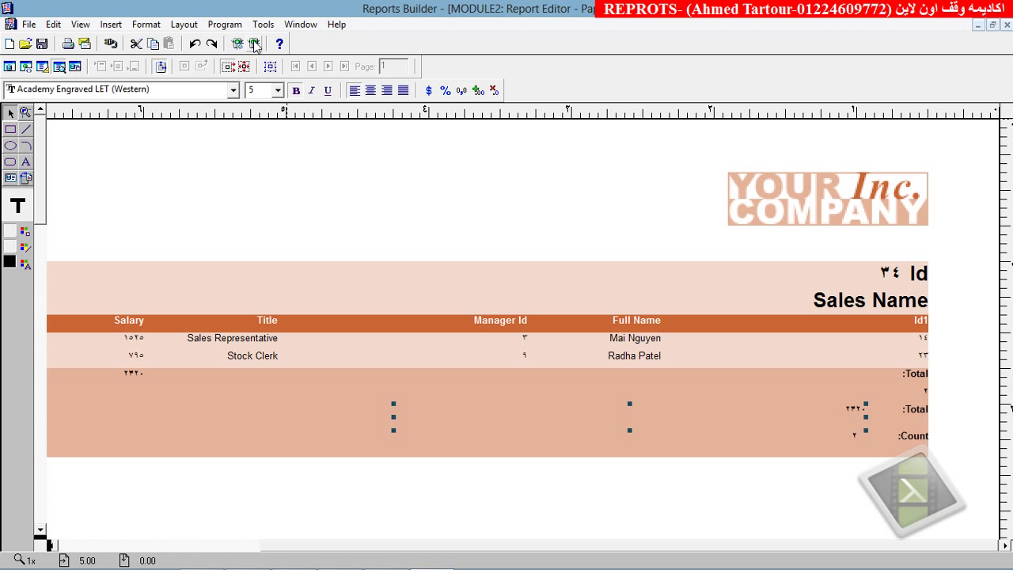
# Step: Review Q_1's SQL statement in the data model without changing it, and run the report with P Dept left blank
pyautogui.click(9, 67)
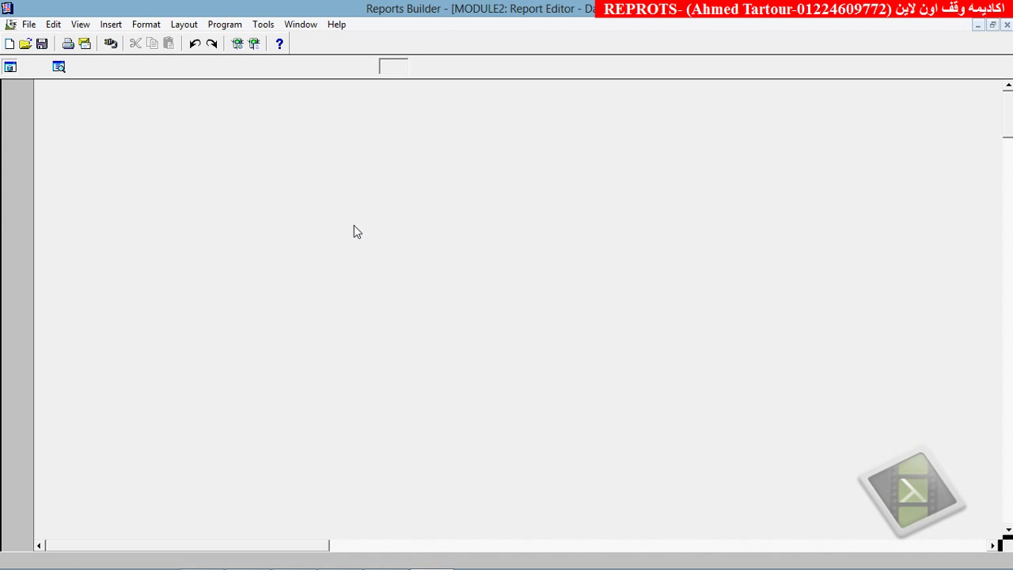
pyautogui.click(189, 158)
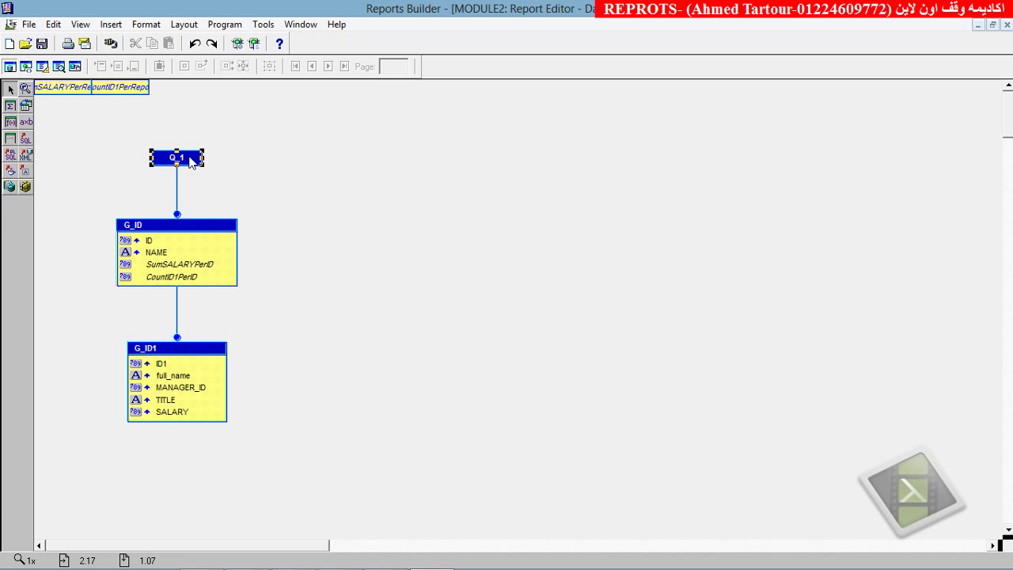
pyautogui.doubleClick(190, 158)
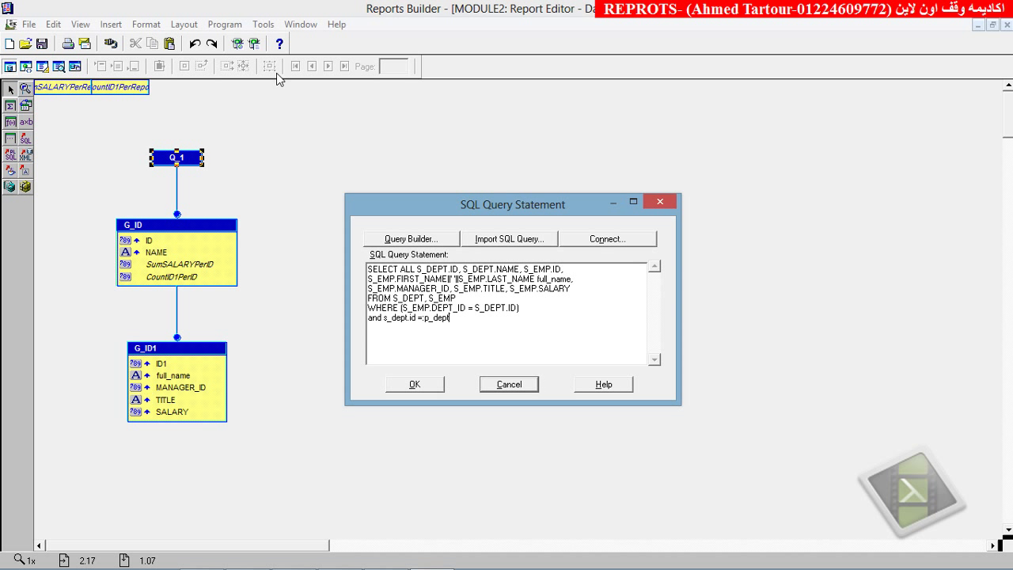
pyautogui.click(492, 382)
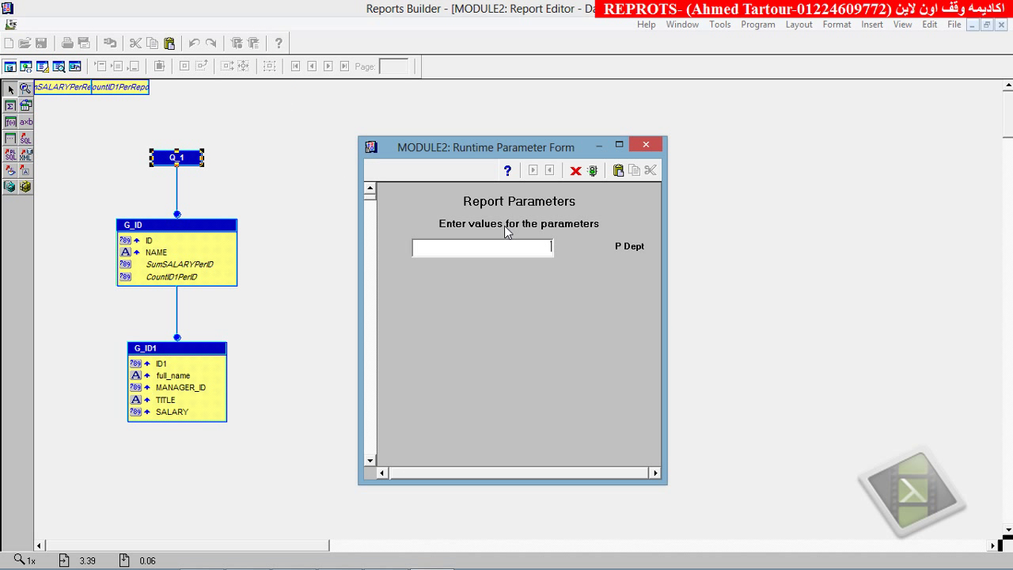
pyautogui.click(592, 171)
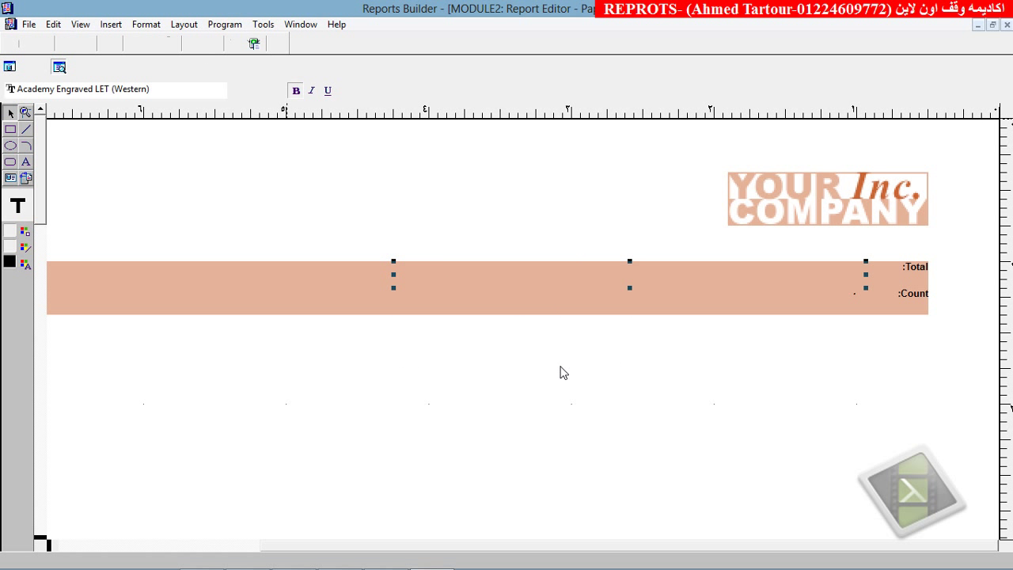
pyautogui.click(536, 288)
# Step: In the data model, change Q_1's department condition to "and s_dept.id =nvl(:p_dept,s_dept.id)"
pyautogui.click(25, 67)
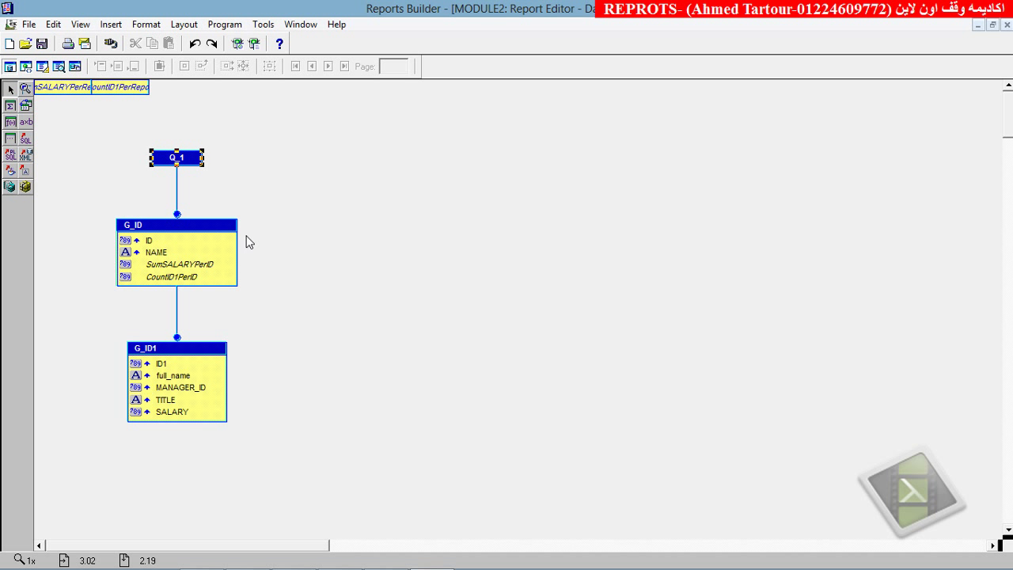
pyautogui.doubleClick(176, 158)
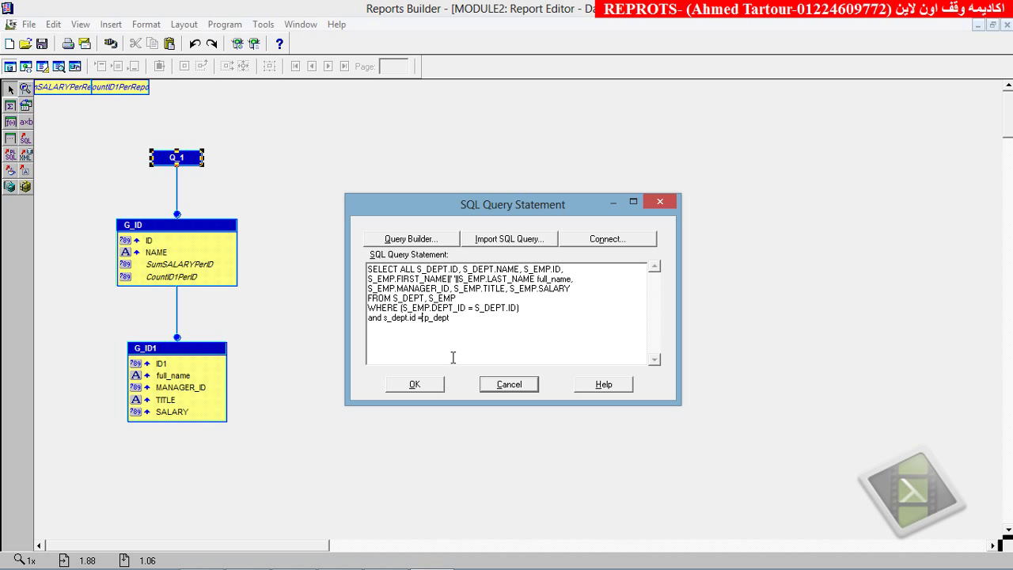
pyautogui.write('nvl(')
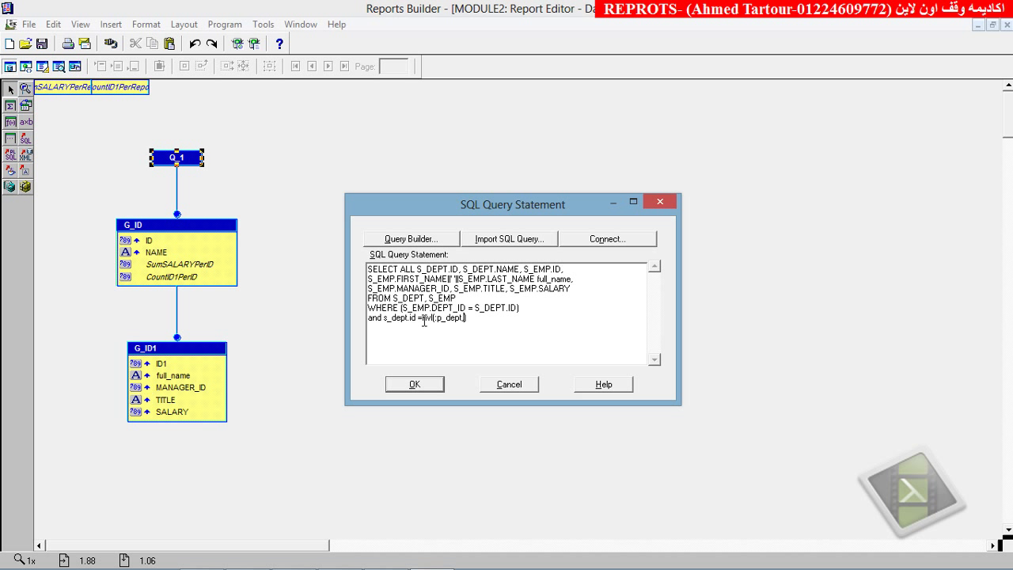
pyautogui.moveTo(422, 323); pyautogui.dragTo(385, 319)
pyautogui.hotkey('ctrl', 'c')
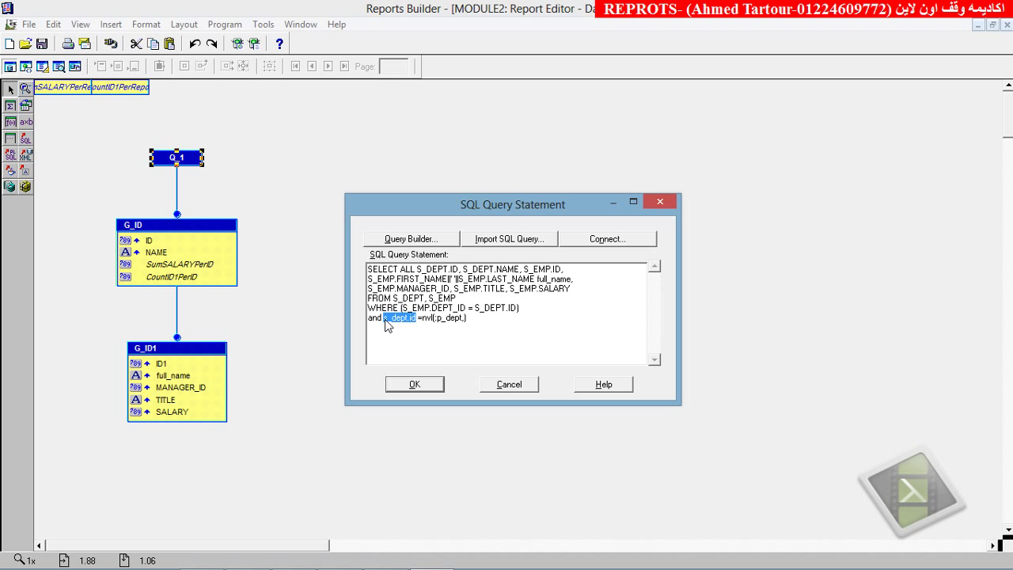
pyautogui.click(469, 324)
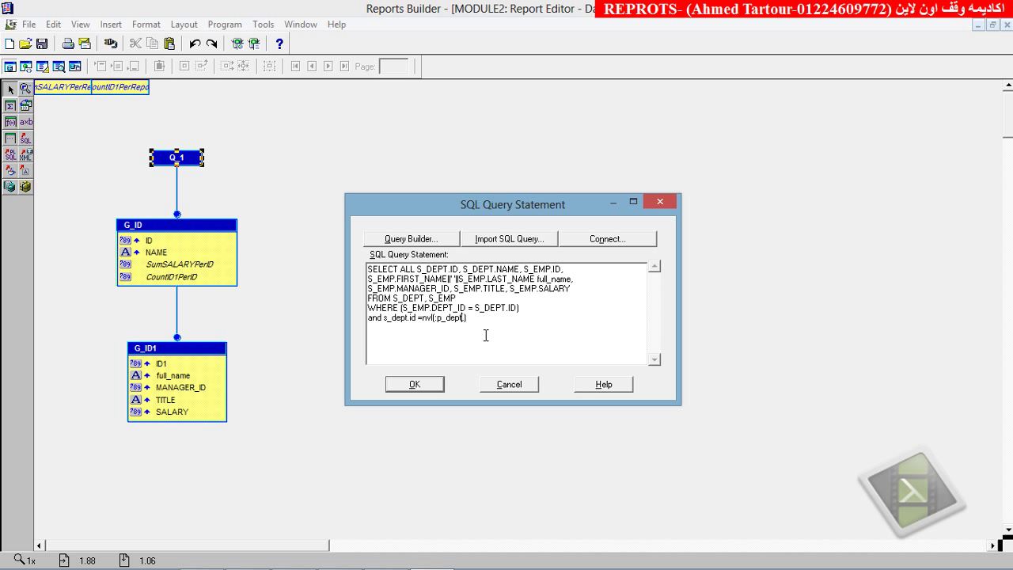
pyautogui.hotkey('ctrl', 'v')
pyautogui.click(438, 384)
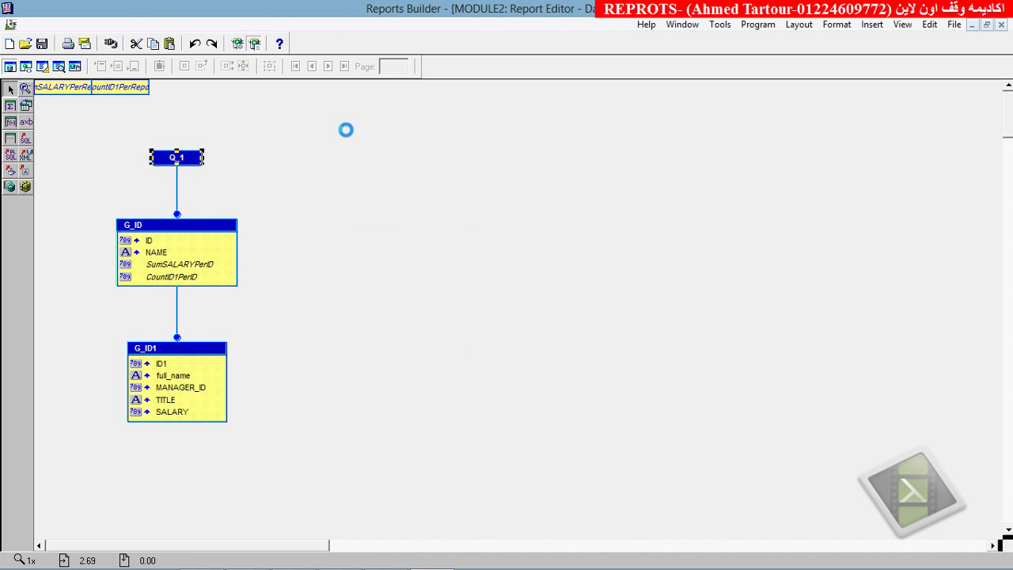
# Step: Run the report for all departments and inspect the report-level salary total and employee count on page 2
pyautogui.click(592, 170)
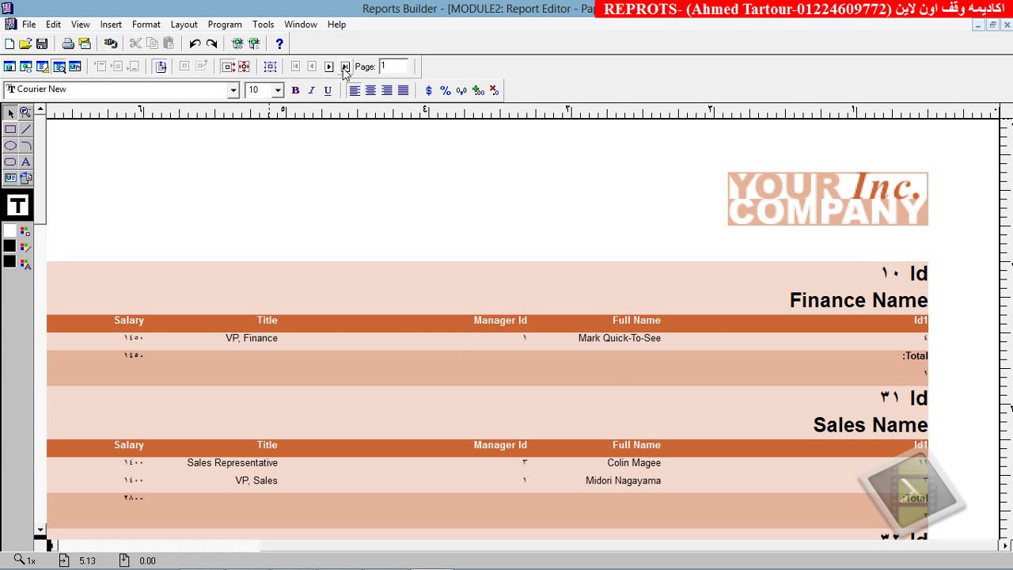
pyautogui.click(328, 68)
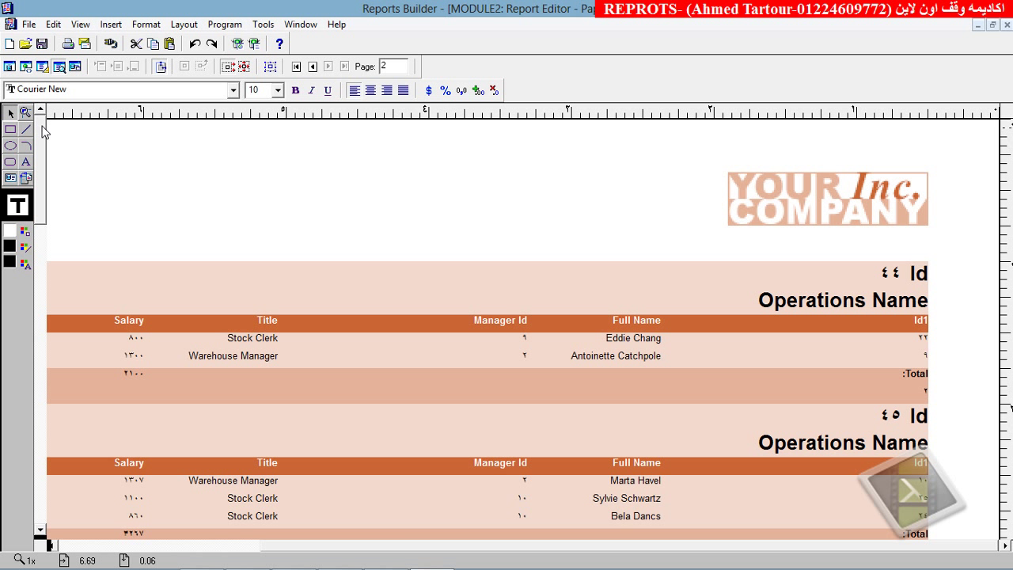
pyautogui.moveTo(45, 131); pyautogui.dragTo(45, 250)
pyautogui.click(856, 269)
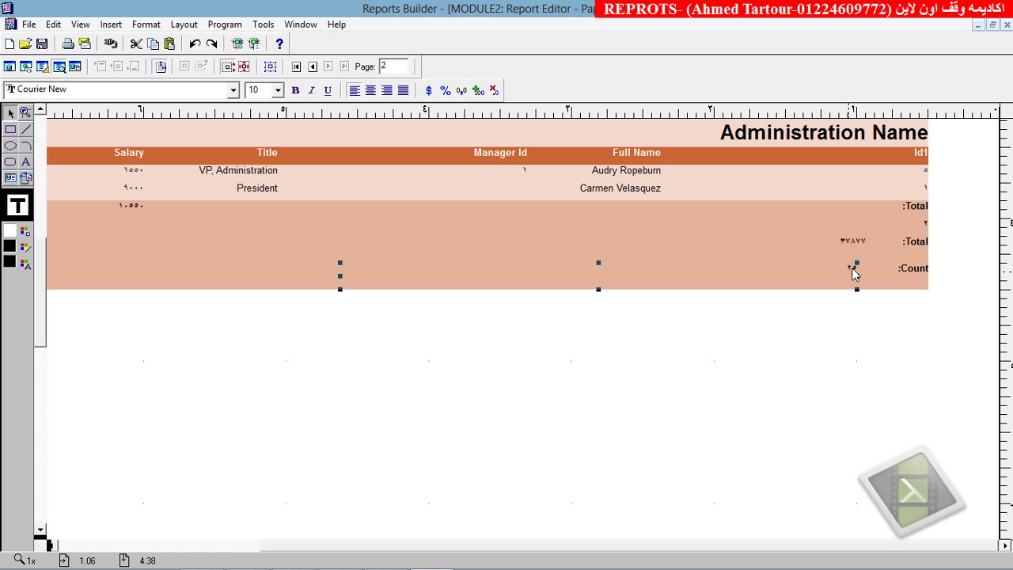
pyautogui.keyDown('shift'); pyautogui.click(852, 250); pyautogui.keyUp('shift')
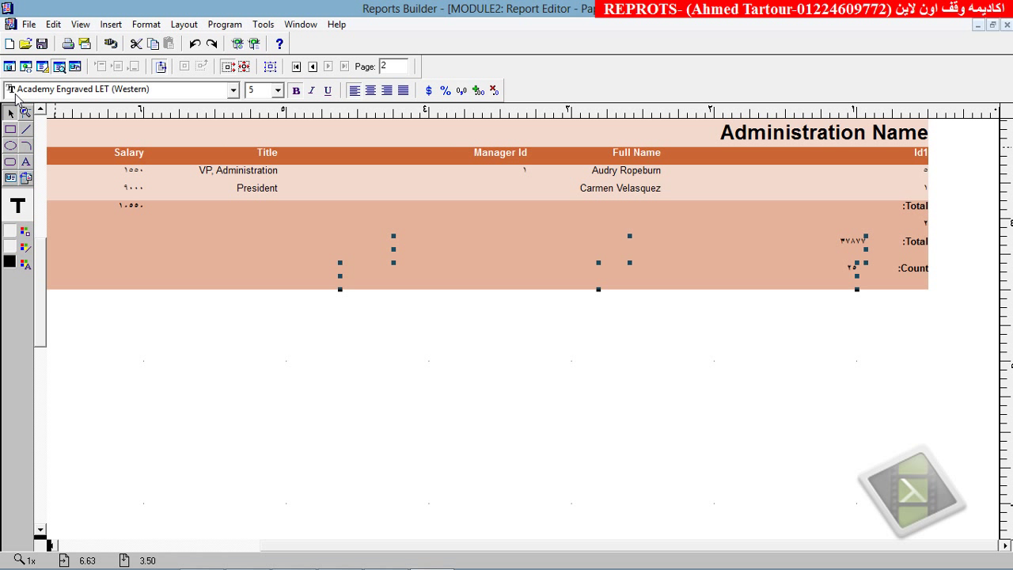
pyautogui.click(9, 67)
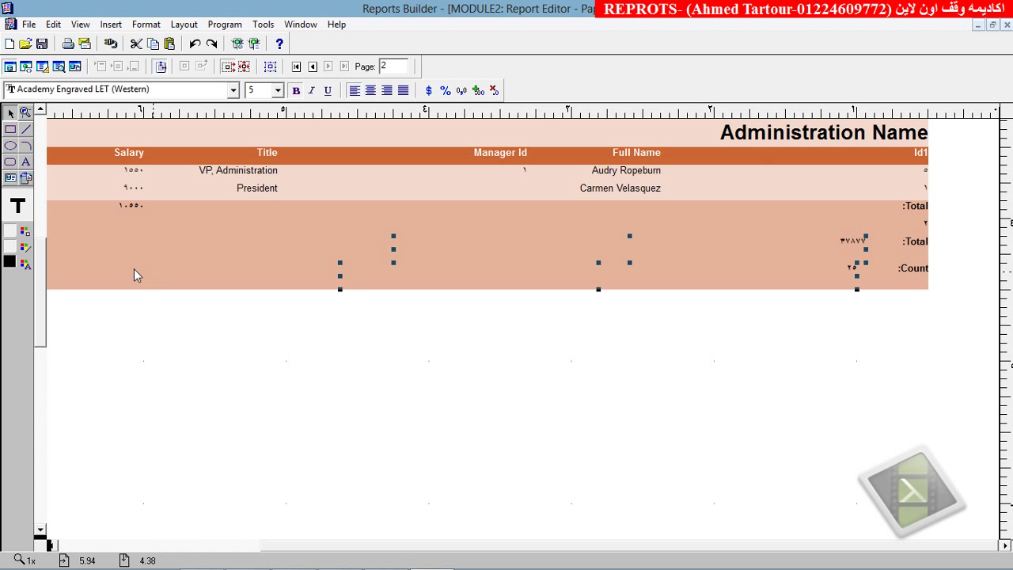
pyautogui.moveTo(40, 291); pyautogui.dragTo(40, 159)
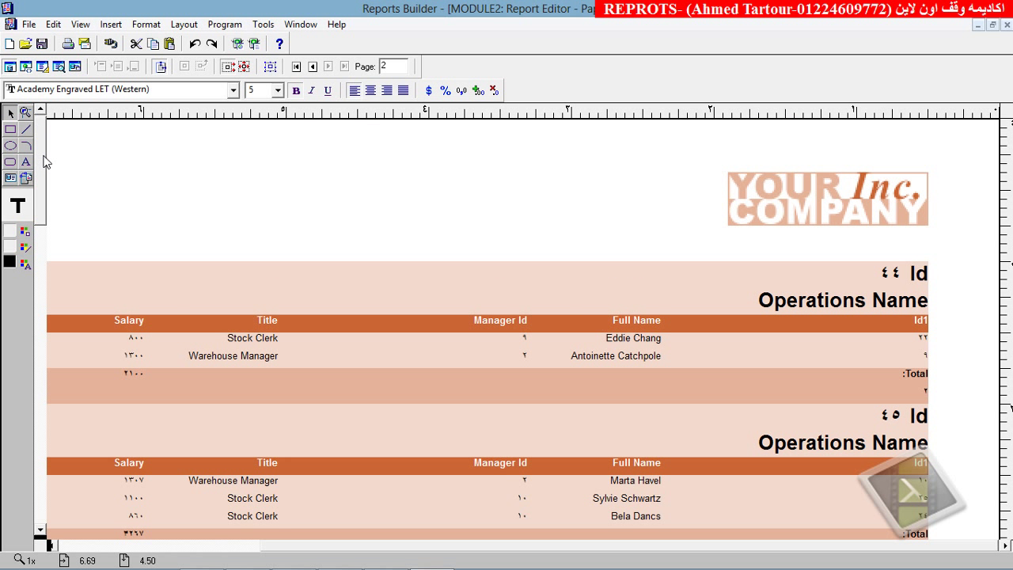
# Step: Close the report editor and reopen MODULE2's data model from the Object Navigator
pyautogui.click(1006, 24)
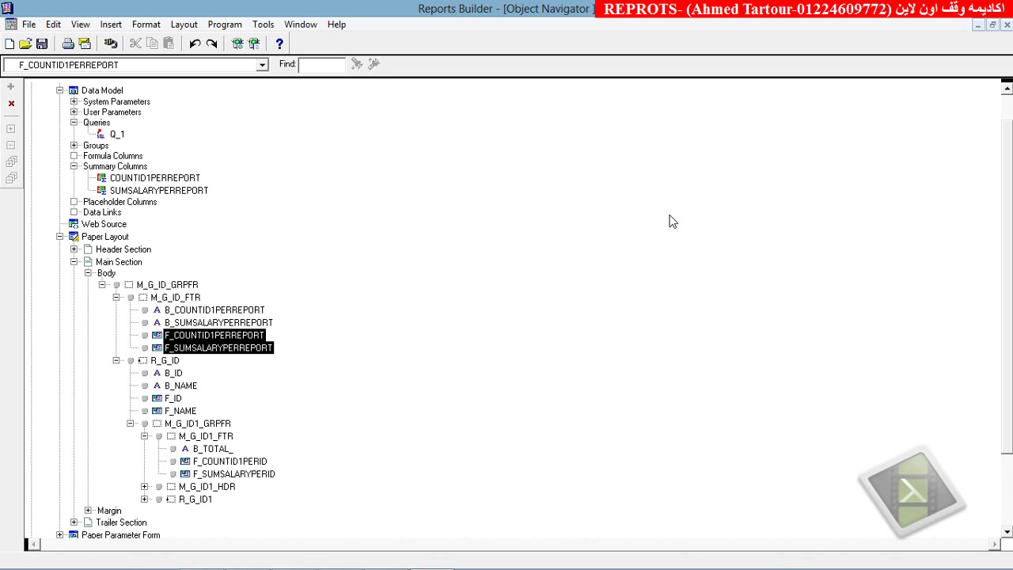
pyautogui.moveTo(1009, 285); pyautogui.dragTo(1004, 187)
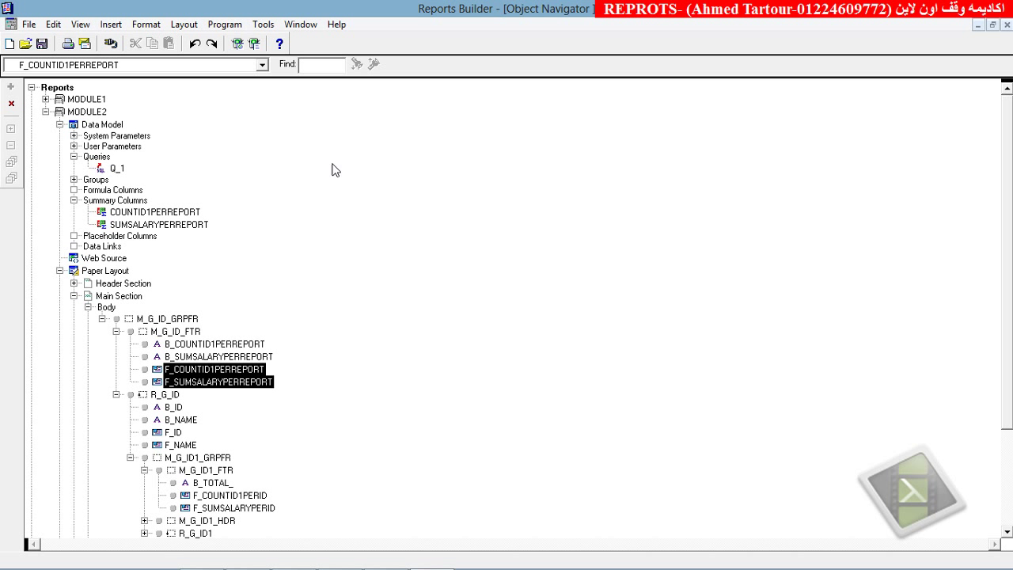
pyautogui.doubleClick(75, 125)
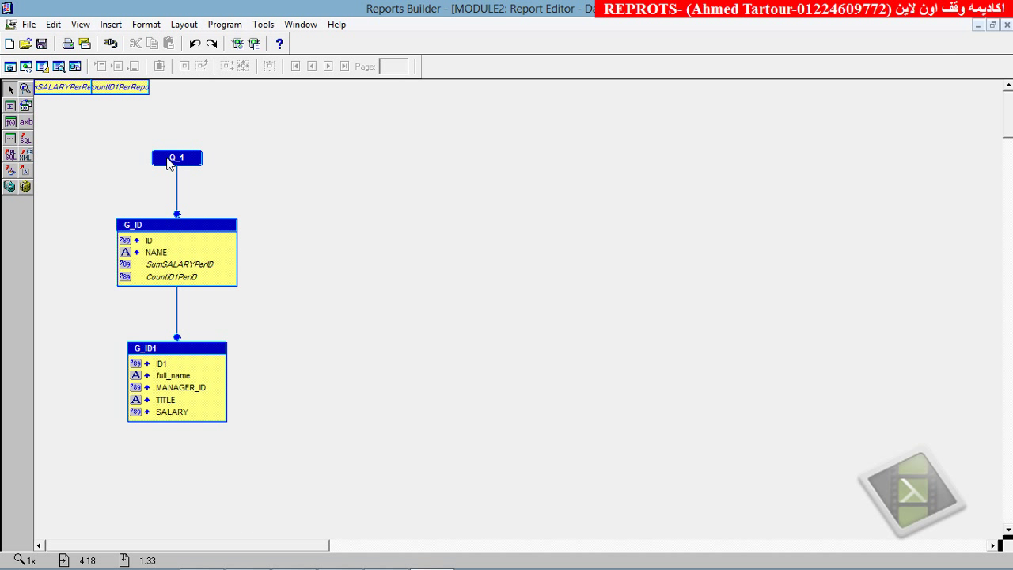
# Step: Try out a report-level summary column in the data model, review its available functions, and remove it
pyautogui.click(11, 106)
pyautogui.click(293, 238)
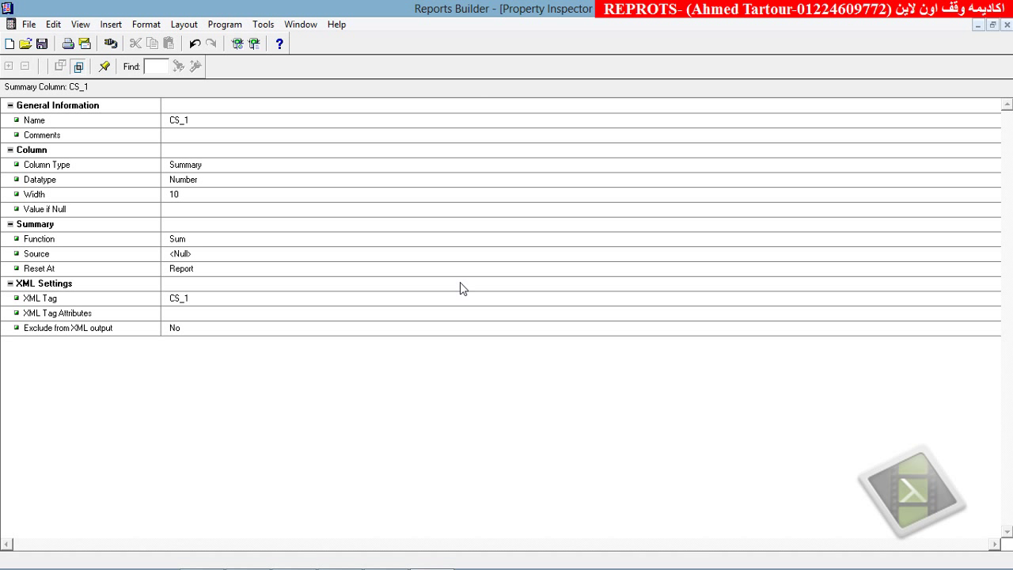
pyautogui.click(185, 242)
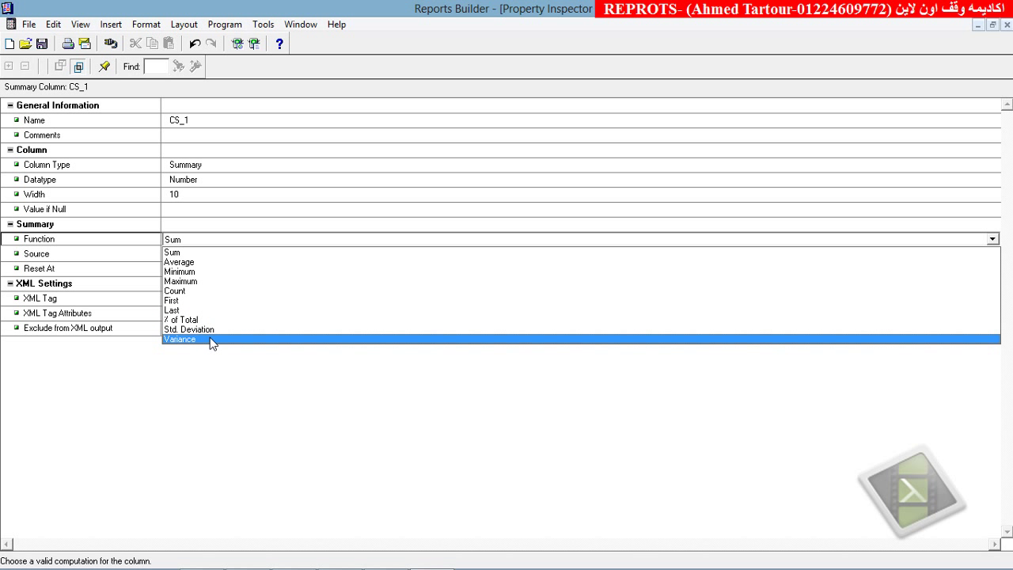
pyautogui.click(195, 379)
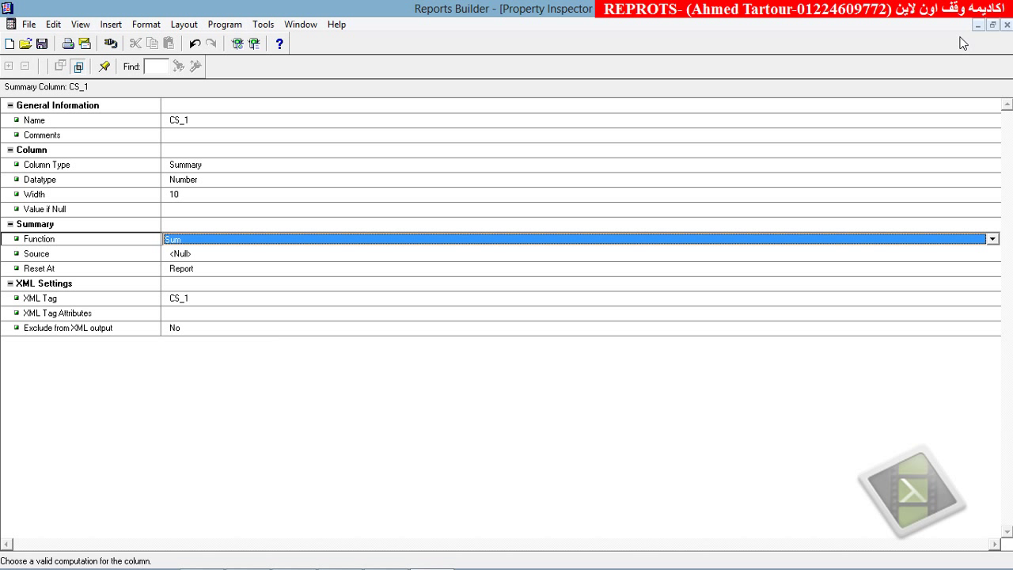
pyautogui.click(1008, 25)
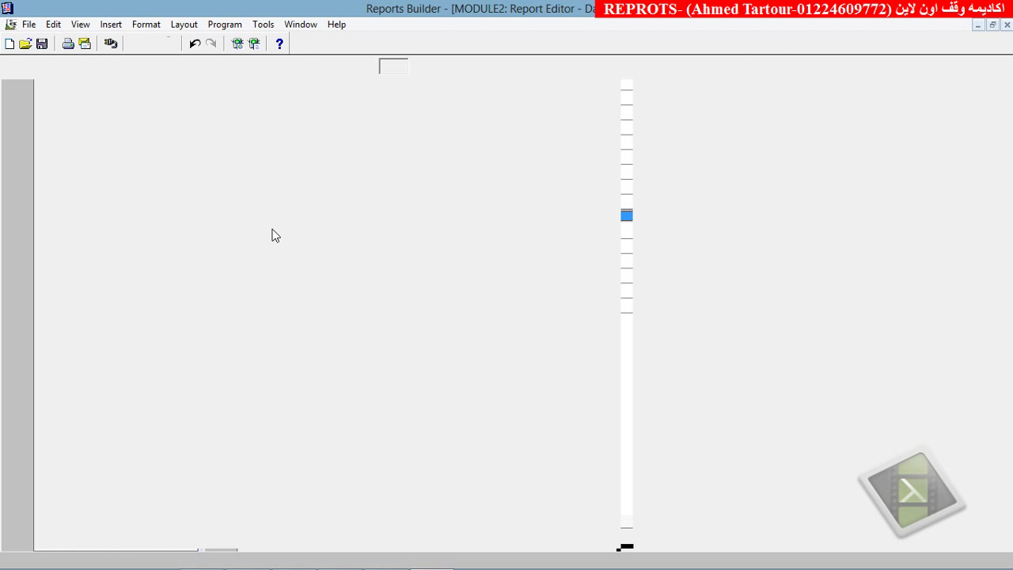
pyautogui.press('Delete')
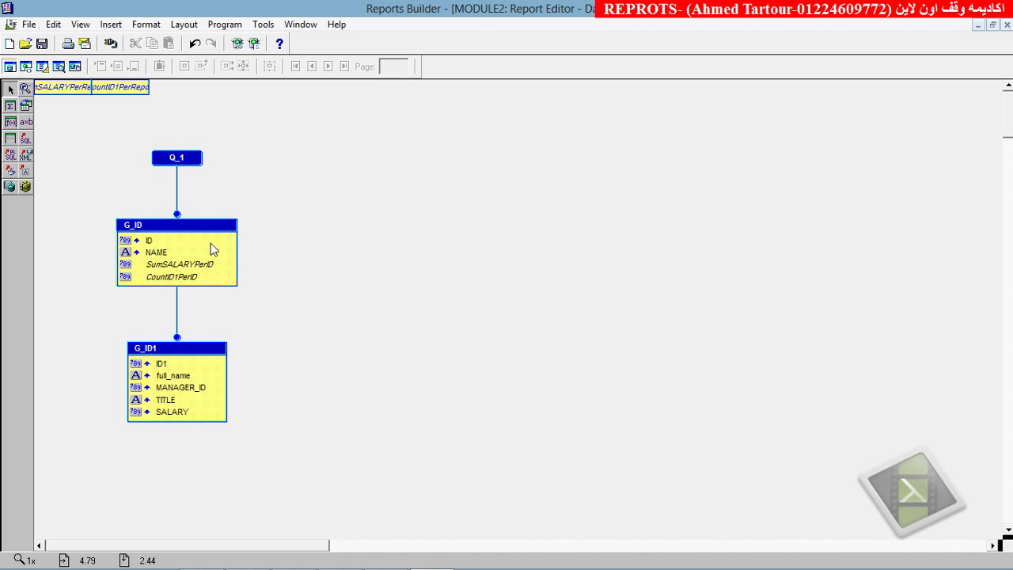
# Step: Enlarge the G_ID1 group downward and add a formula column below SALARY
pyautogui.click(174, 422)
pyautogui.moveTo(175, 422); pyautogui.dragTo(163, 451)
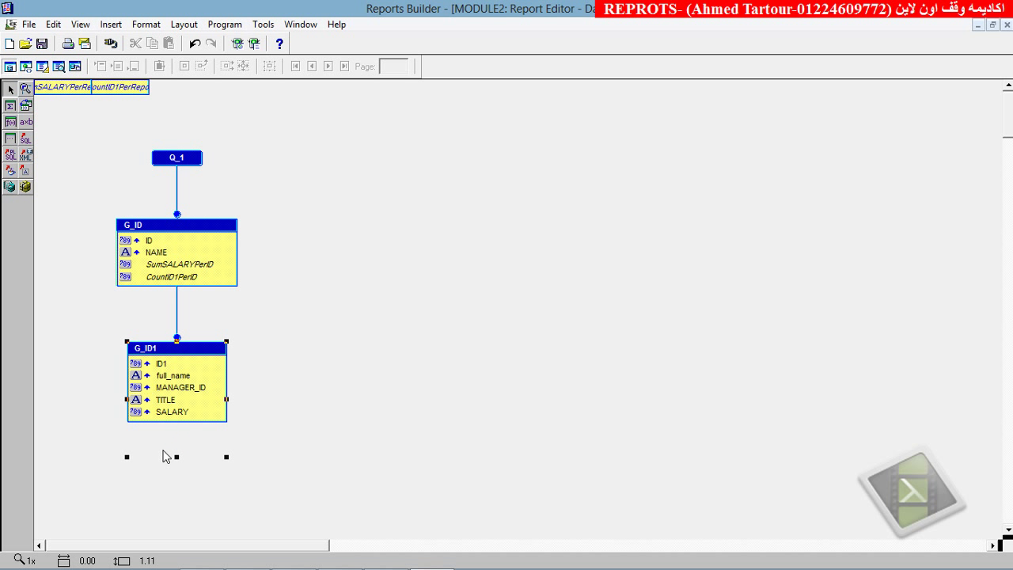
pyautogui.click(11, 124)
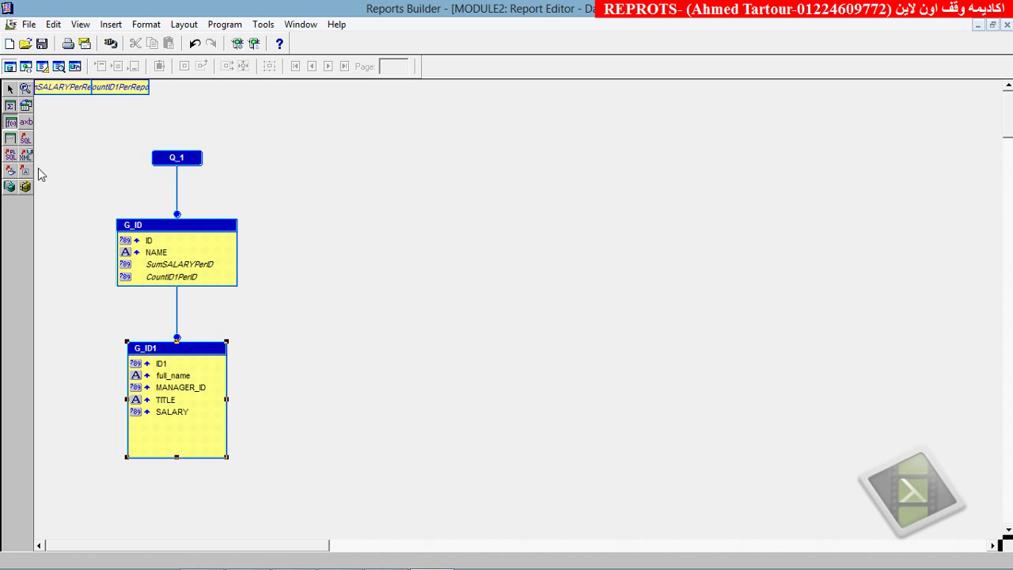
pyautogui.click(151, 435)
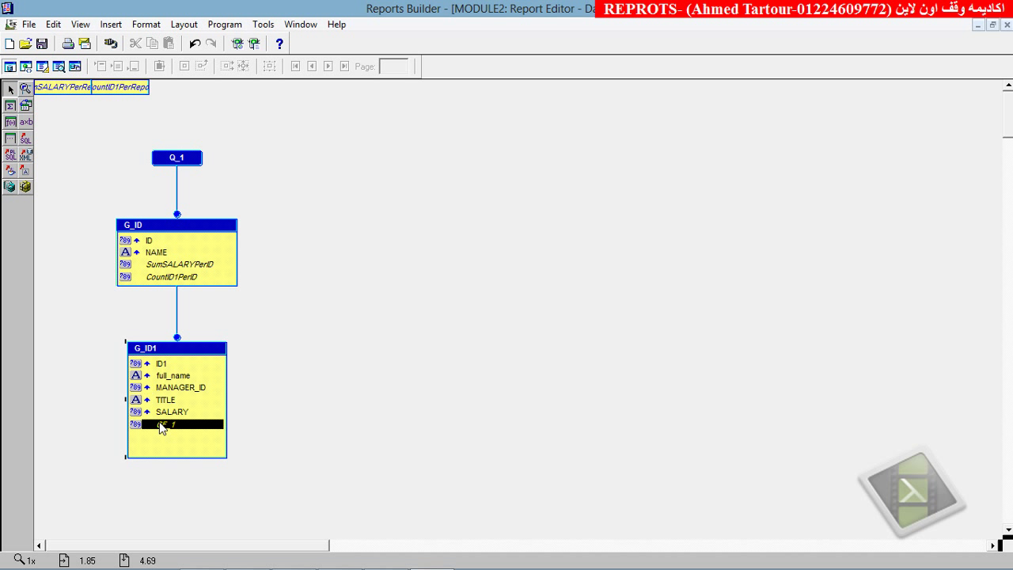
# Step: Define the new column's PL/SQL formula as return (:salary*12); and compile it
pyautogui.doubleClick(149, 436)
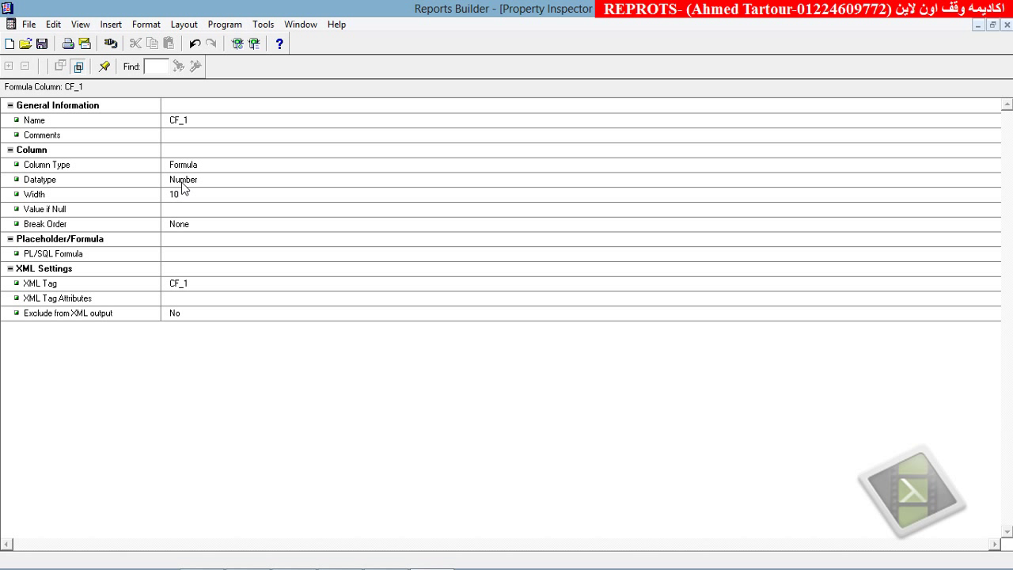
pyautogui.click(169, 258)
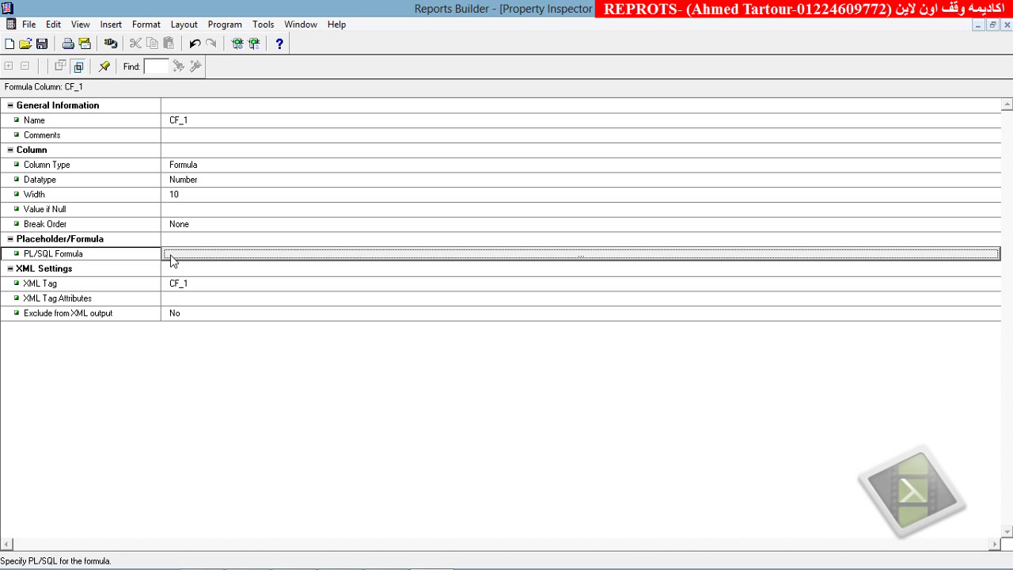
pyautogui.click(171, 256)
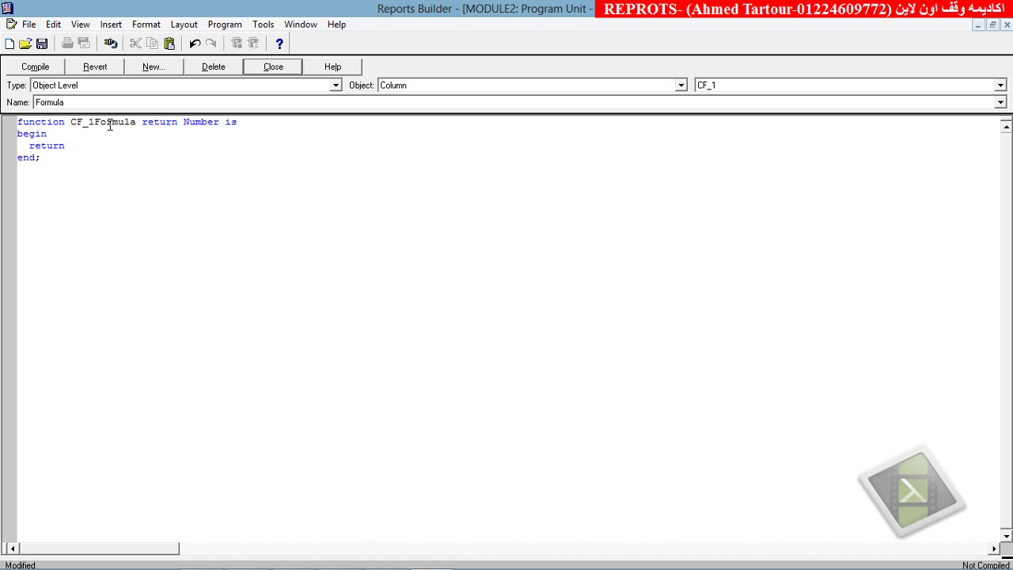
pyautogui.write('(:salary*12);')
pyautogui.click(36, 69)
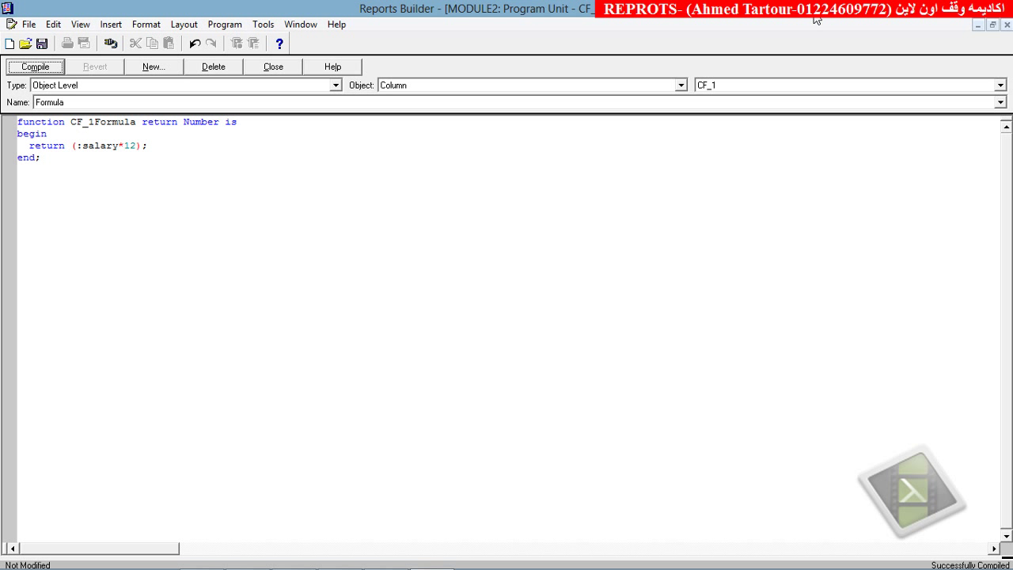
pyautogui.click(1006, 25)
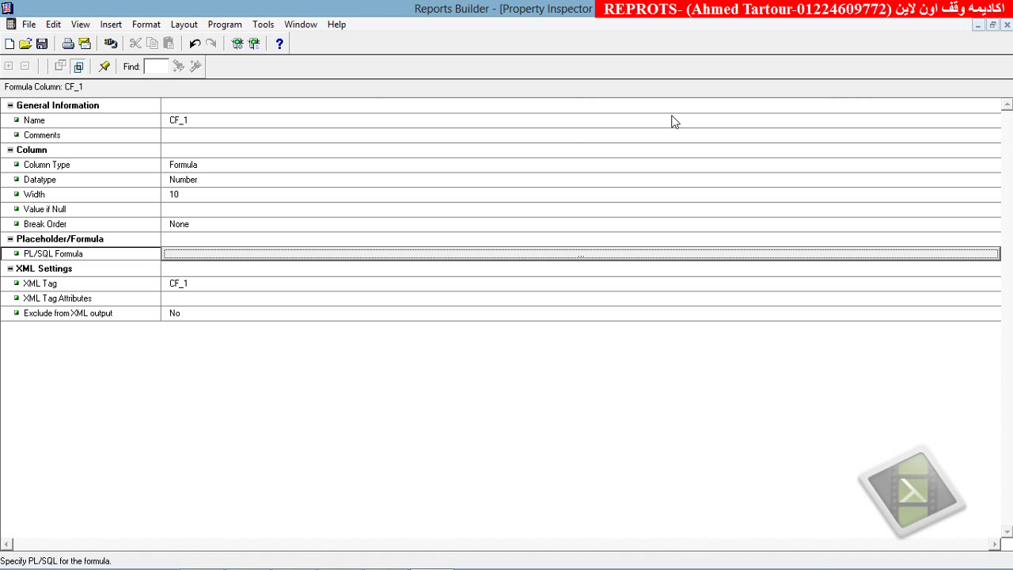
pyautogui.click(1006, 25)
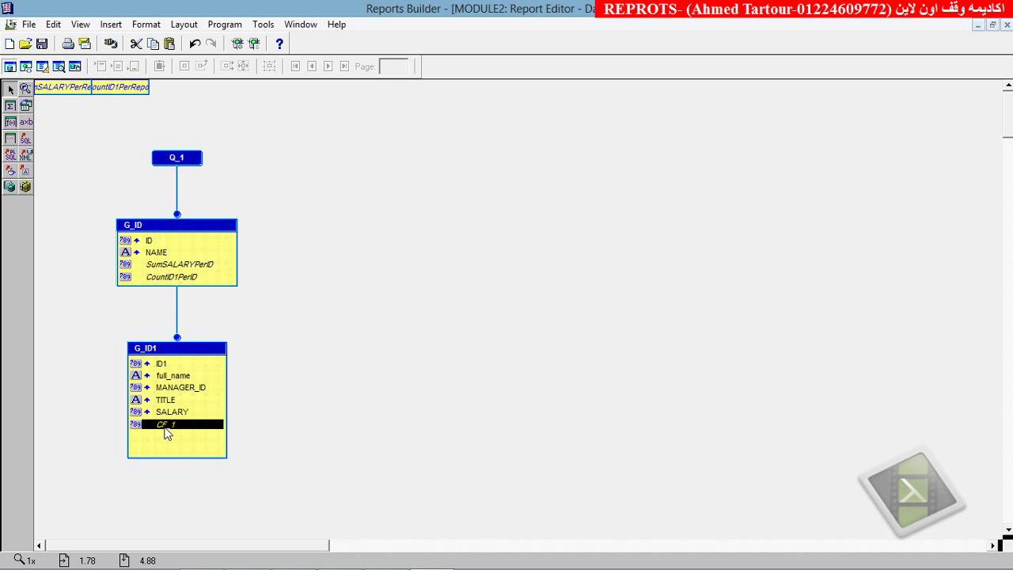
# Step: Open the report's paper layout, zoom in once and bring the ID-side field columns into view
pyautogui.click(44, 68)
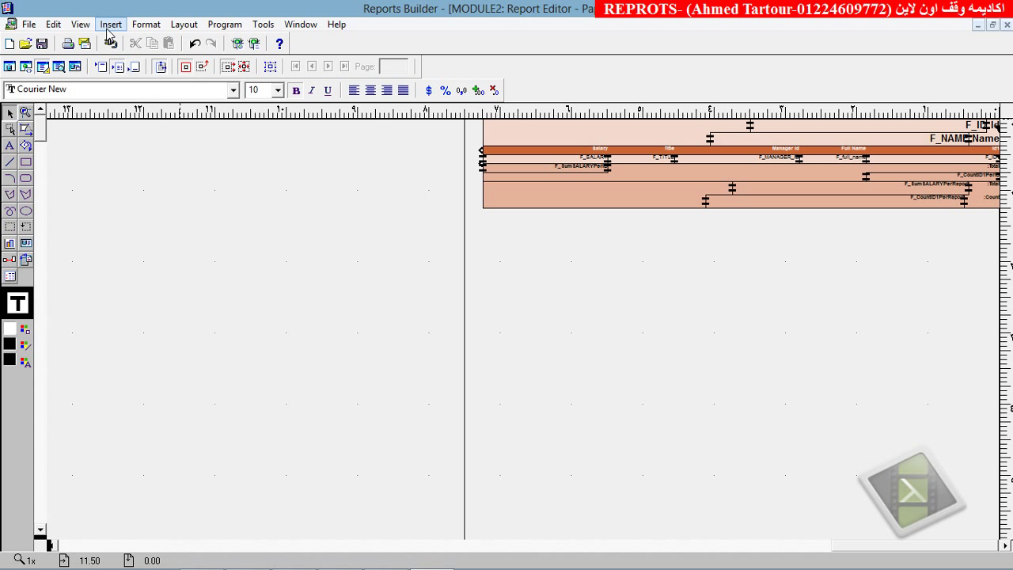
pyautogui.click(80, 24)
pyautogui.moveTo(182, 101)
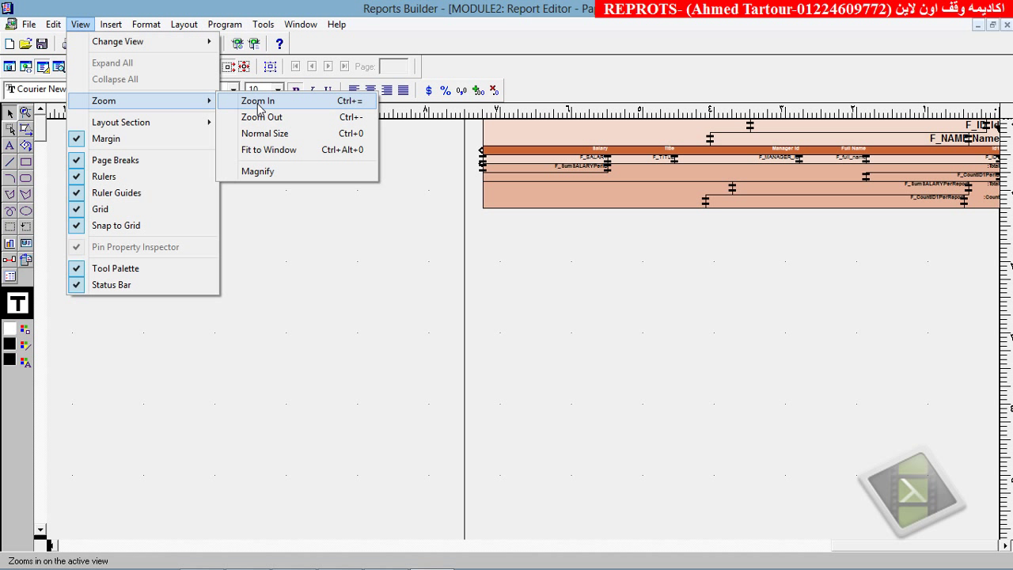
pyautogui.click(257, 101)
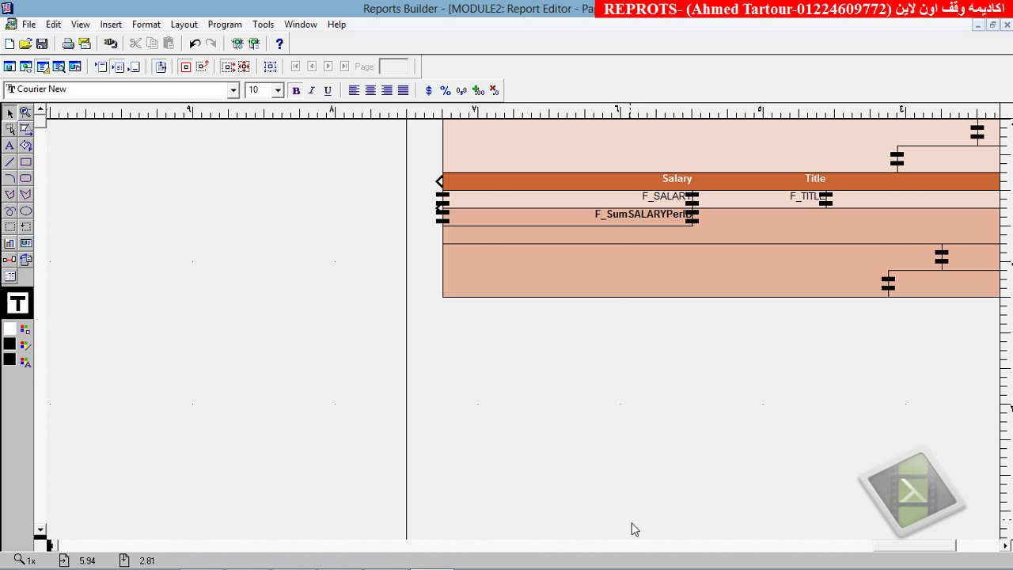
pyautogui.moveTo(884, 549); pyautogui.dragTo(923, 549)
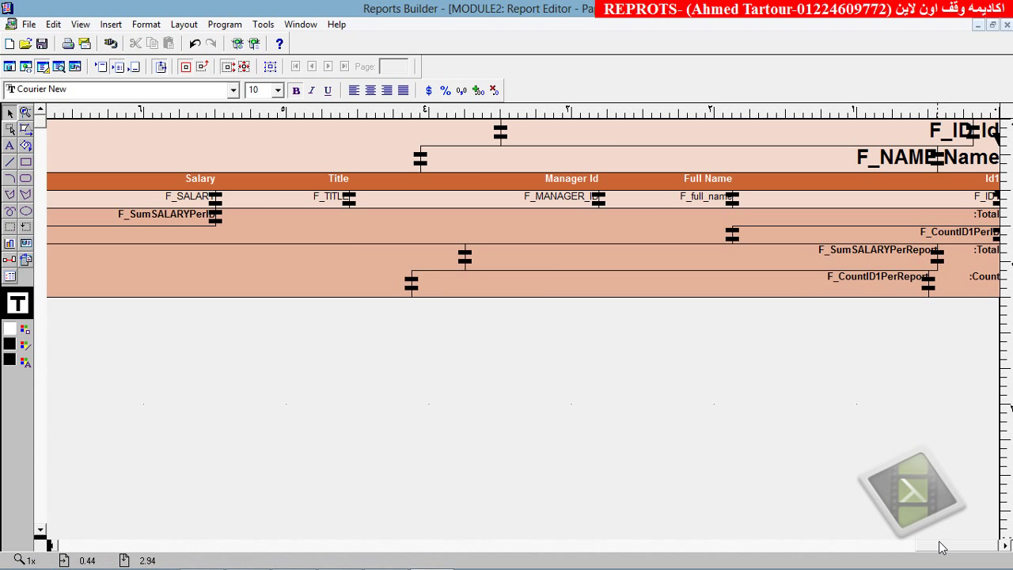
pyautogui.moveTo(941, 548)
pyautogui.mouseDown()
pyautogui.moveTo(902, 547)
pyautogui.moveTo(954, 548)
pyautogui.mouseUp()
pyautogui.moveTo(973, 551); pyautogui.dragTo(1009, 546)
pyautogui.moveTo(967, 549)
pyautogui.mouseDown()
pyautogui.moveTo(939, 549)
pyautogui.moveTo(982, 548)
pyautogui.mouseUp()
# Step: Select all objects in the paper layout, turn off their bold text formatting and clear the selection
pyautogui.click(78, 25)
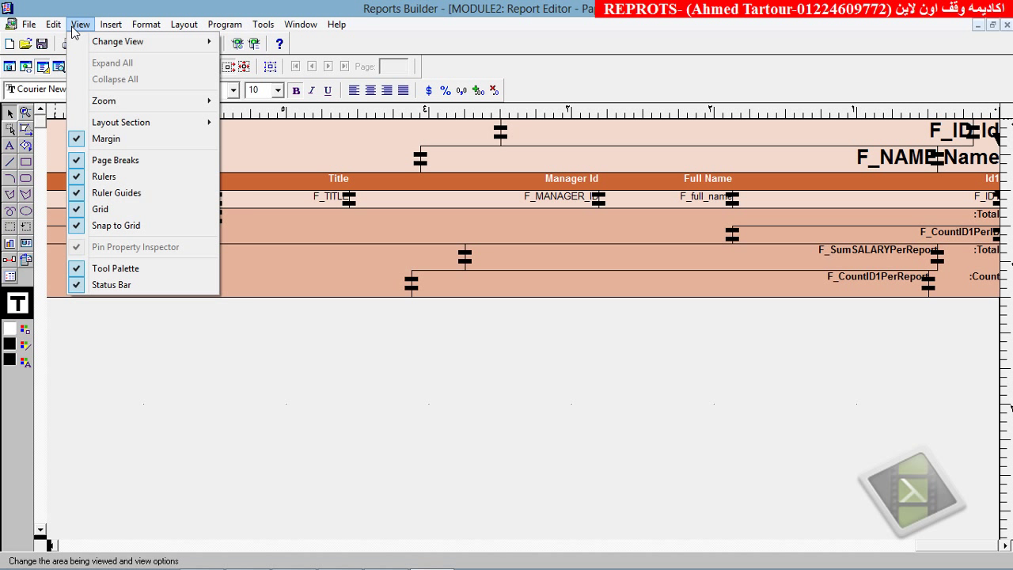
pyautogui.click(93, 172)
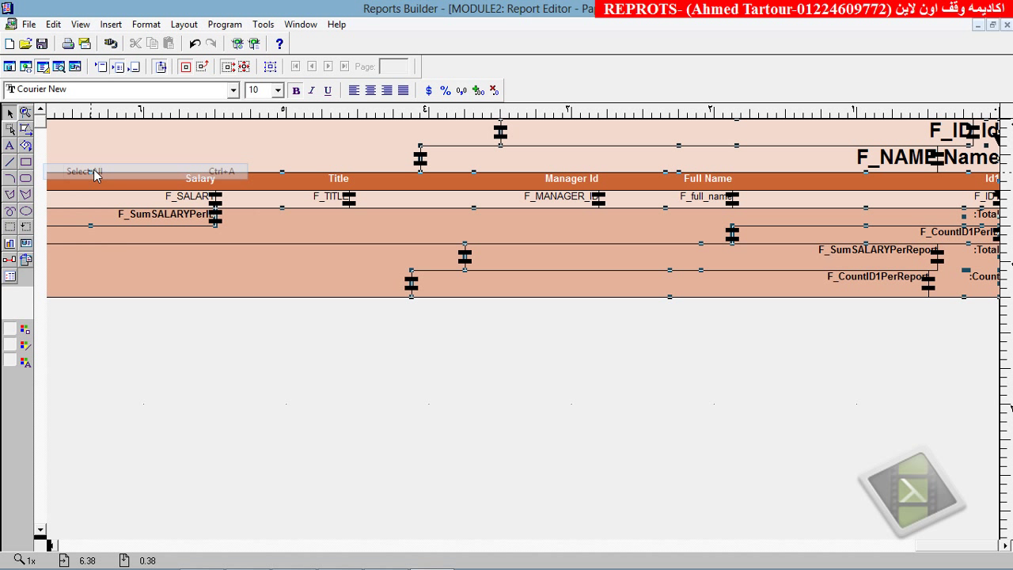
pyautogui.click(296, 90)
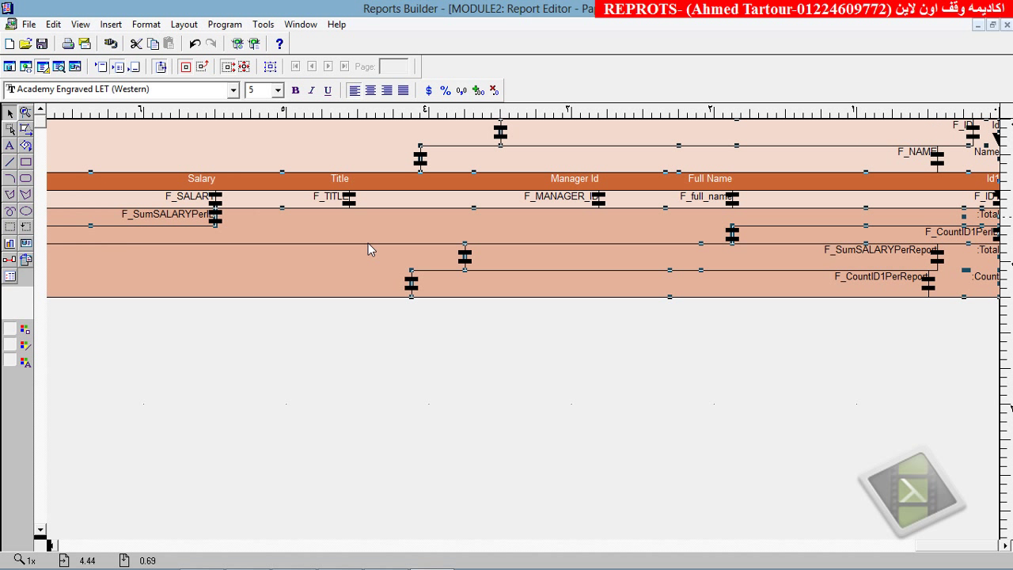
pyautogui.click(576, 335)
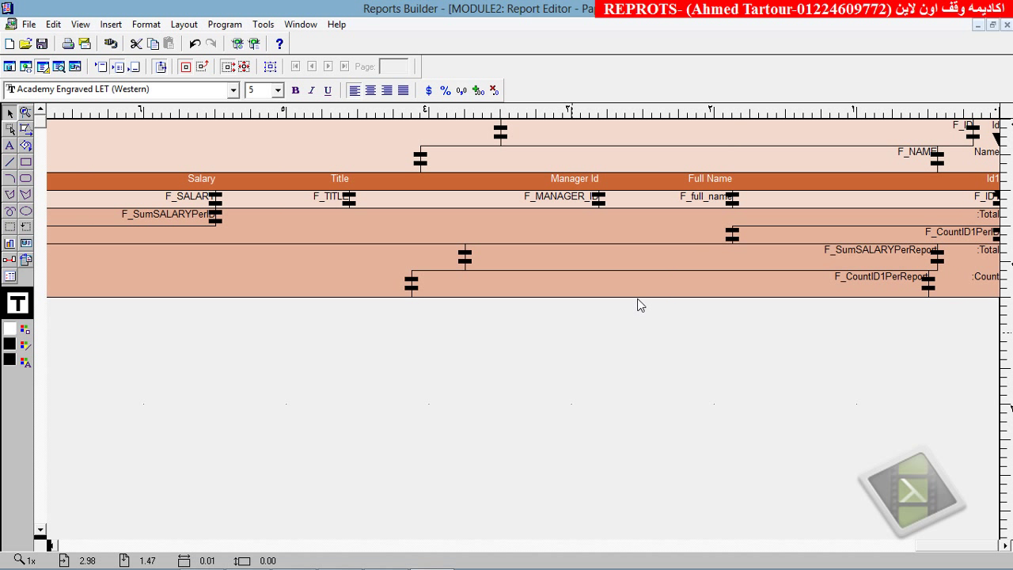
pyautogui.click(998, 139)
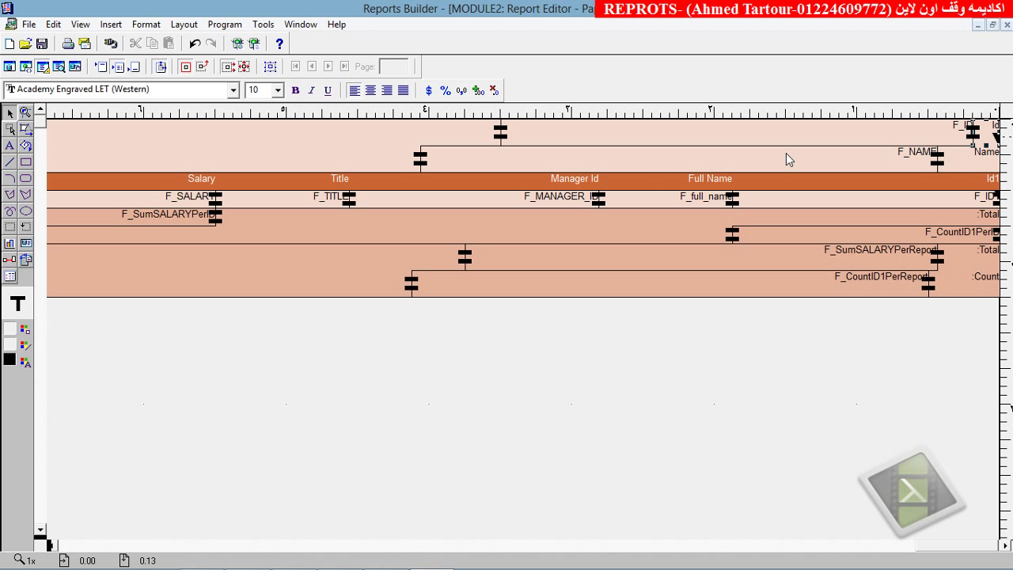
pyautogui.click(473, 387)
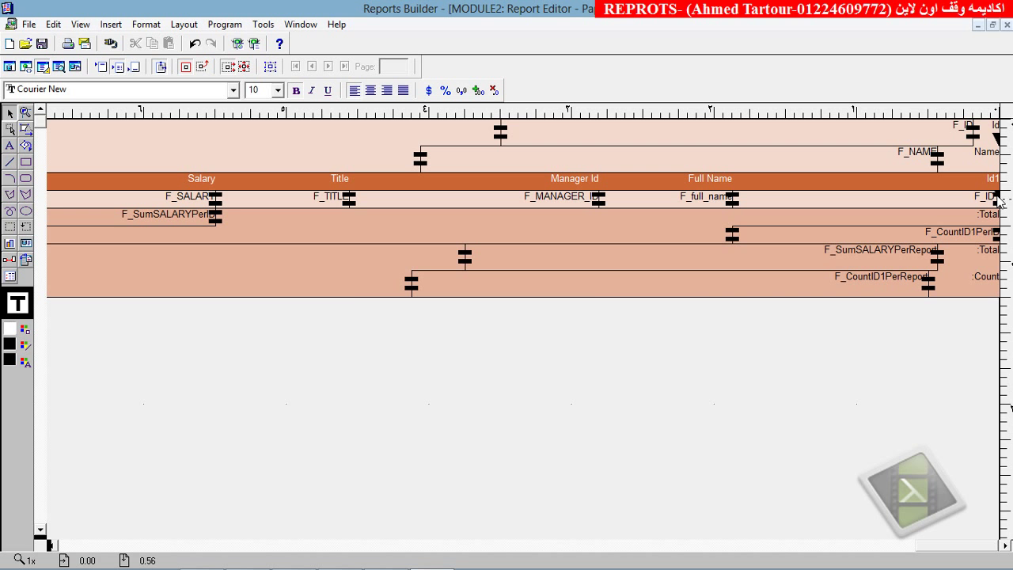
# Step: Switch to Paint with a blank canvas for an explanatory sketch of the report frames
pyautogui.moveTo(434, 564)
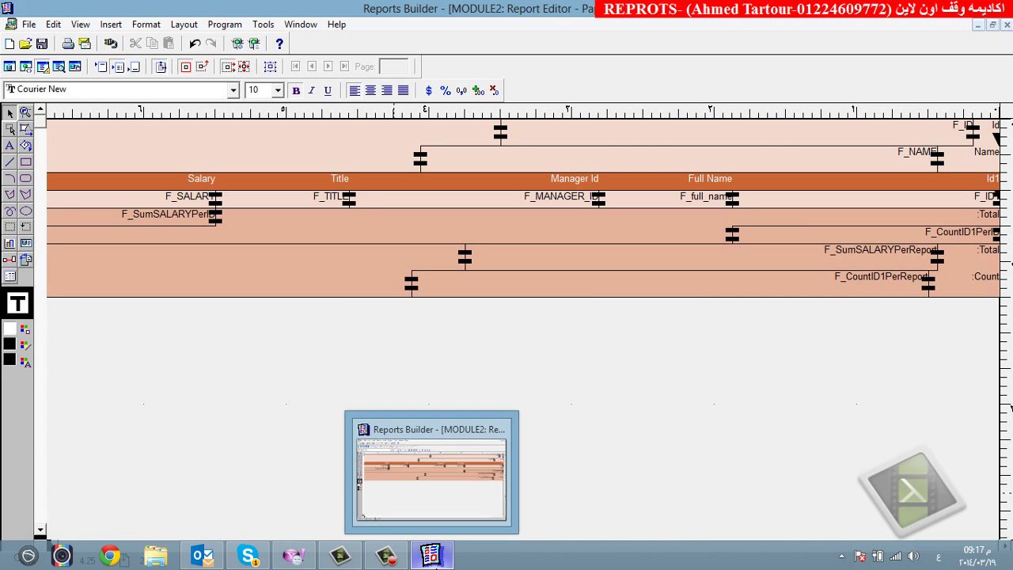
pyautogui.press('super')
pyautogui.write('ج')
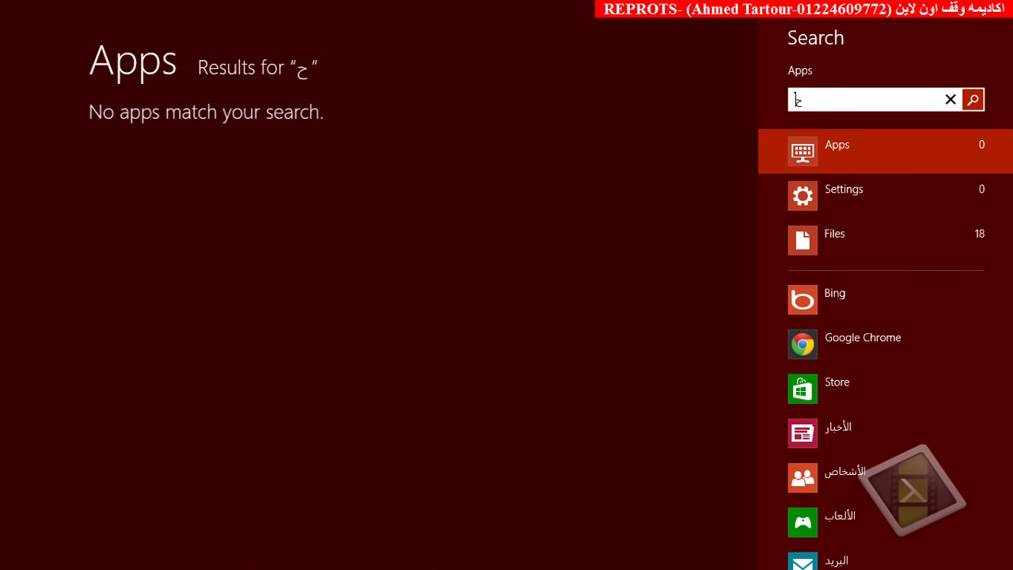
pyautogui.press('BackSpace')
pyautogui.write('p')
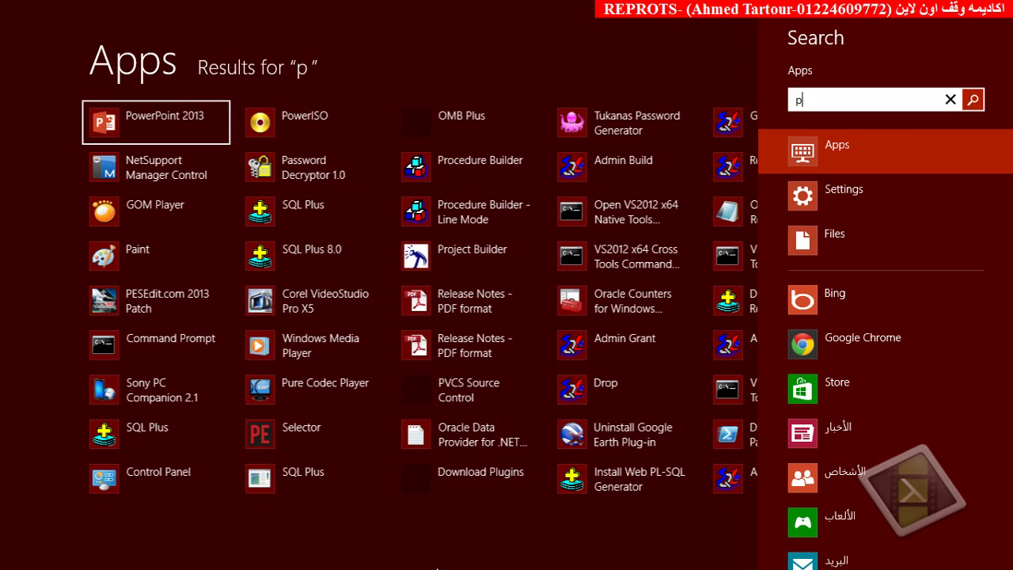
pyautogui.press('super')
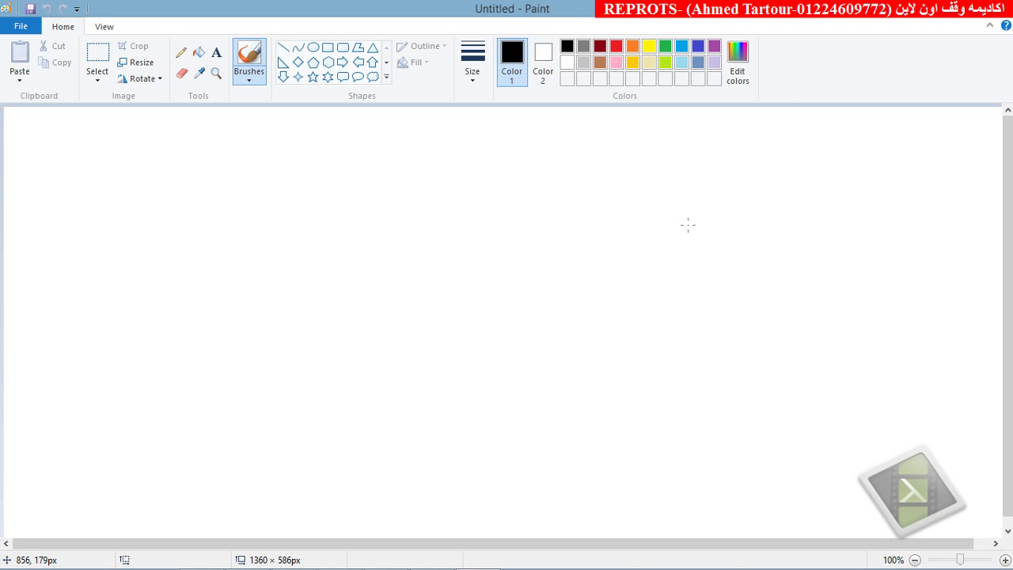
# Step: Sketch a large outer frame and an inner frame on the canvas, each with a triangle marker on its right edge
pyautogui.moveTo(921, 160)
pyautogui.mouseDown()
pyautogui.moveTo(561, 170)
pyautogui.moveTo(454, 156)
pyautogui.moveTo(262, 156)
pyautogui.moveTo(190, 177)
pyautogui.moveTo(196, 424)
pyautogui.moveTo(278, 448)
pyautogui.moveTo(1010, 412)
pyautogui.moveTo(991, 249)
pyautogui.mouseUp()
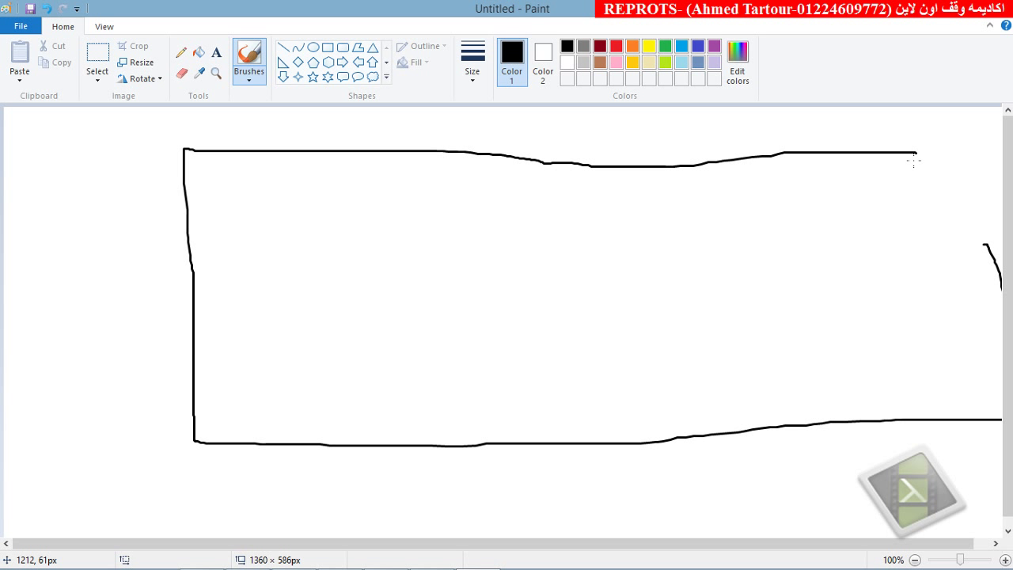
pyautogui.moveTo(920, 152); pyautogui.dragTo(955, 423)
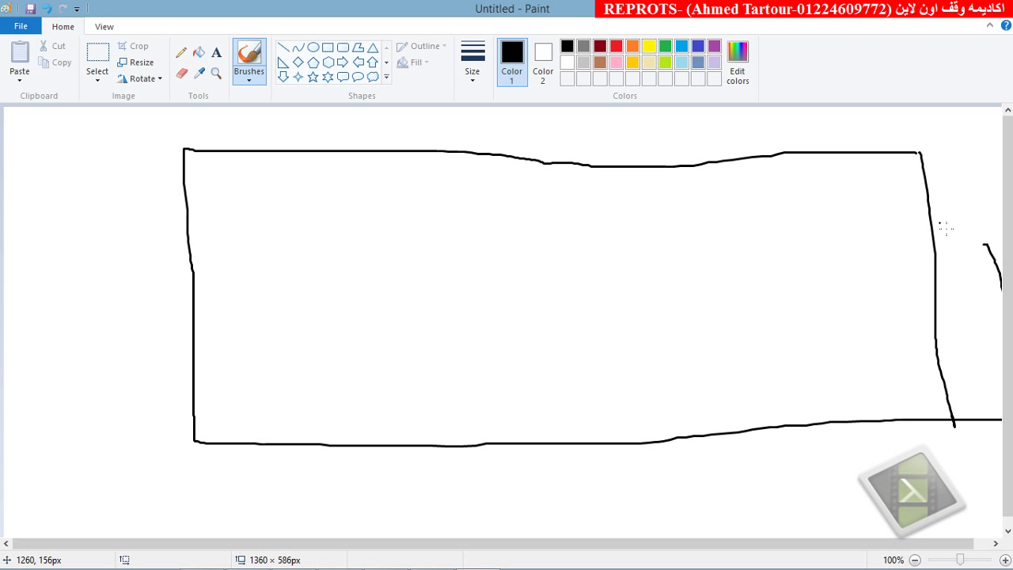
pyautogui.moveTo(951, 193)
pyautogui.mouseDown()
pyautogui.moveTo(914, 196)
pyautogui.moveTo(911, 232)
pyautogui.moveTo(936, 266)
pyautogui.mouseUp()
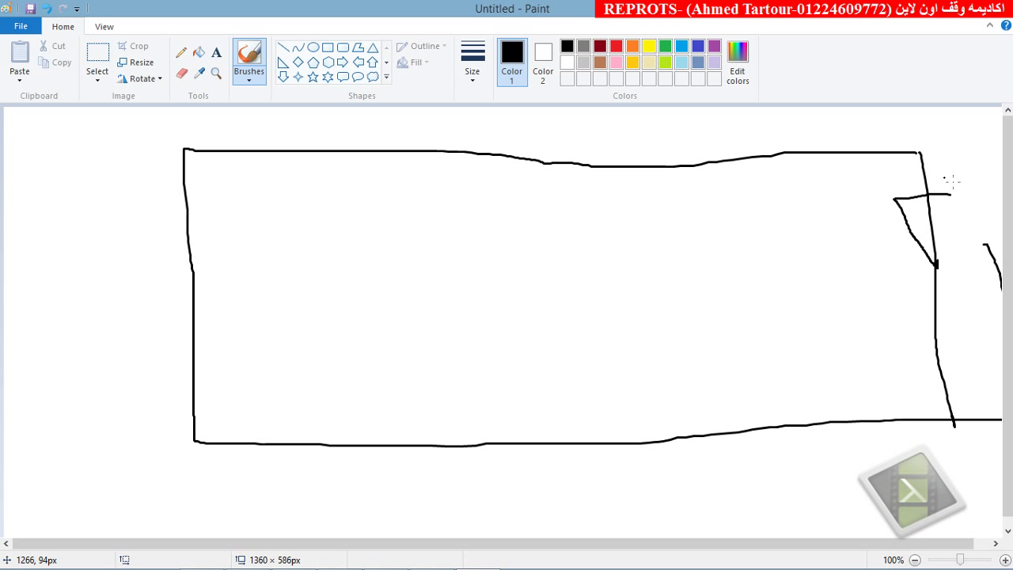
pyautogui.moveTo(950, 195); pyautogui.dragTo(939, 270)
pyautogui.moveTo(58, 421); pyautogui.dragTo(71, 420)
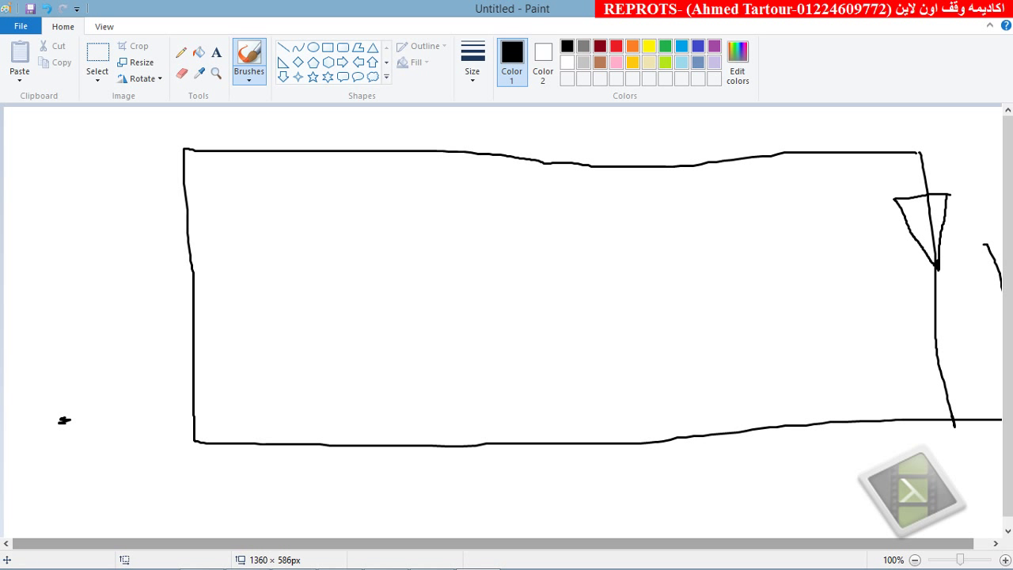
pyautogui.moveTo(930, 249)
pyautogui.mouseDown()
pyautogui.moveTo(497, 228)
pyautogui.moveTo(264, 229)
pyautogui.moveTo(221, 246)
pyautogui.moveTo(184, 342)
pyautogui.moveTo(198, 423)
pyautogui.moveTo(627, 421)
pyautogui.moveTo(948, 396)
pyautogui.moveTo(932, 259)
pyautogui.moveTo(937, 267)
pyautogui.mouseUp()
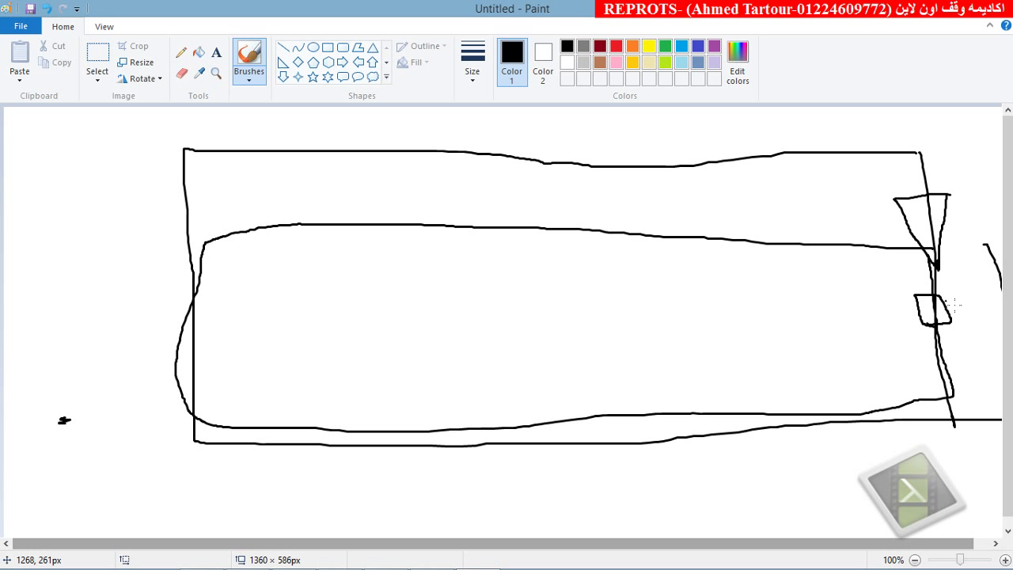
pyautogui.hotkey('ctrl', 'z')
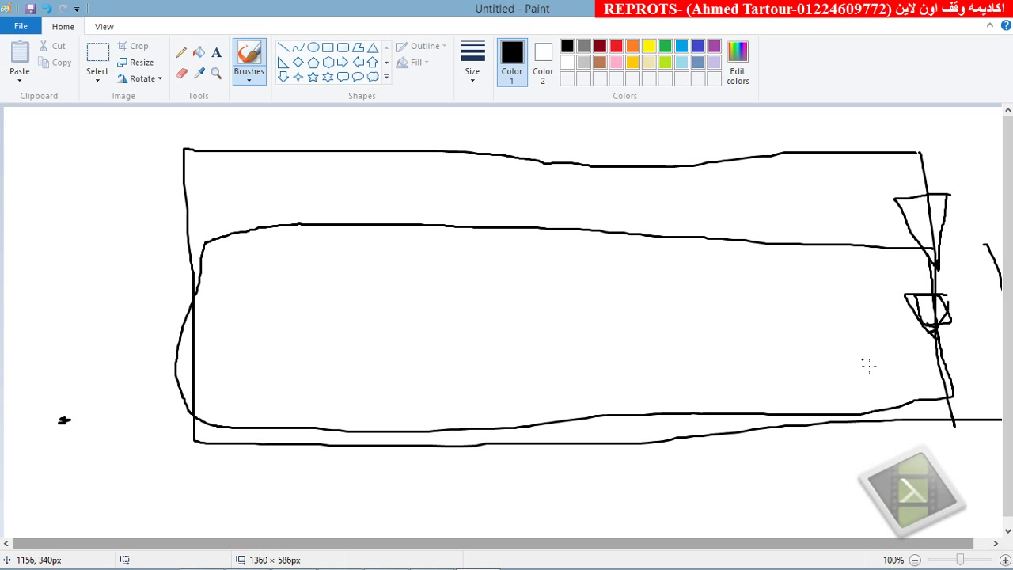
# Step: Draw rough field marks in the outer frame's upper band and a row of short dashes inside the inner frame
pyautogui.moveTo(836, 190)
pyautogui.mouseDown()
pyautogui.moveTo(722, 198)
pyautogui.moveTo(802, 202)
pyautogui.mouseUp()
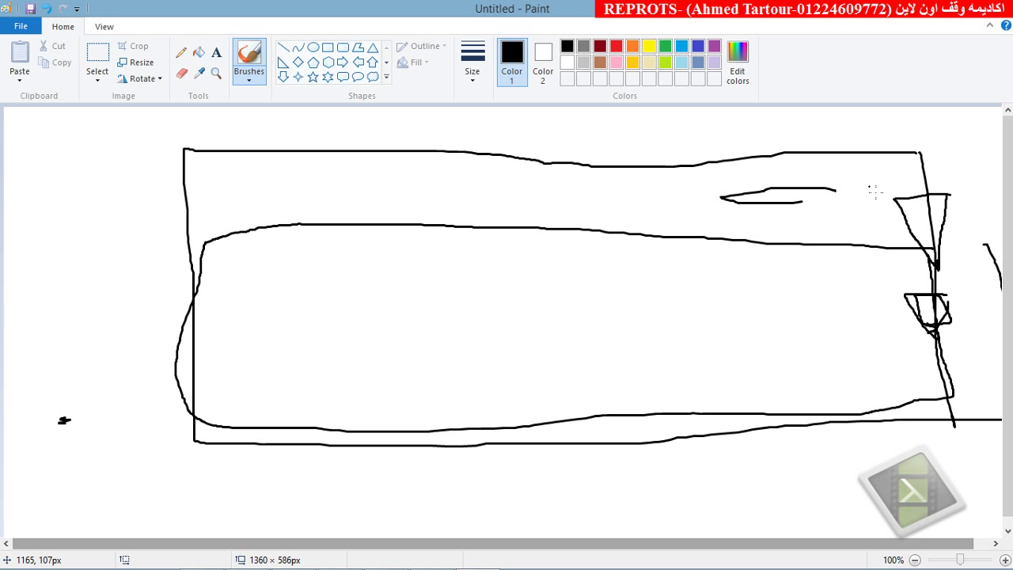
pyautogui.moveTo(867, 198); pyautogui.dragTo(826, 196)
pyautogui.moveTo(632, 183)
pyautogui.mouseDown()
pyautogui.moveTo(606, 190)
pyautogui.moveTo(622, 205)
pyautogui.mouseUp()
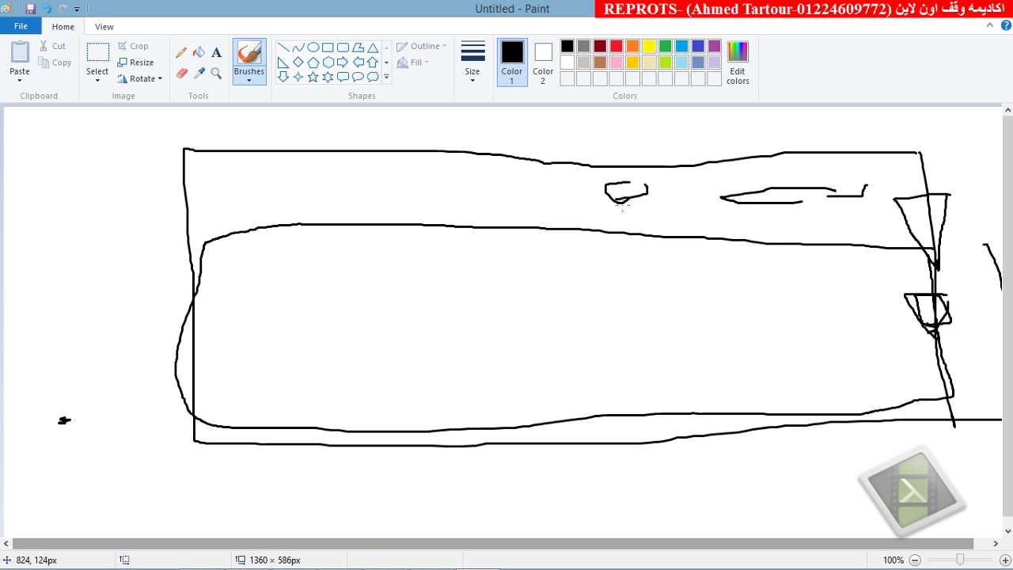
pyautogui.moveTo(835, 270); pyautogui.dragTo(753, 270)
pyautogui.moveTo(701, 270); pyautogui.dragTo(685, 270)
pyautogui.moveTo(614, 269); pyautogui.dragTo(586, 269)
pyautogui.moveTo(547, 269); pyautogui.dragTo(492, 269)
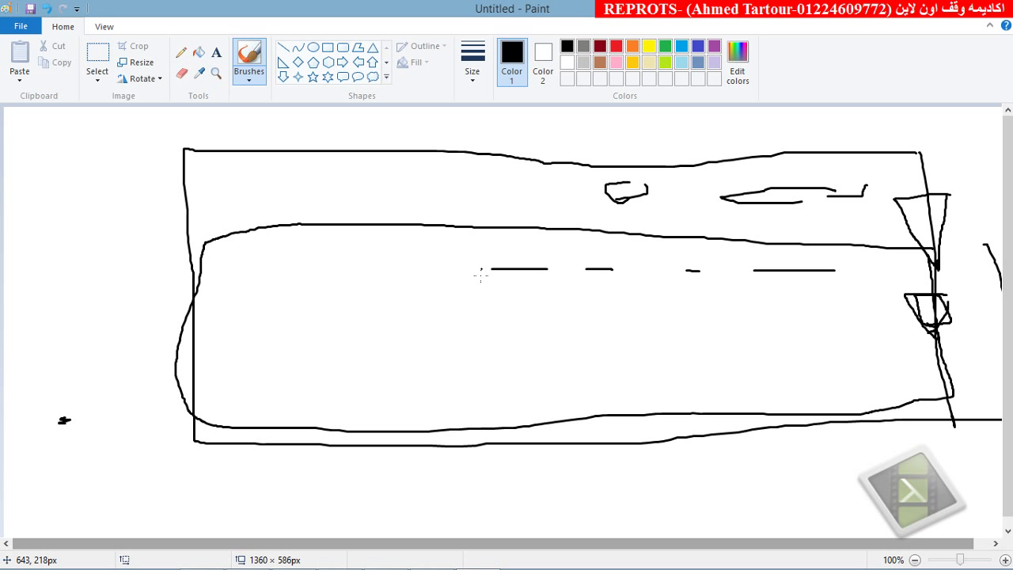
pyautogui.moveTo(384, 270); pyautogui.dragTo(366, 269)
pyautogui.click(343, 269)
# Step: Switch back to Reports Builder, review the data model's G_ID and G_ID1 groups, and reopen the paper layout
pyautogui.click(972, 8)
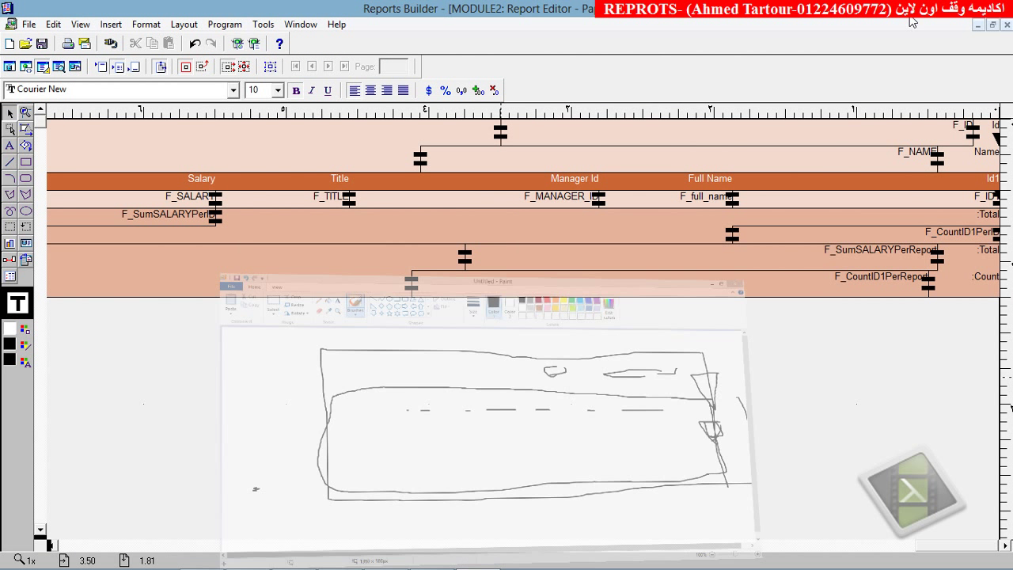
pyautogui.click(10, 66)
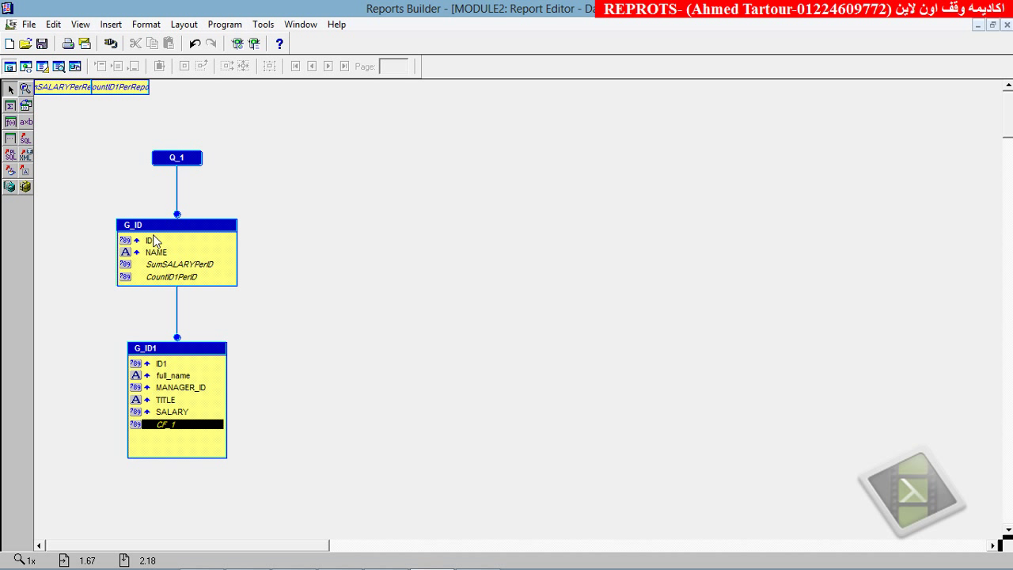
pyautogui.click(42, 66)
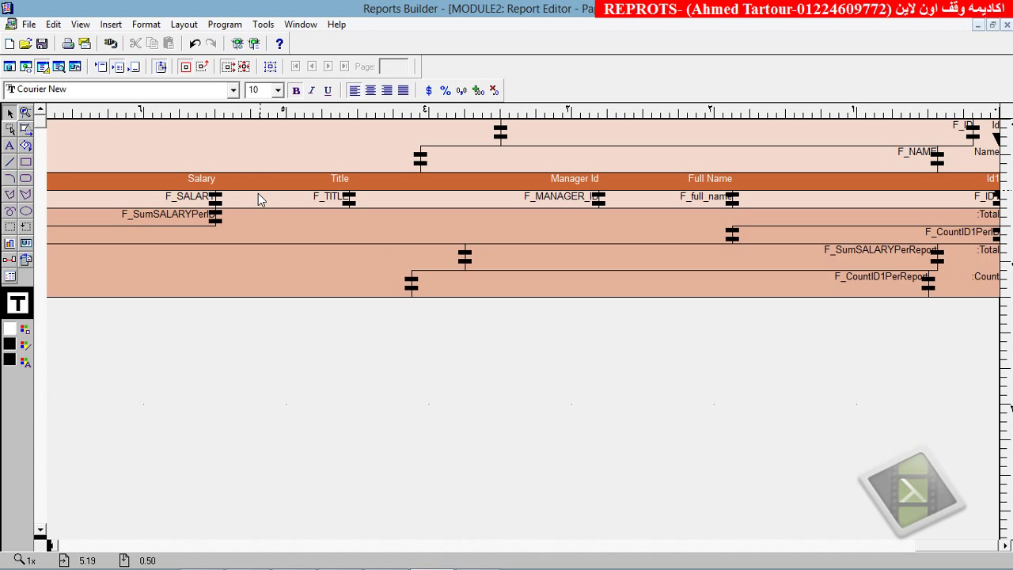
# Step: Try moving the F_SALARY field well below its row, and move it back up in line with F_TITLE
pyautogui.click(162, 199)
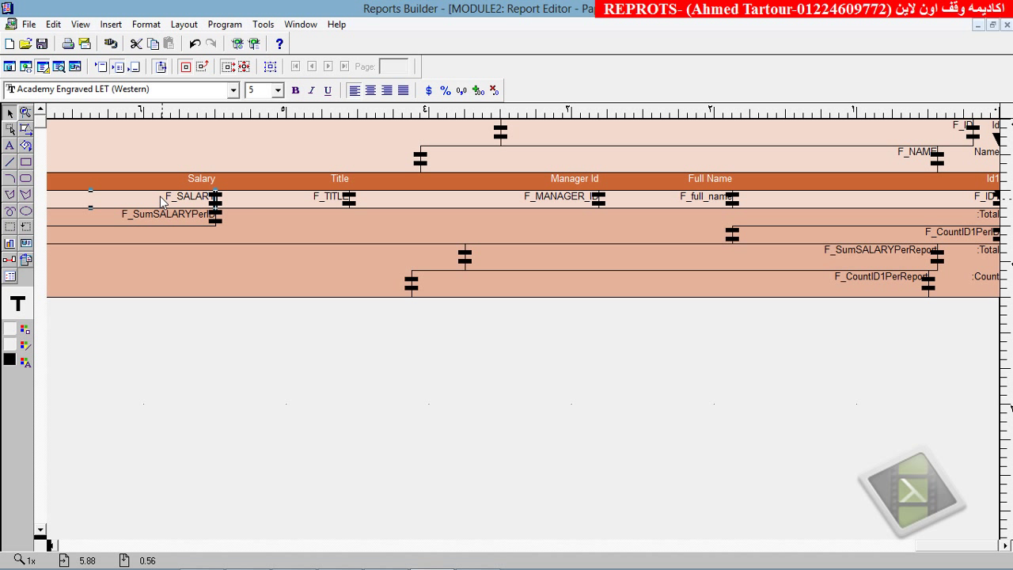
pyautogui.press('Down')
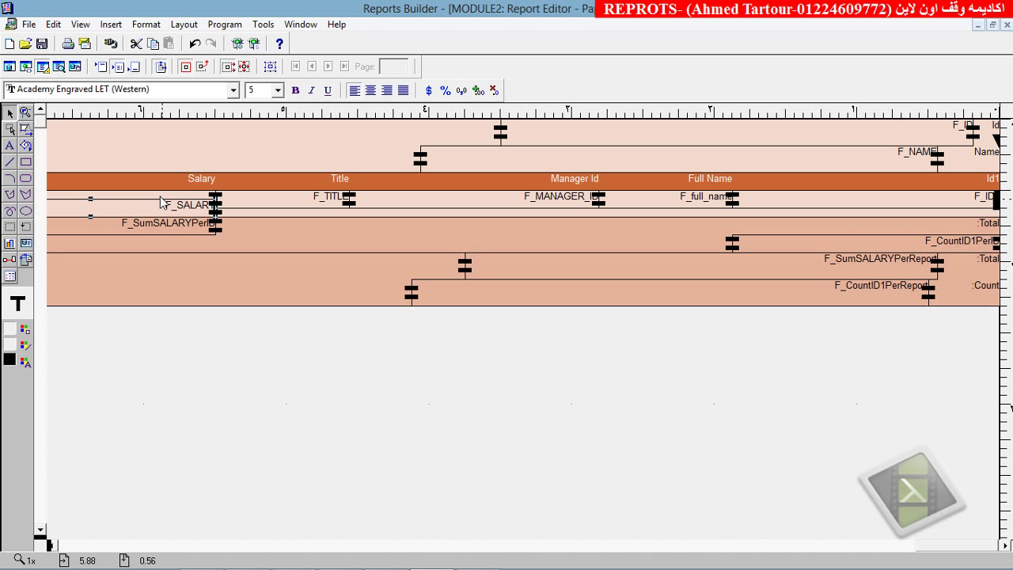
pyautogui.press('Down')
pyautogui.press('Down')
pyautogui.press('Down')
pyautogui.press('Down')
pyautogui.press('Down')
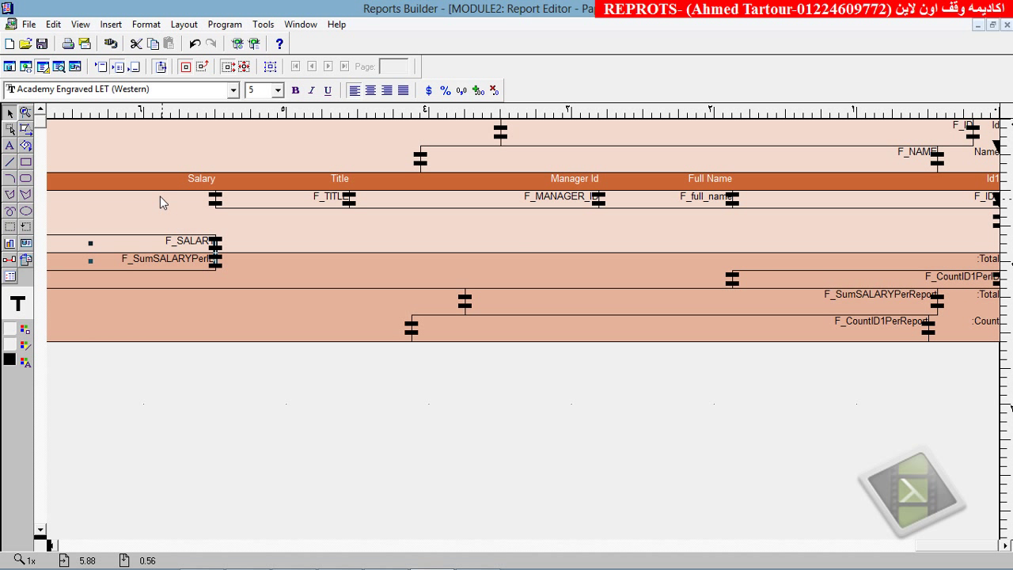
pyautogui.press('Down')
pyautogui.press('Down')
pyautogui.press('Down')
pyautogui.press('Down')
pyautogui.press('Down')
pyautogui.press('Down')
pyautogui.press('Down')
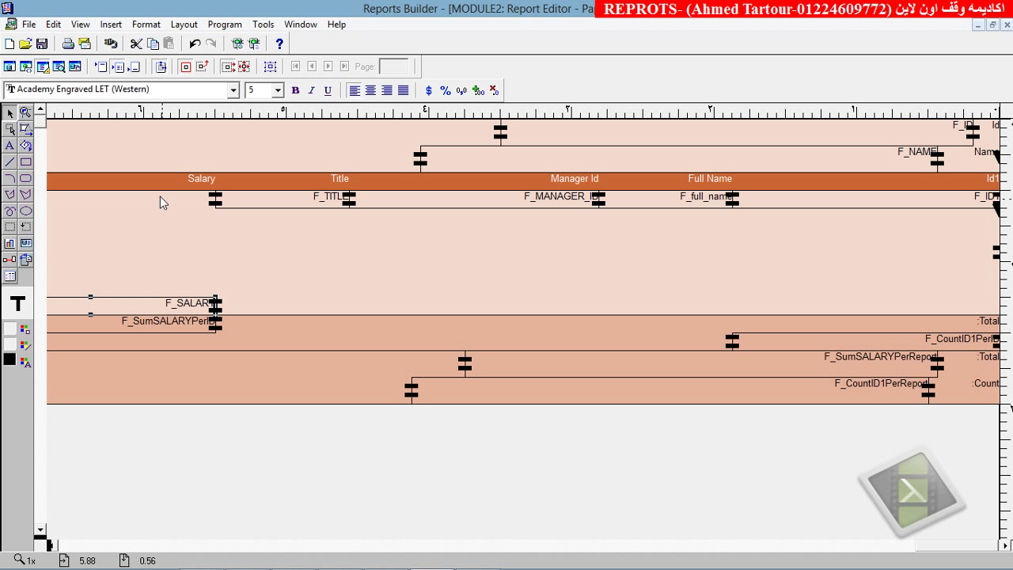
pyautogui.press('Up')
pyautogui.press('Up')
pyautogui.press('Up')
pyautogui.press('Up')
pyautogui.press('Up')
pyautogui.press('Up')
pyautogui.press('Up')
pyautogui.press('Up')
pyautogui.press('Up')
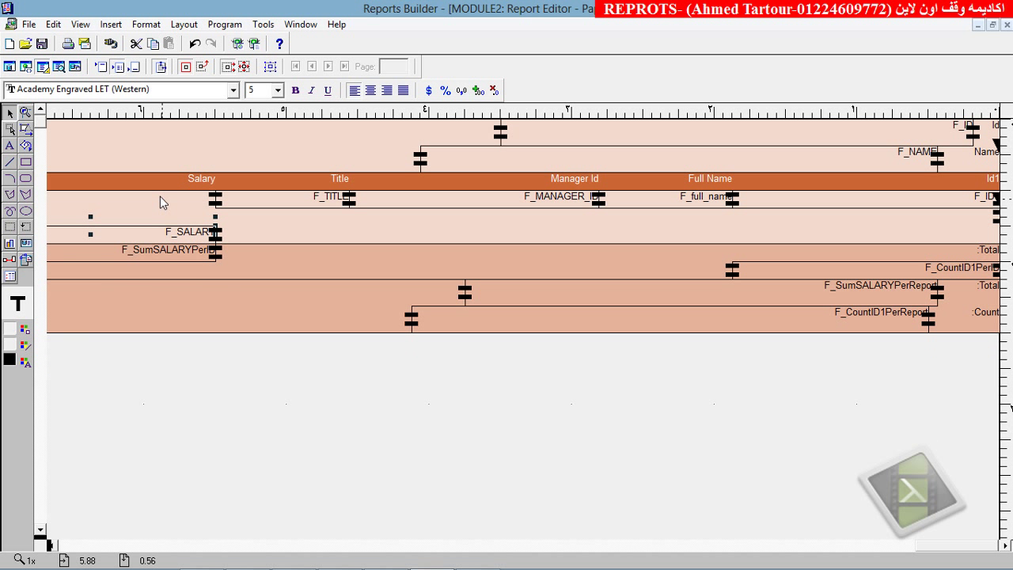
pyautogui.press('Up')
pyautogui.press('Up')
pyautogui.press('Up')
pyautogui.press('Up')
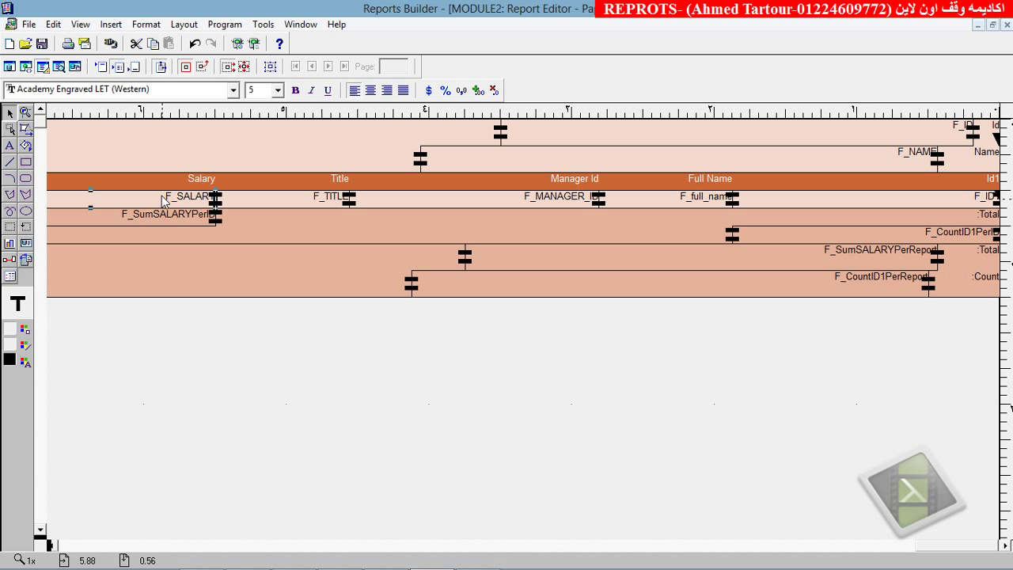
# Step: Move the F_SALARY field left until its enclosing frames extend past the page margin line
pyautogui.click(51, 545)
pyautogui.click(51, 544)
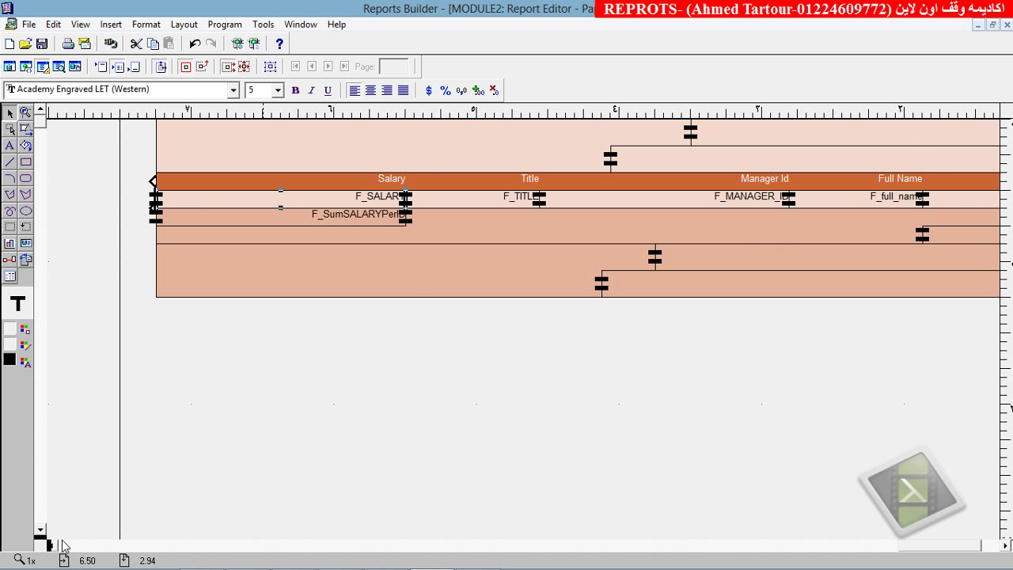
pyautogui.press('Left')
pyautogui.press('Left')
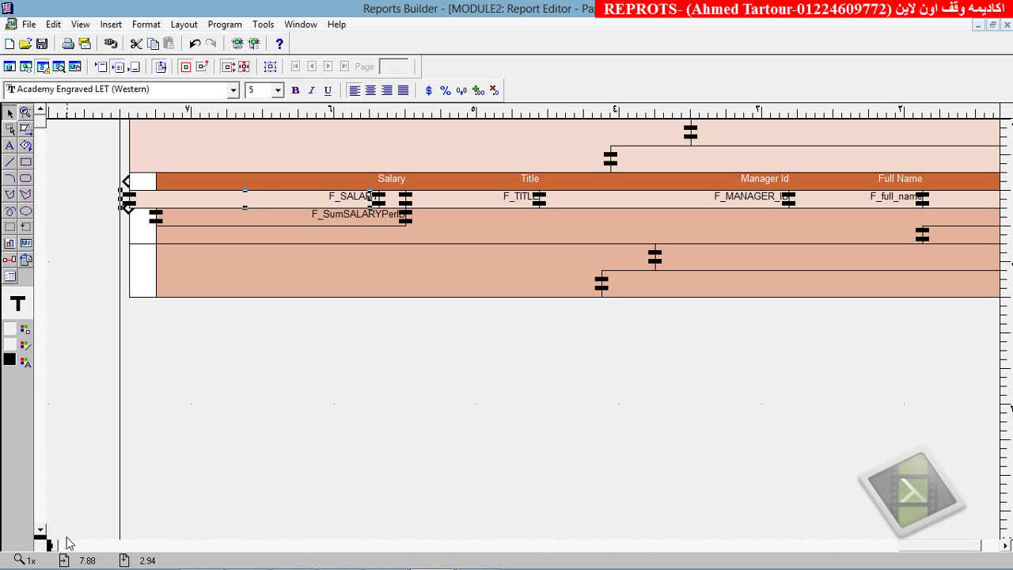
pyautogui.press('Left')
pyautogui.press('Left')
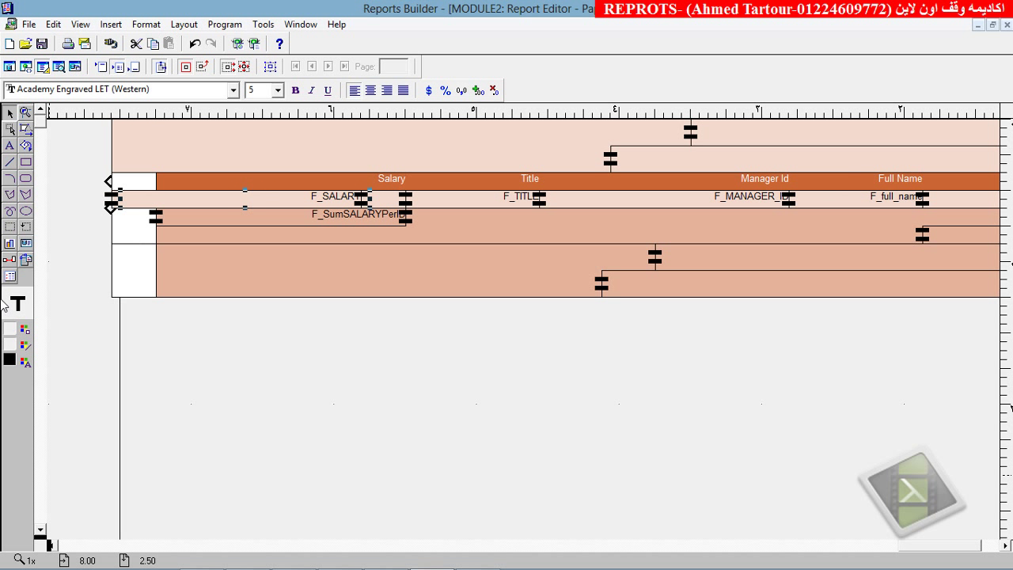
# Step: Move the F_SALARY field right, back under the Salary heading, so its enclosing frames shrink to the page margin
pyautogui.press('Right')
pyautogui.press('Right')
pyautogui.press('Right')
pyautogui.press('Right')
pyautogui.press('Right')
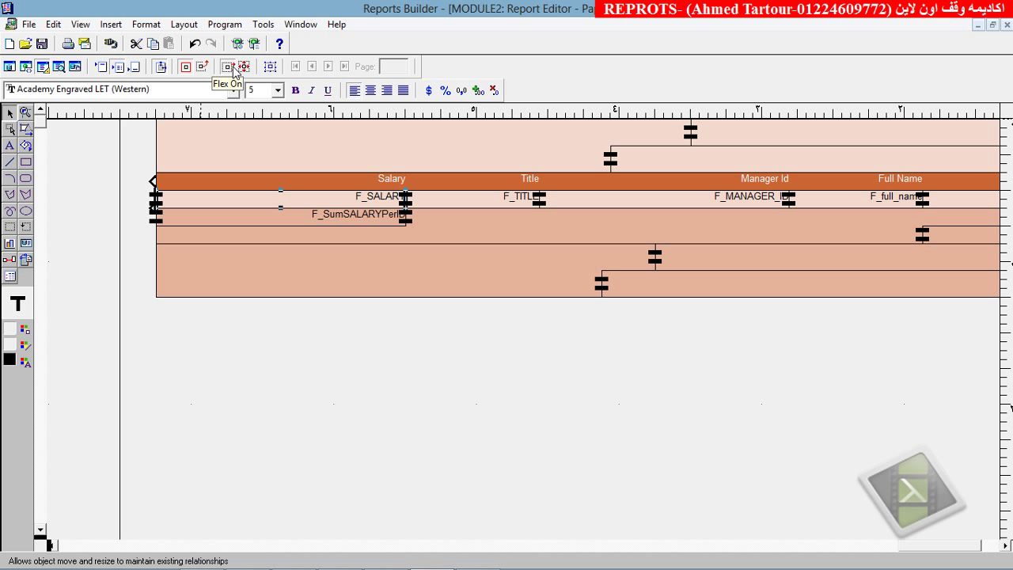
# Step: Try nudging the F_SALARY field down and up, and slightly right with flex mode off
pyautogui.press('Down')
pyautogui.press('Up')
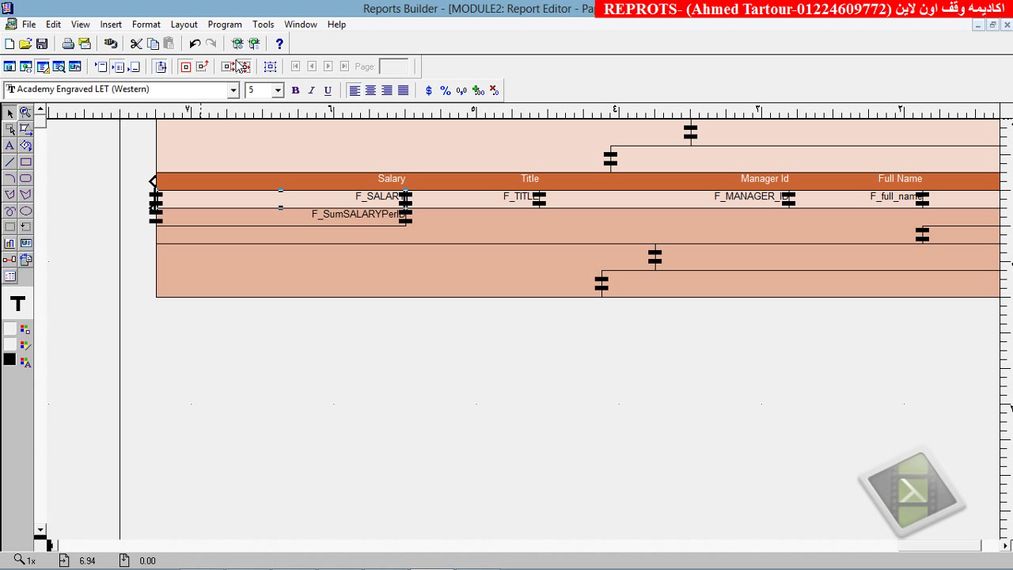
pyautogui.press('Right')
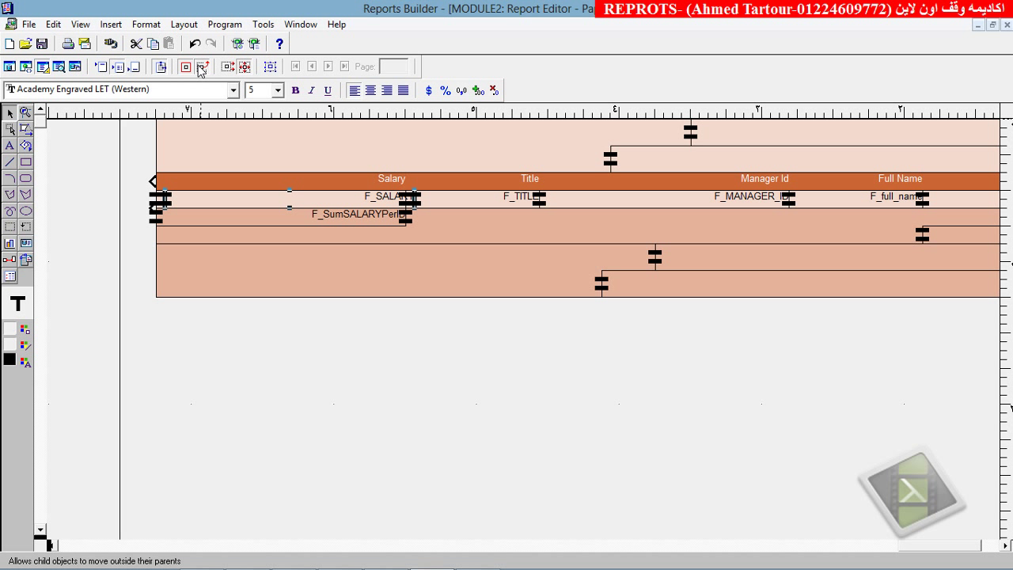
# Step: Turn confine mode off, try moving F_SALARY down over the F_SumSALARYPerID row, and return it to its original place
pyautogui.click(203, 69)
pyautogui.press('Down')
pyautogui.press('Down')
pyautogui.press('Down')
pyautogui.press('Down')
pyautogui.press('Down')
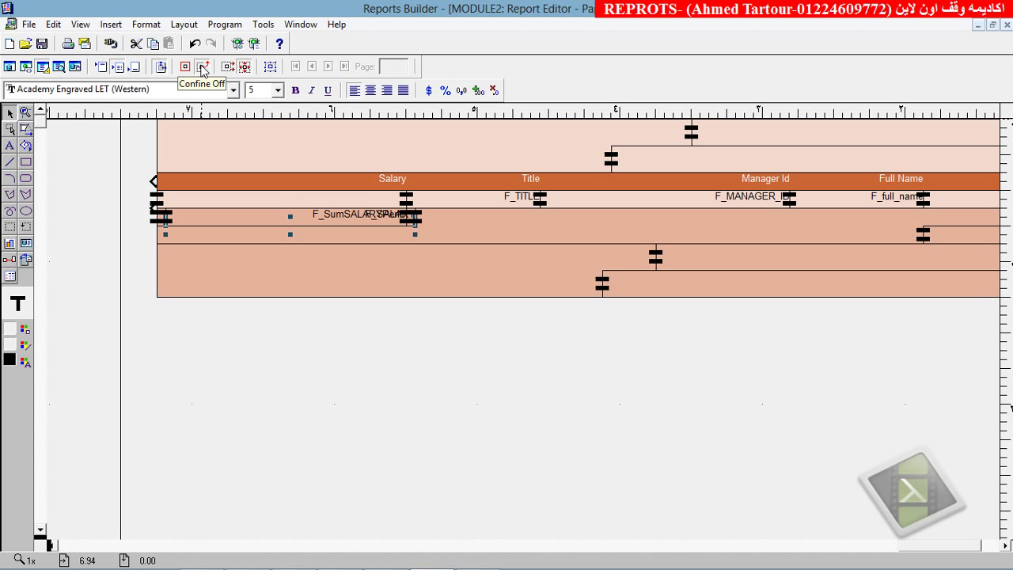
pyautogui.press('Up')
pyautogui.press('Up')
pyautogui.press('Up')
pyautogui.press('Up')
pyautogui.press('Up')
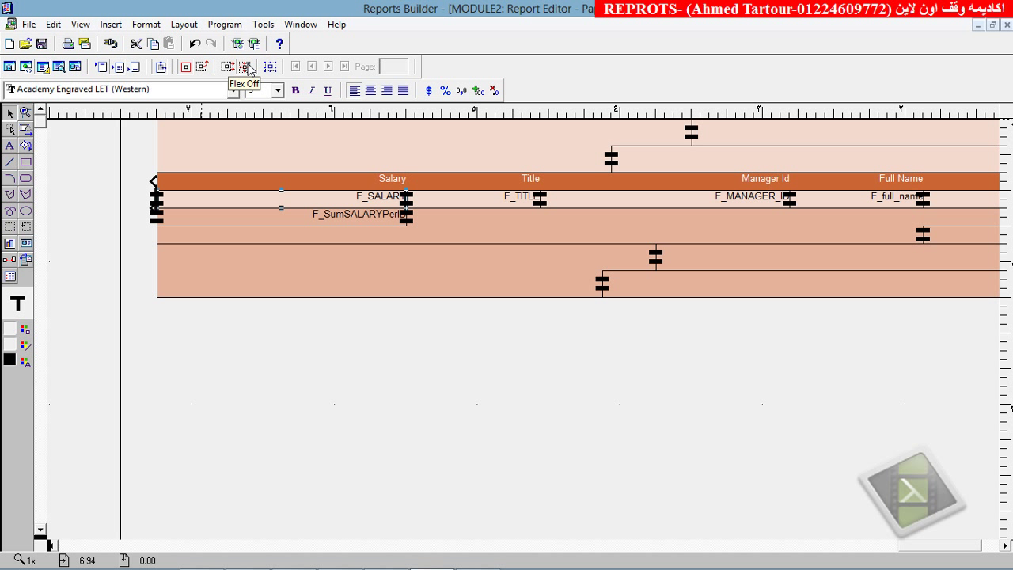
# Step: Turn confine mode off again and try moving F_SALARY half a row down and back up
pyautogui.click(201, 67)
pyautogui.press('Down')
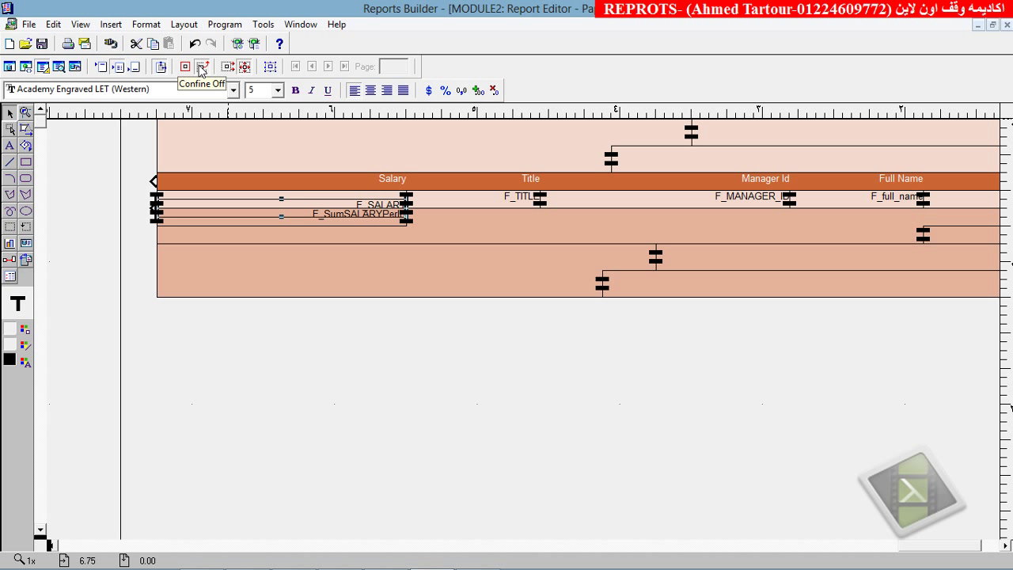
pyautogui.press('Up')
pyautogui.press('Down')
pyautogui.press('Up')
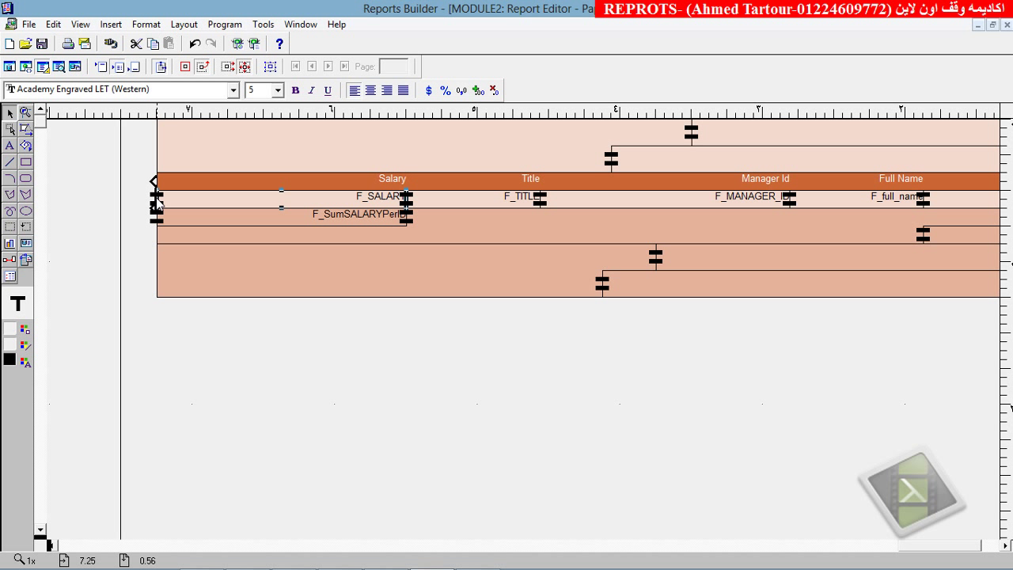
# Step: Narrow the F_SALARY field and the Salary heading to half width, about 0.88, freeing space for another column
pyautogui.moveTo(159, 204); pyautogui.dragTo(280, 202)
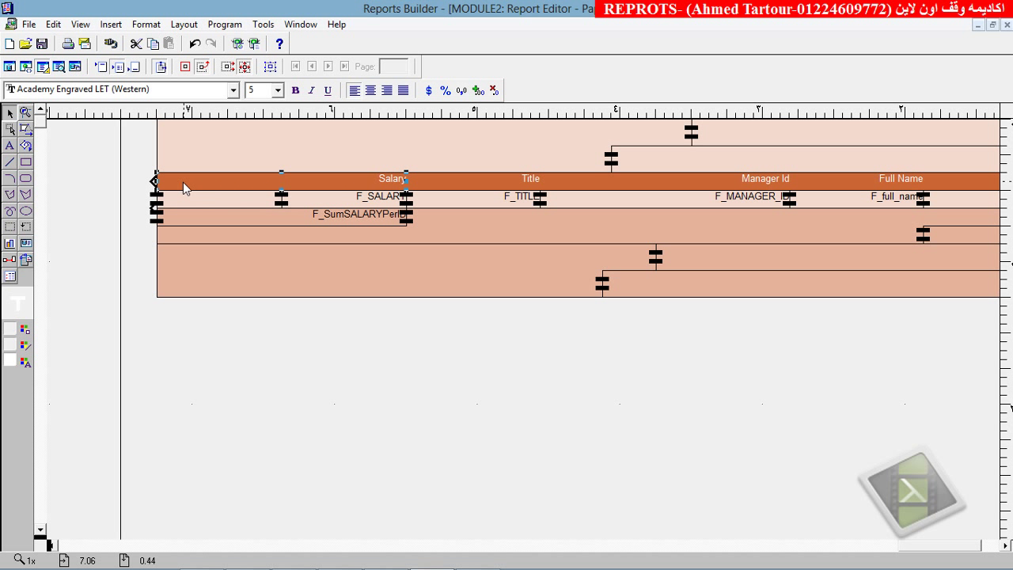
pyautogui.moveTo(159, 182); pyautogui.dragTo(281, 187)
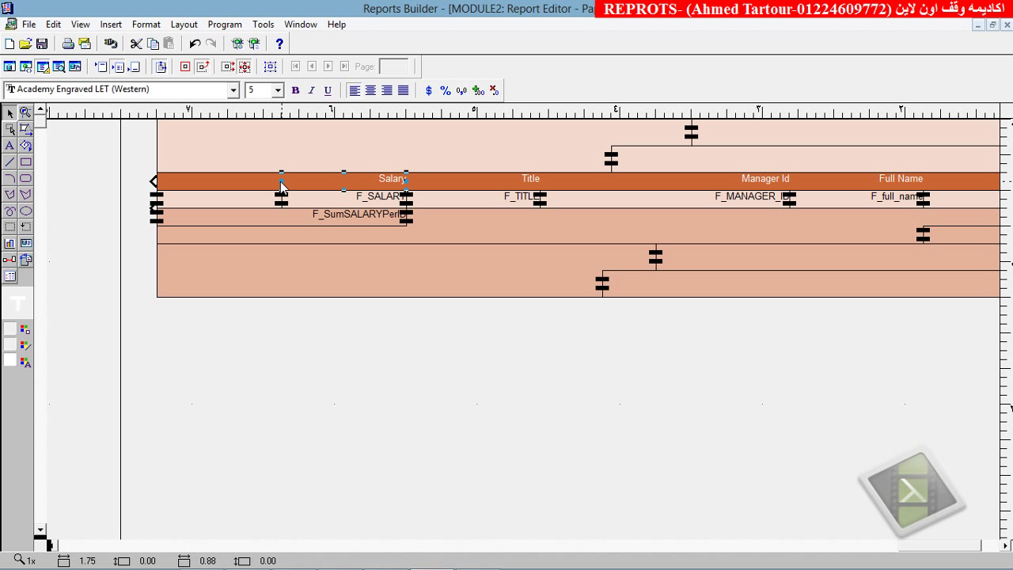
pyautogui.click(277, 351)
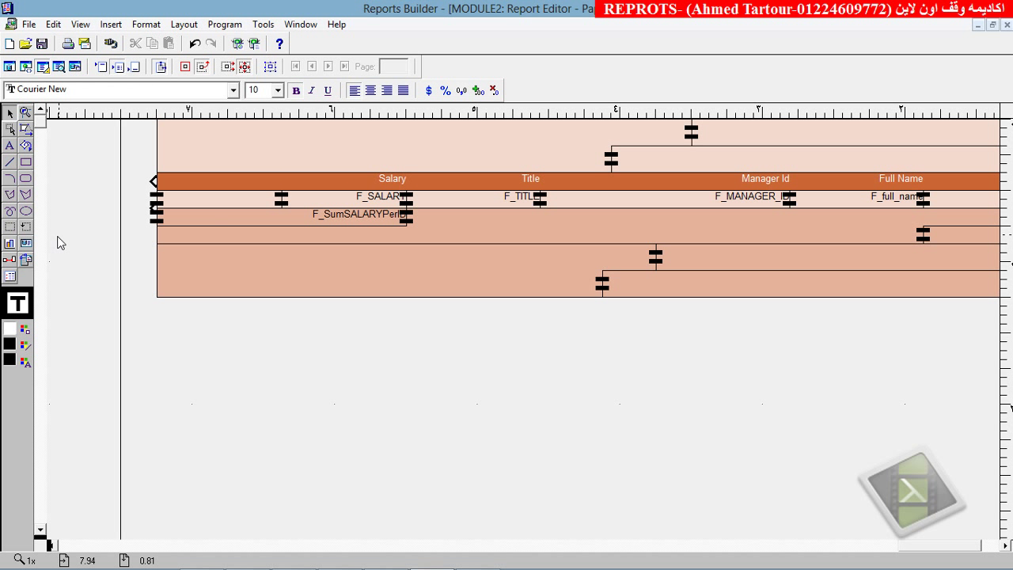
# Step: Add a text label reading "المرتب السنوي" in the header row's free space beside Salary
pyautogui.click(10, 147)
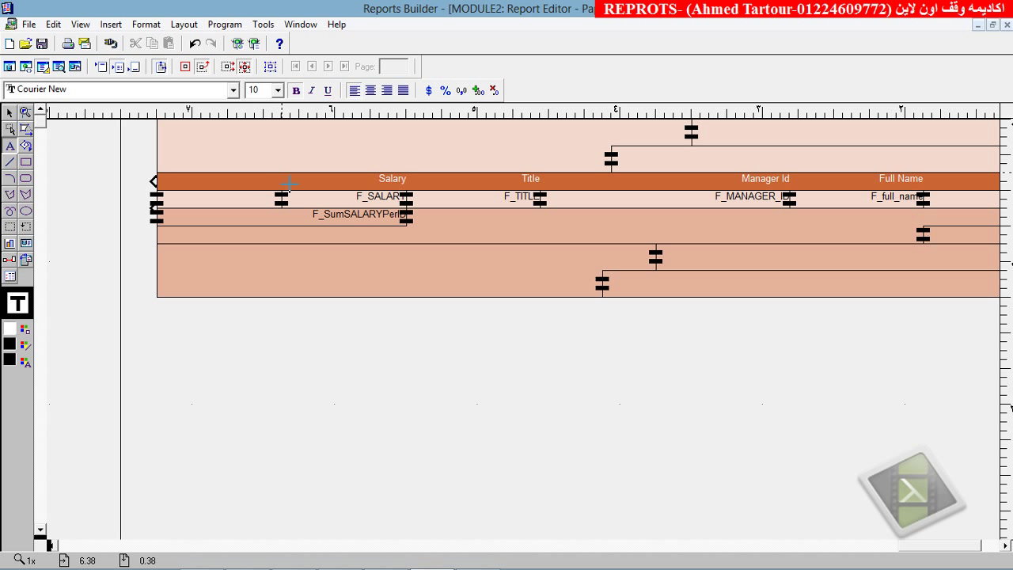
pyautogui.moveTo(289, 182); pyautogui.dragTo(169, 198)
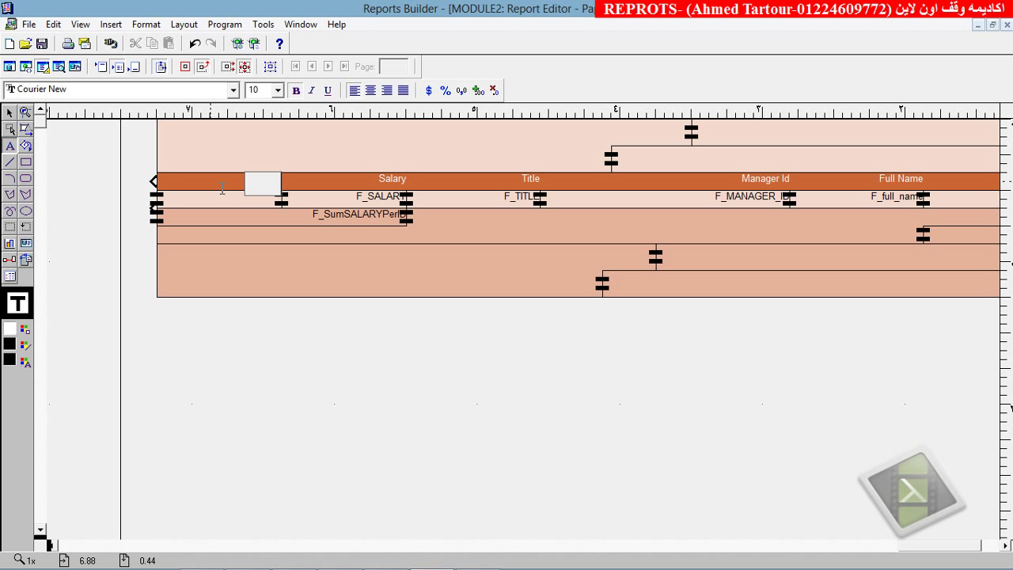
pyautogui.write('المرتب السنوي')
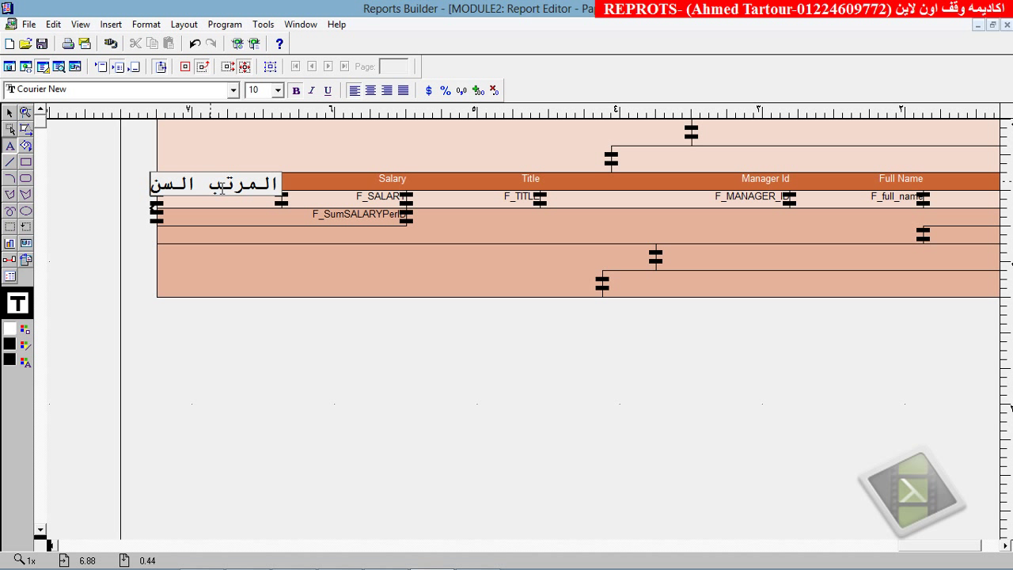
pyautogui.click(269, 364)
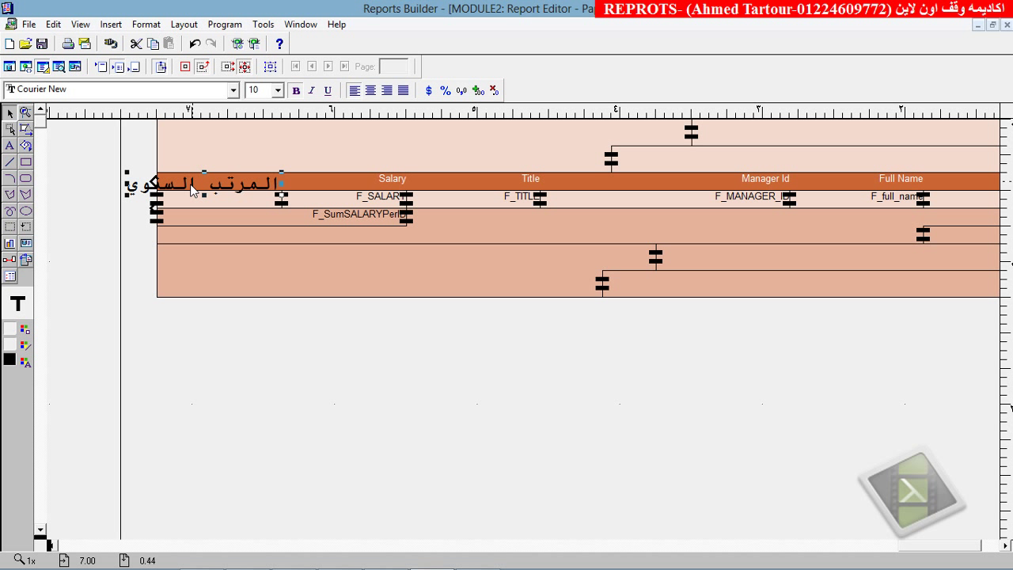
# Step: Set the "المرتب السنوي" label's font size to 8 and narrow the label to the edge of the header row
pyautogui.click(277, 90)
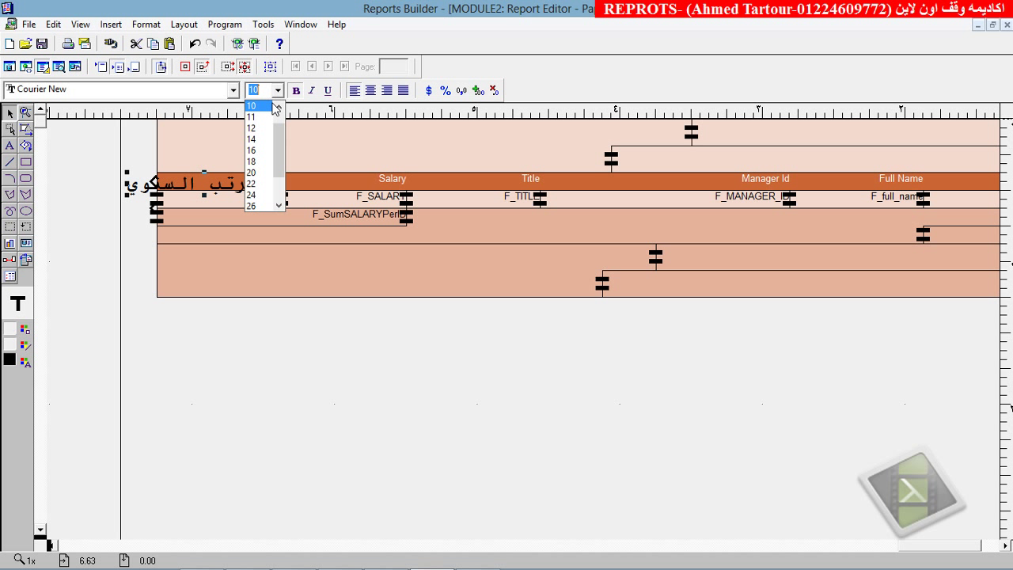
pyautogui.click(278, 106)
pyautogui.click(279, 106)
pyautogui.click(253, 106)
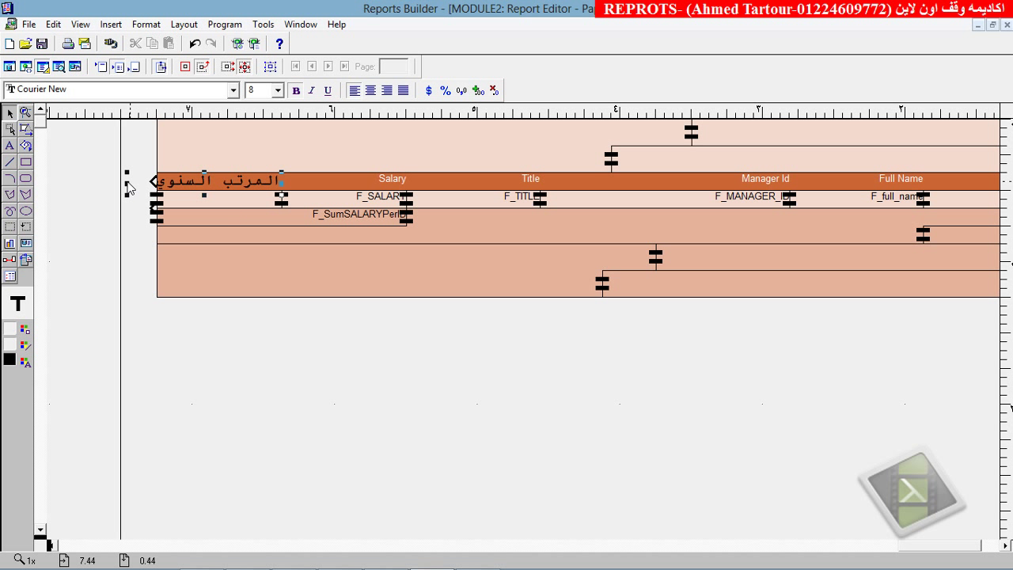
pyautogui.moveTo(126, 189); pyautogui.dragTo(156, 194)
pyautogui.doubleClick(230, 190)
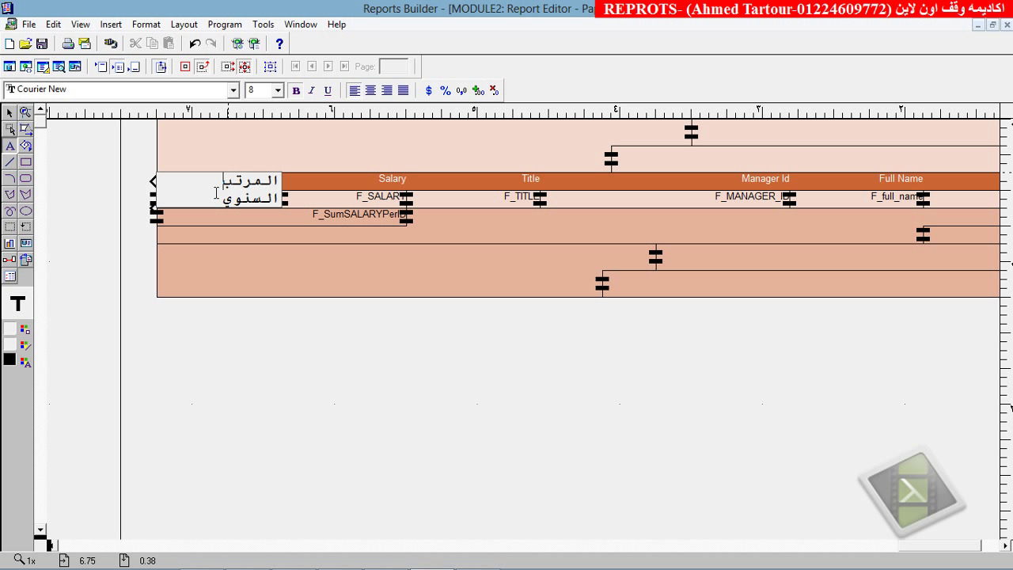
pyautogui.click(229, 158)
pyautogui.click(278, 90)
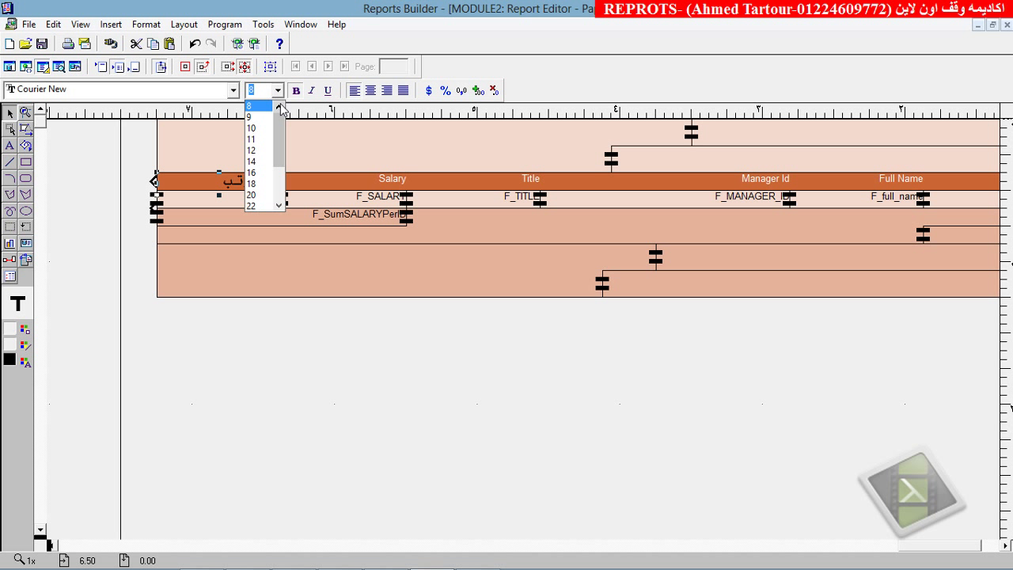
pyautogui.click(295, 92)
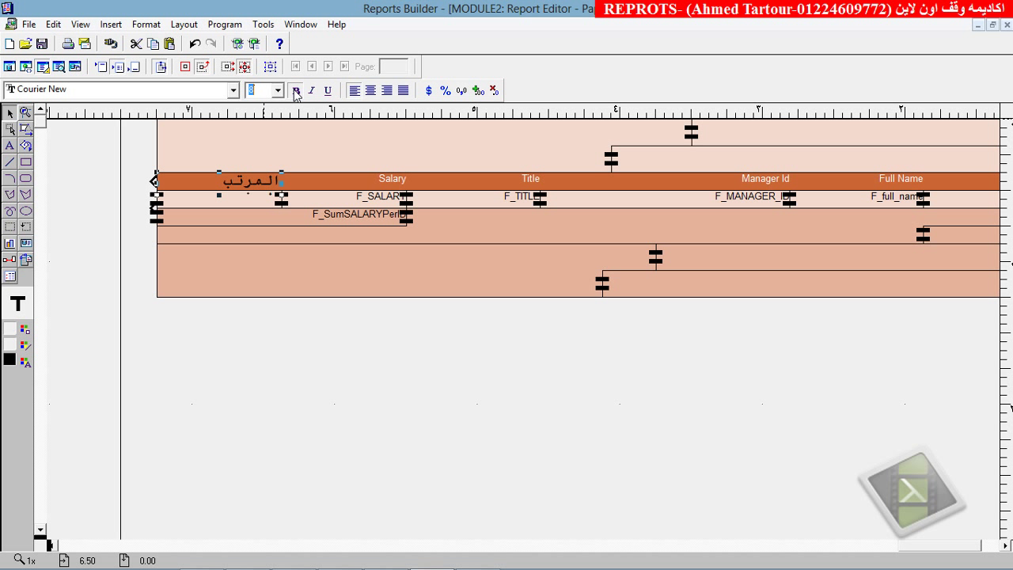
pyautogui.click(296, 92)
pyautogui.click(246, 188)
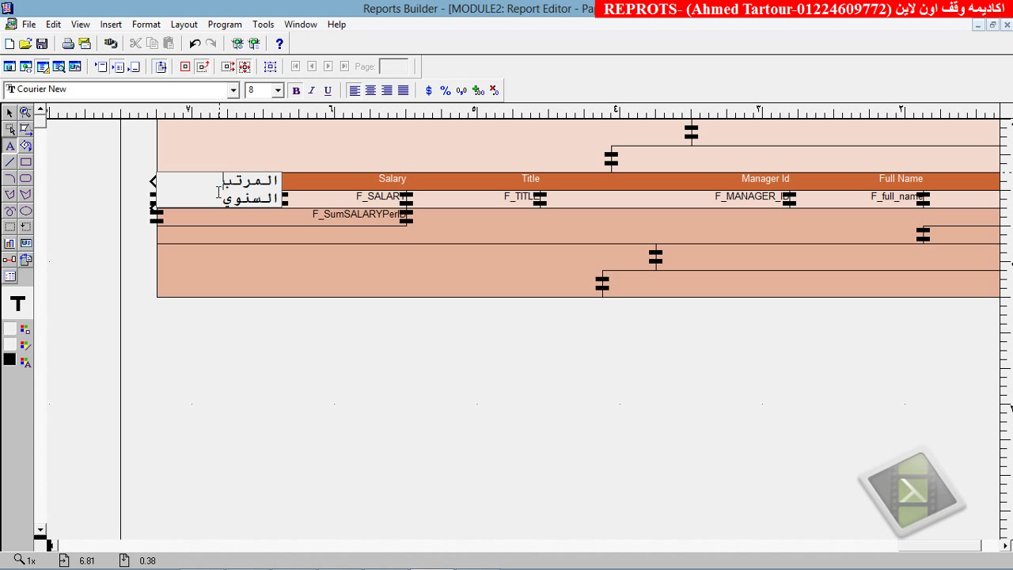
pyautogui.write('ش')
pyautogui.press('BackSpace')
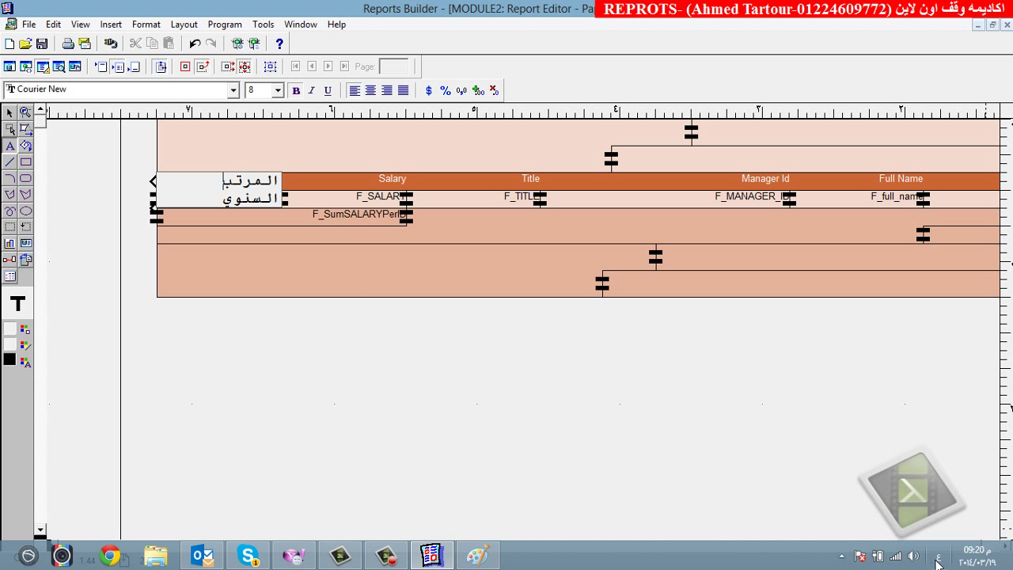
# Step: Switch the keyboard input language and format the whole "المرتب السنوي" label as size 6, bold
pyautogui.click(936, 562)
pyautogui.click(823, 399)
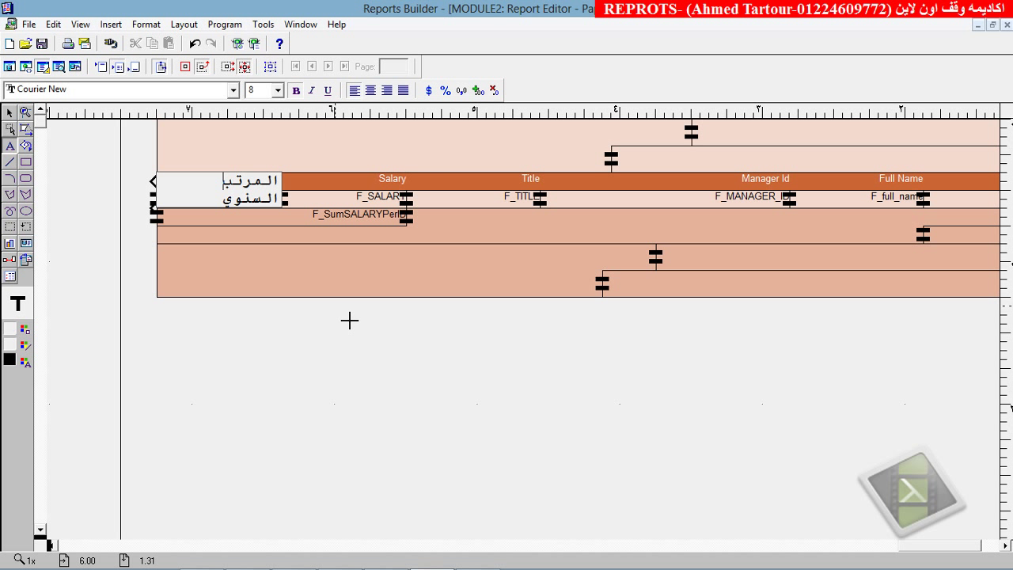
pyautogui.hotkey('ctrl', 'a')
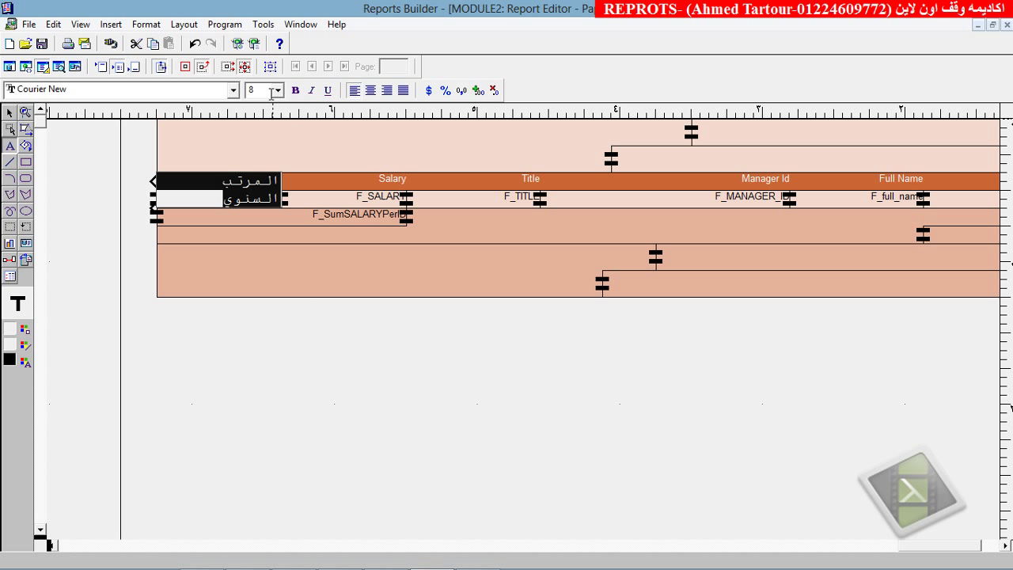
pyautogui.click(269, 93)
pyautogui.write('6')
pyautogui.press('Return')
pyautogui.hotkey('ctrl', 'z')
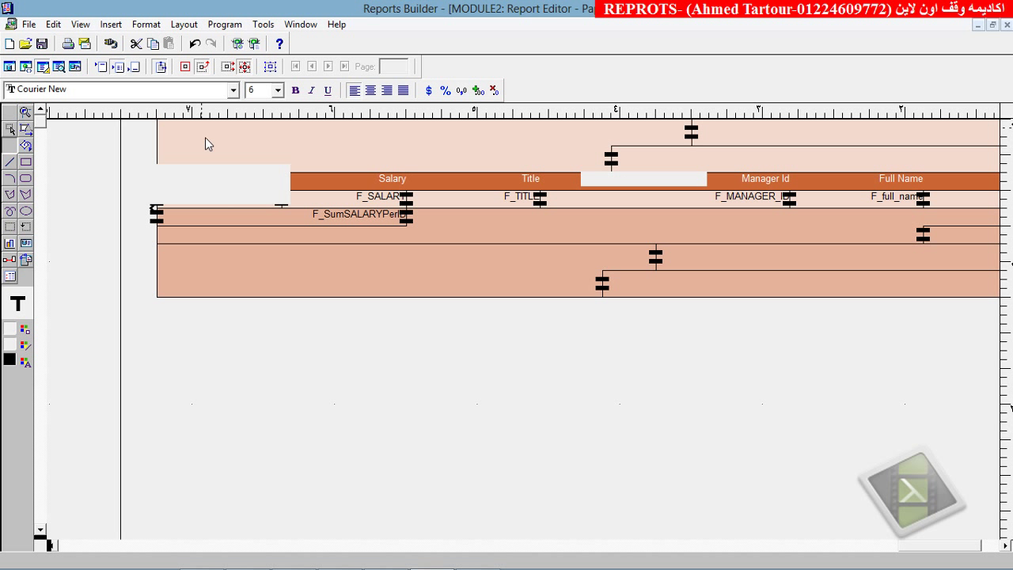
pyautogui.hotkey('ctrl', 'z')
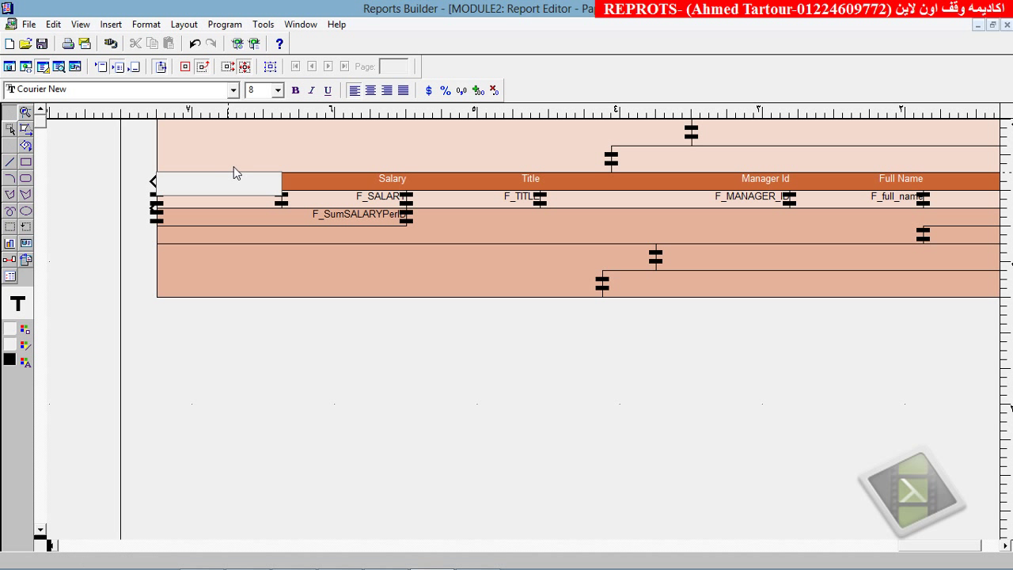
pyautogui.click(295, 89)
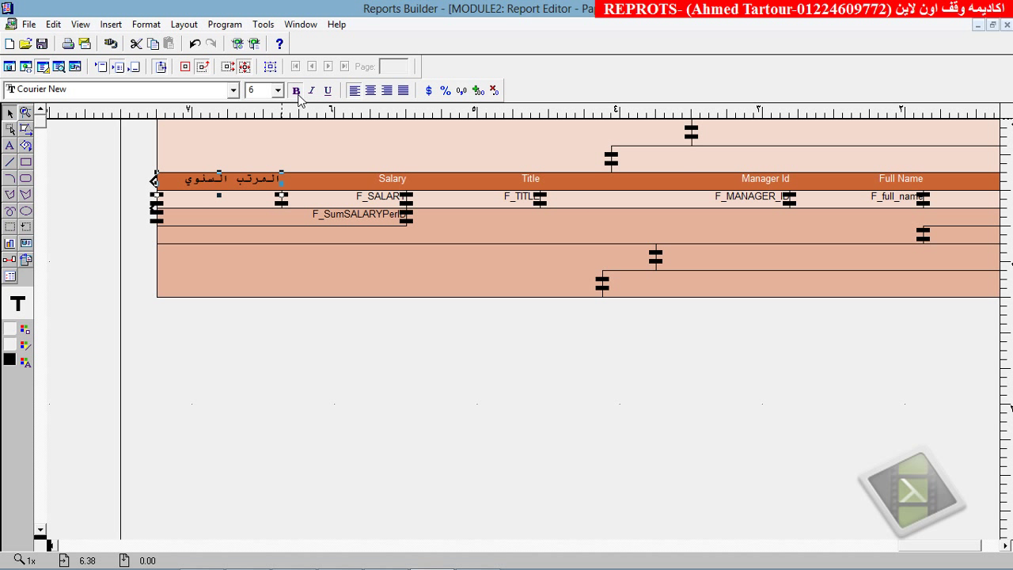
pyautogui.click(293, 139)
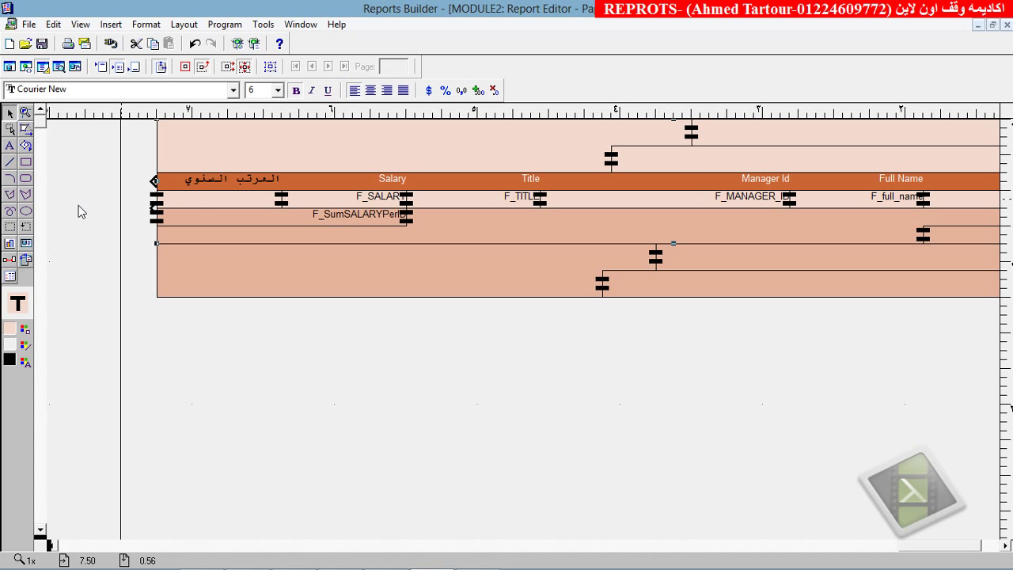
# Step: Place a field under the "المرتب السنوي" label in the F_SALARY row and set its source to CF_1
pyautogui.click(26, 245)
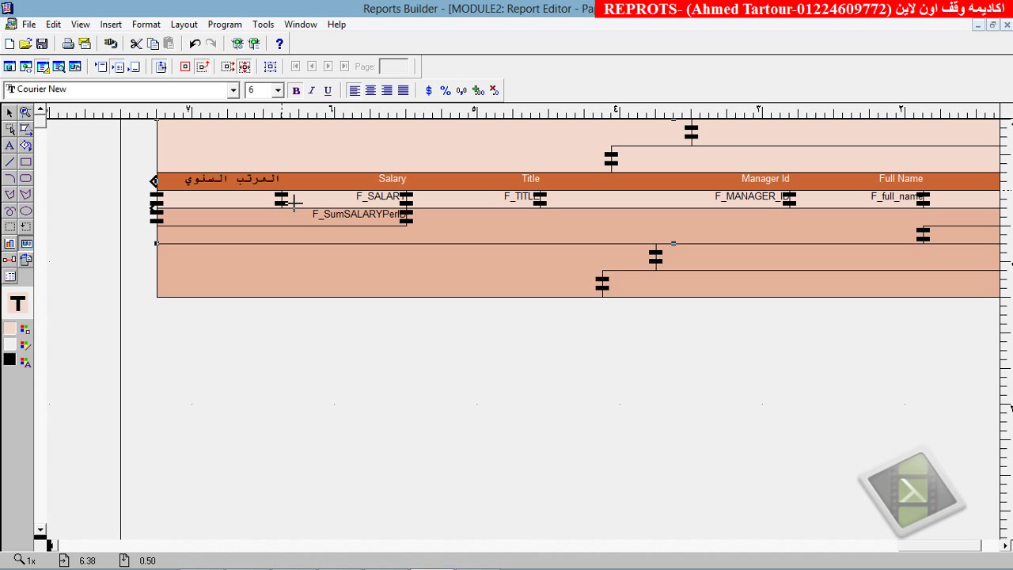
pyautogui.moveTo(293, 204); pyautogui.dragTo(159, 212)
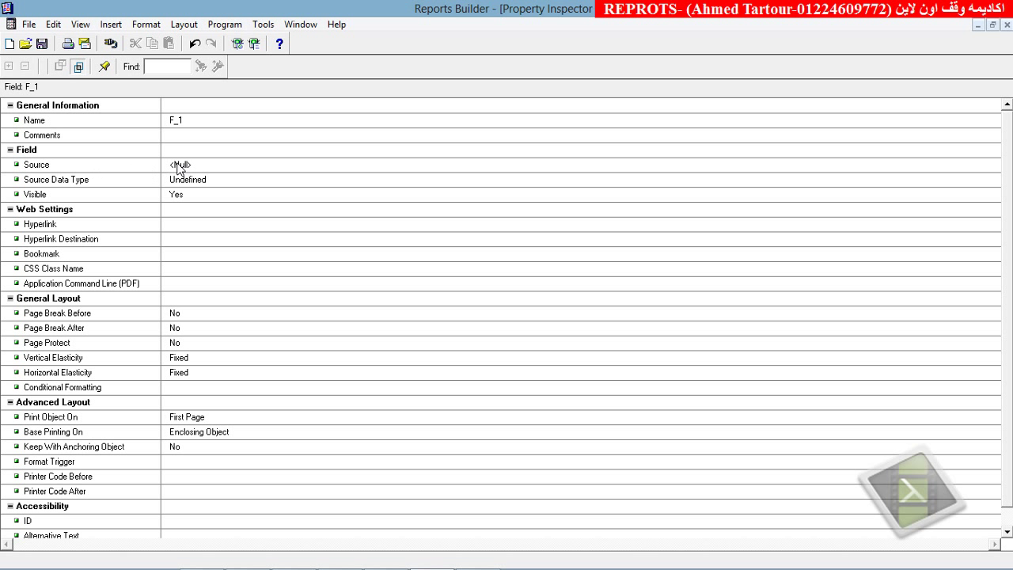
pyautogui.click(179, 167)
pyautogui.click(179, 167)
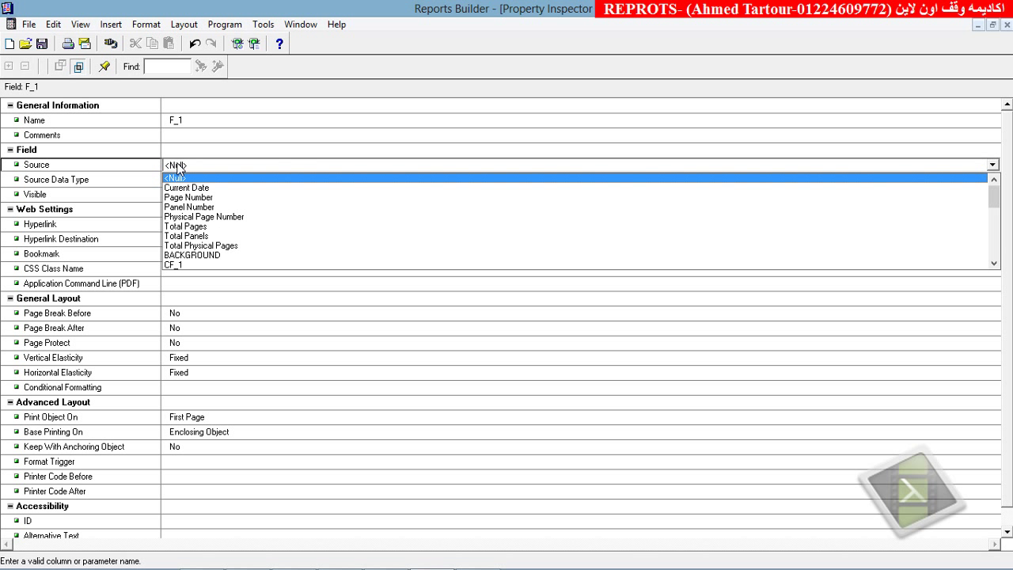
pyautogui.click(172, 265)
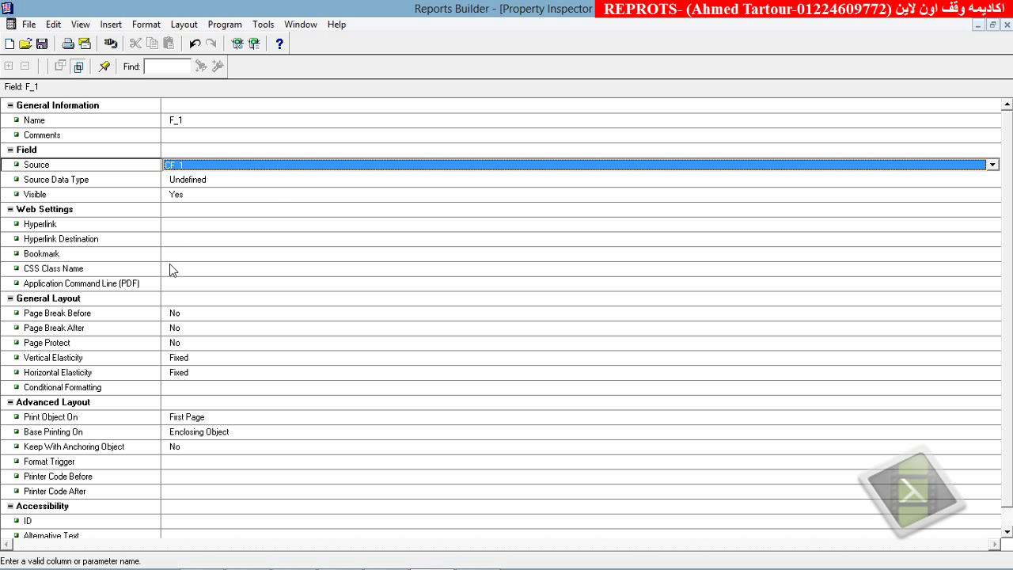
pyautogui.click(1007, 24)
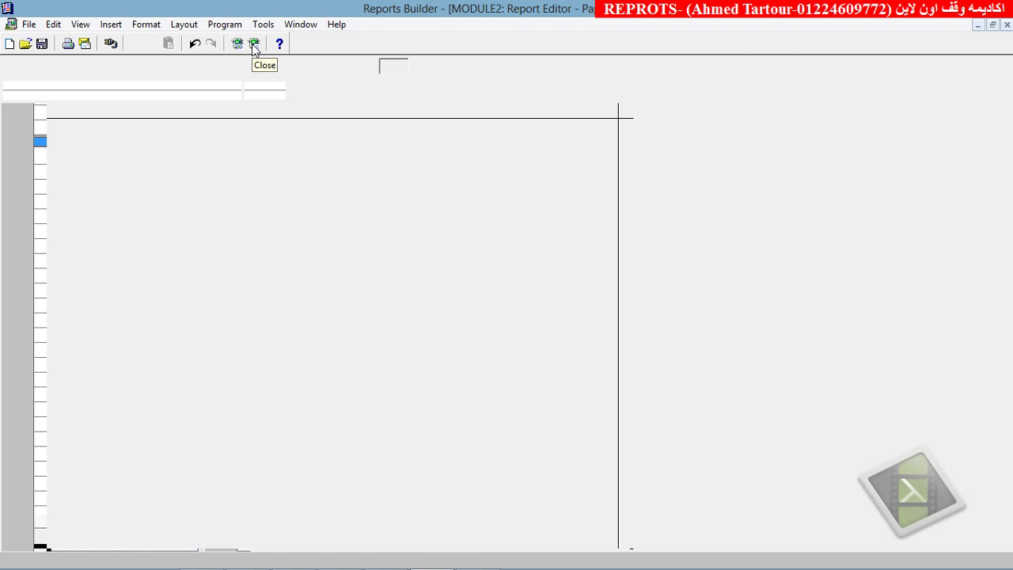
# Step: Run the report with P Dept left blank and view the annual-salary column in the paper design
pyautogui.click(254, 45)
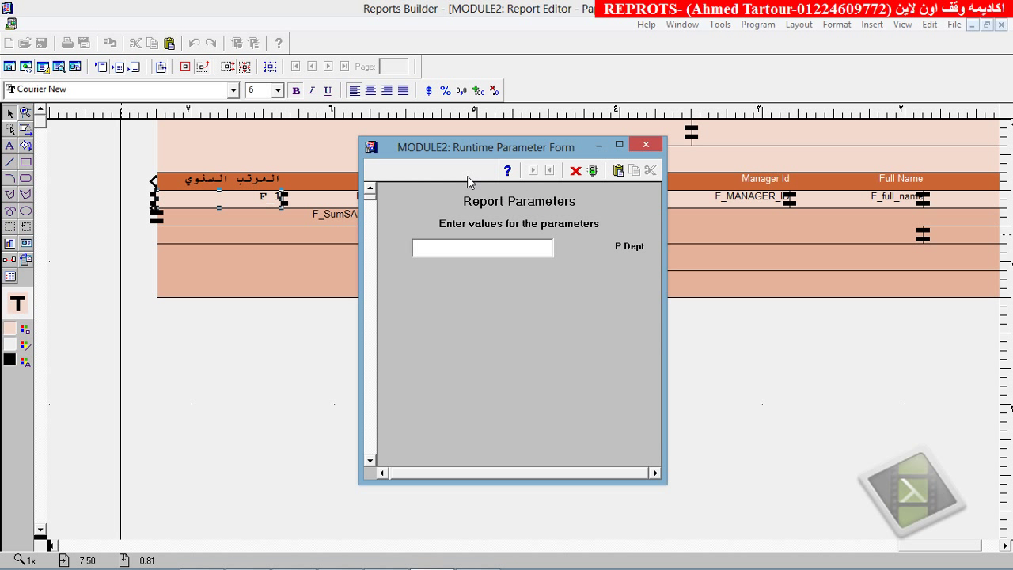
pyautogui.click(592, 170)
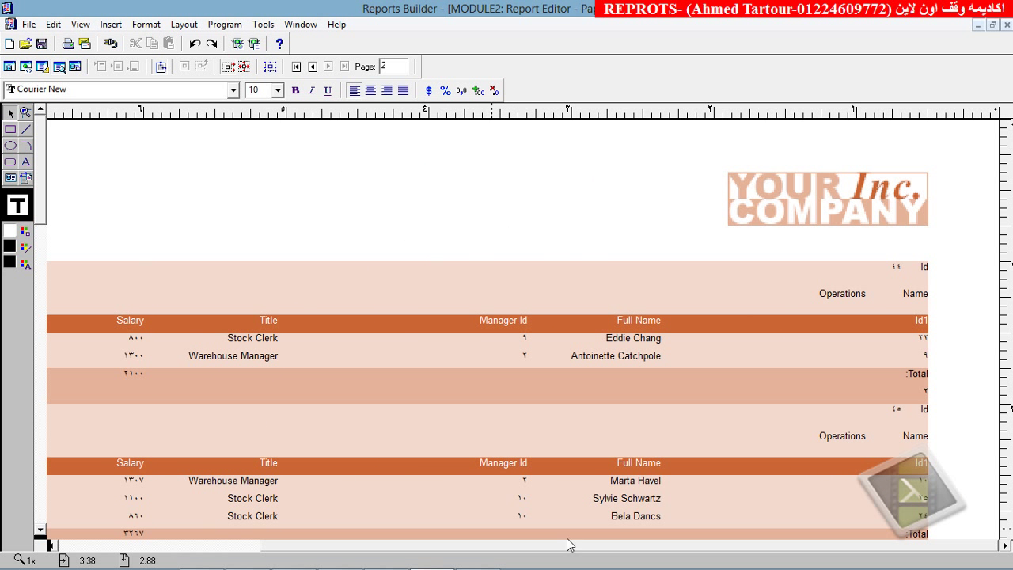
pyautogui.moveTo(764, 549); pyautogui.dragTo(624, 558)
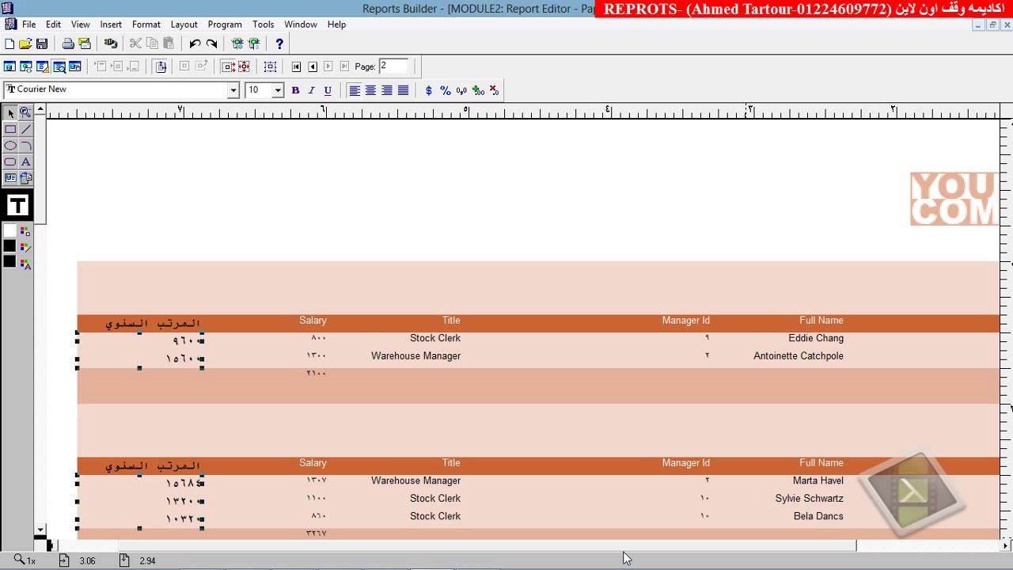
pyautogui.click(369, 260)
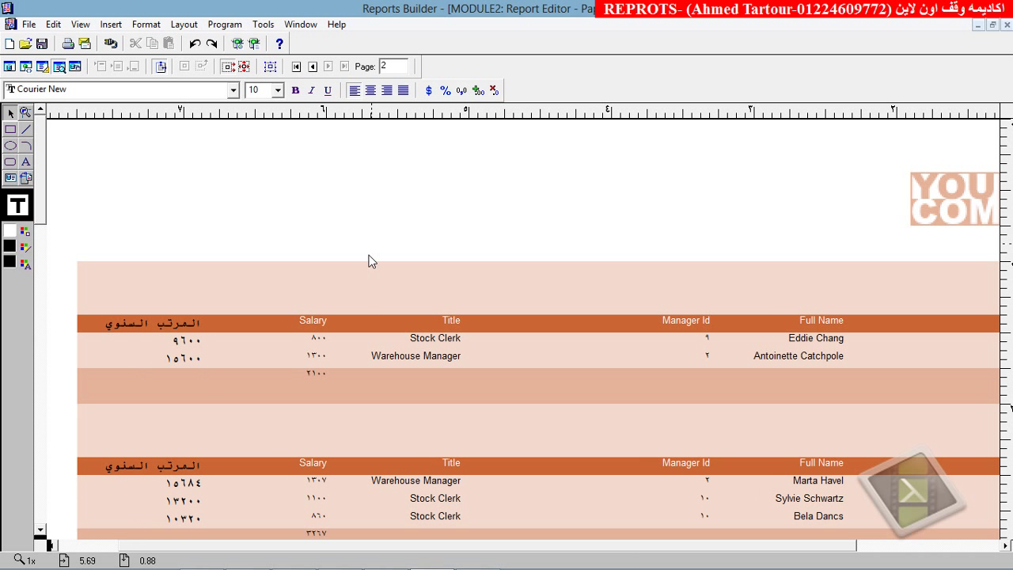
pyautogui.click(167, 357)
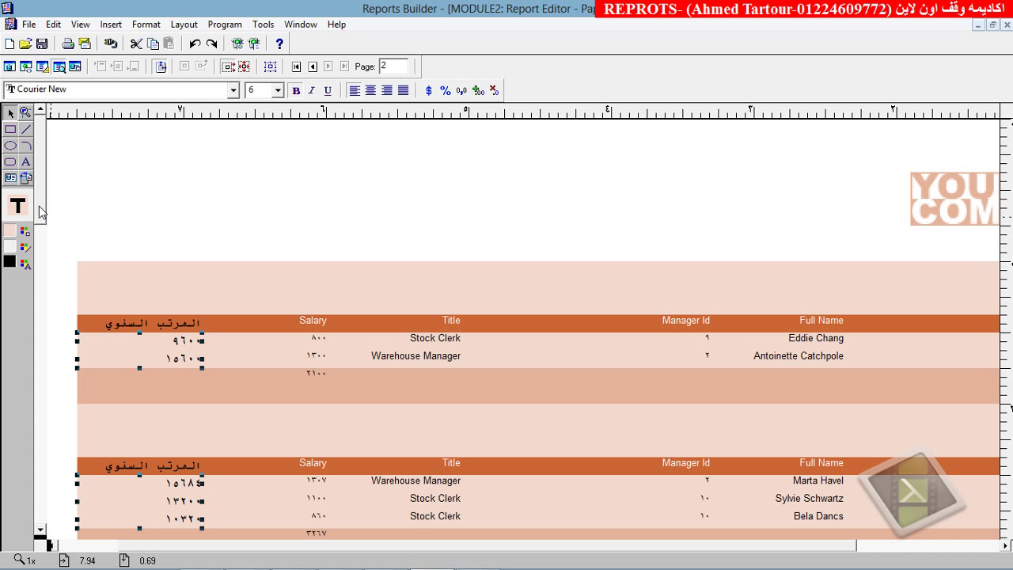
pyautogui.moveTo(43, 212)
pyautogui.mouseDown()
pyautogui.moveTo(42, 271)
pyautogui.moveTo(47, 215)
pyautogui.mouseUp()
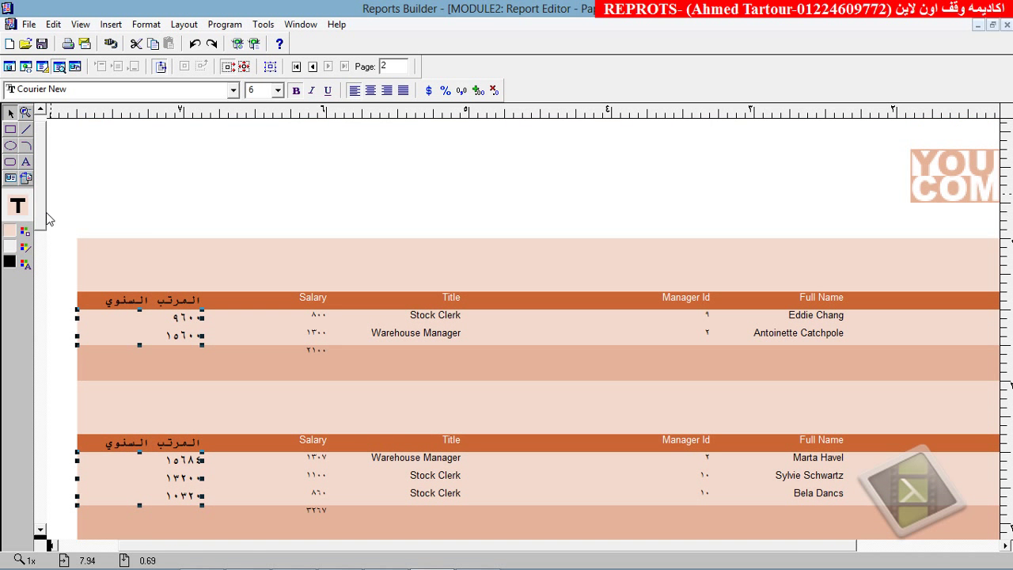
pyautogui.click(119, 208)
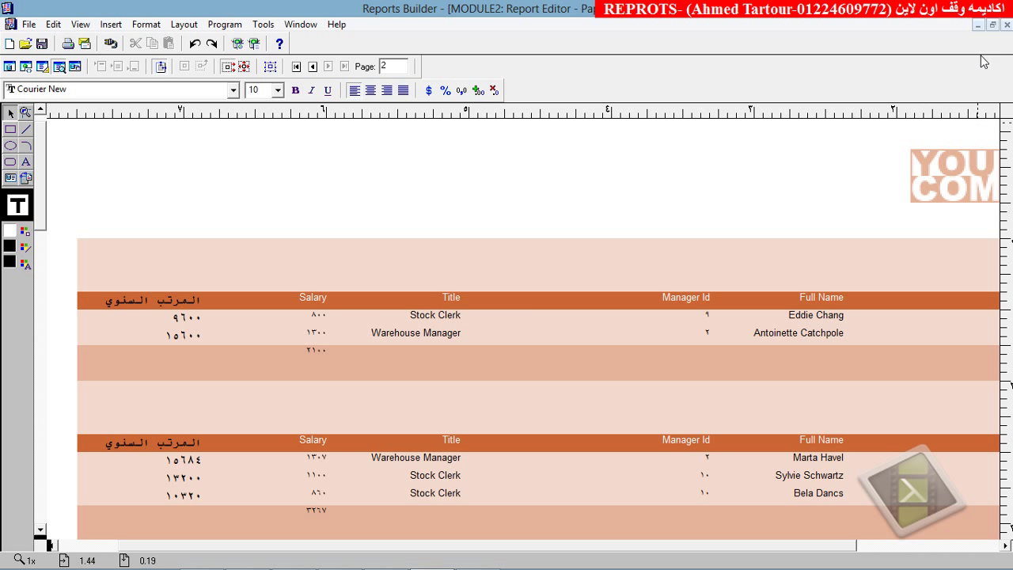
# Step: Restore the report editor window, return to the data model and draw a summary column in the empty area beside the G_ID group
pyautogui.click(992, 24)
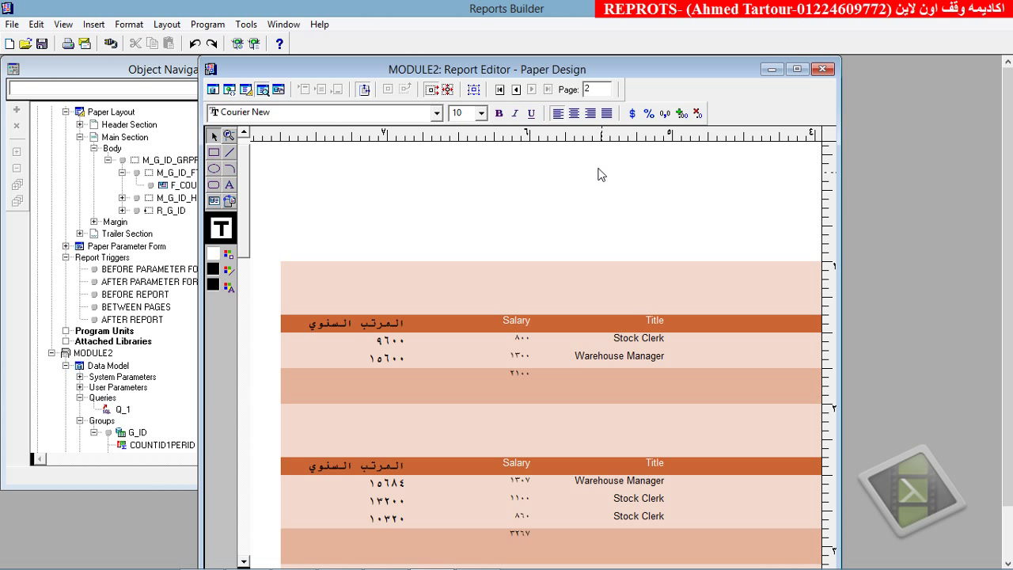
pyautogui.click(212, 89)
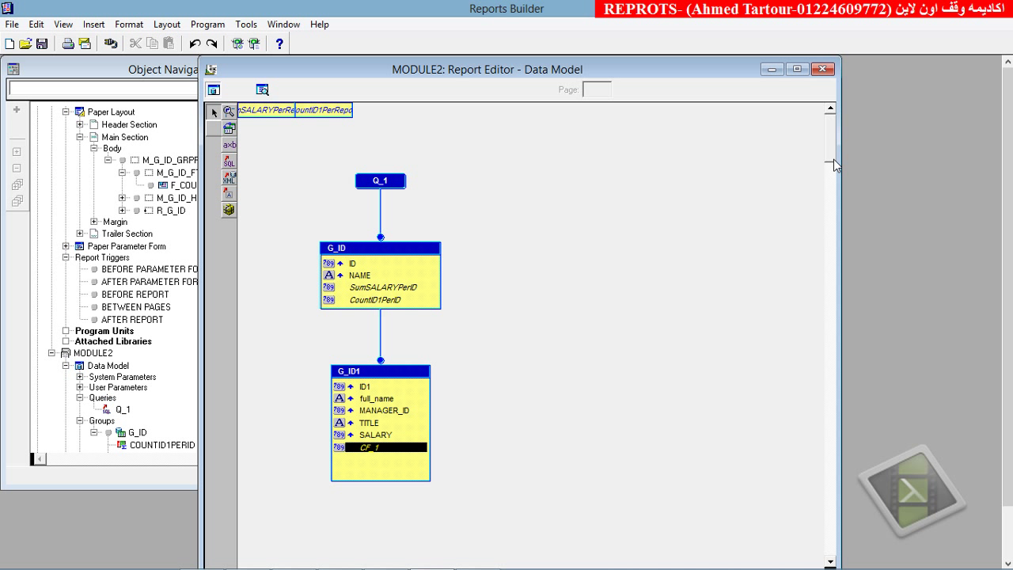
pyautogui.click(544, 255)
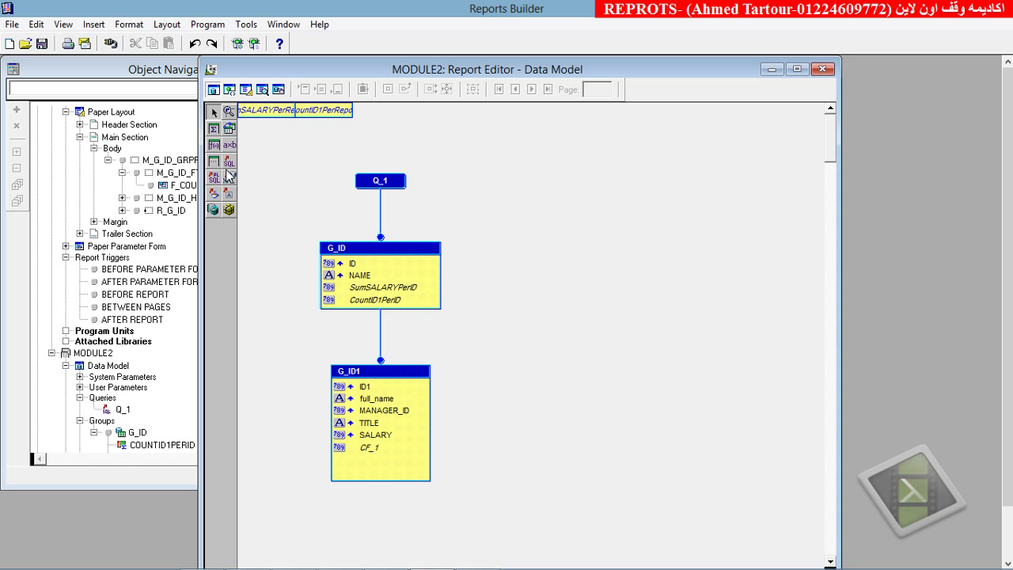
pyautogui.click(215, 131)
pyautogui.moveTo(590, 228); pyautogui.dragTo(482, 244)
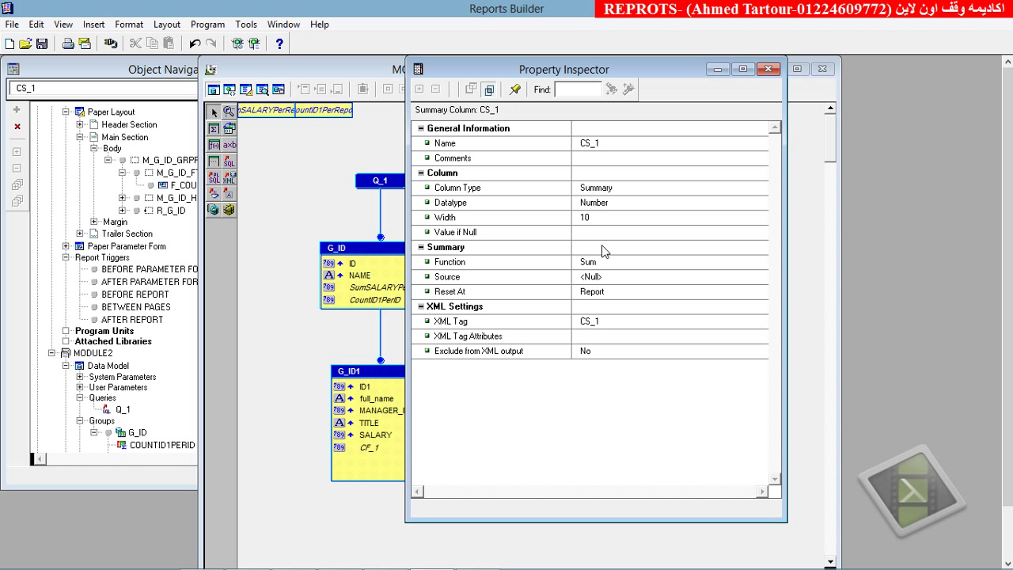
# Step: Set the standalone summary column's source to CF_1 with Report as its reset level, and close its properties
pyautogui.click(601, 277)
pyautogui.click(602, 277)
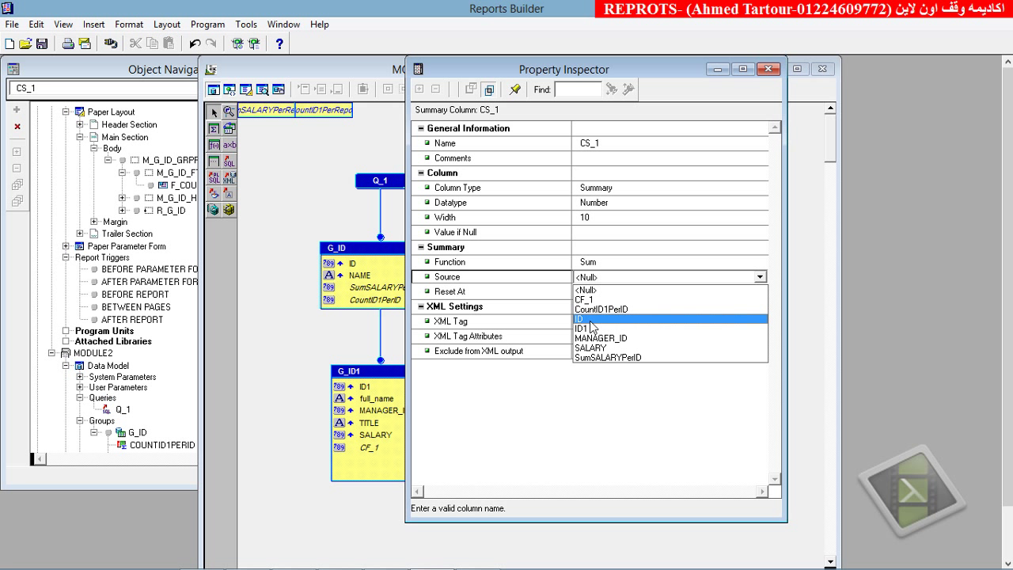
pyautogui.click(587, 300)
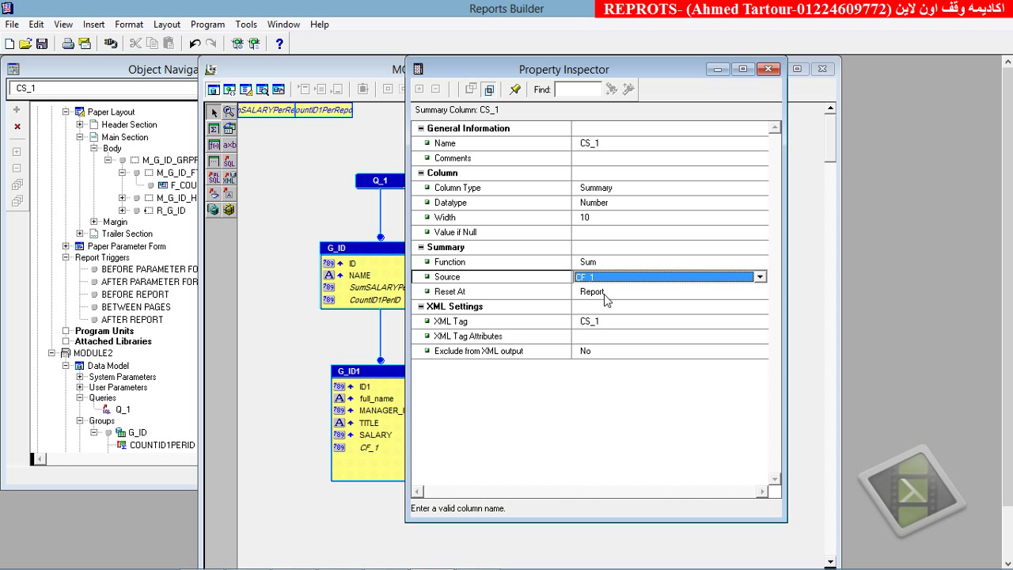
pyautogui.click(605, 292)
pyautogui.click(606, 292)
pyautogui.click(607, 305)
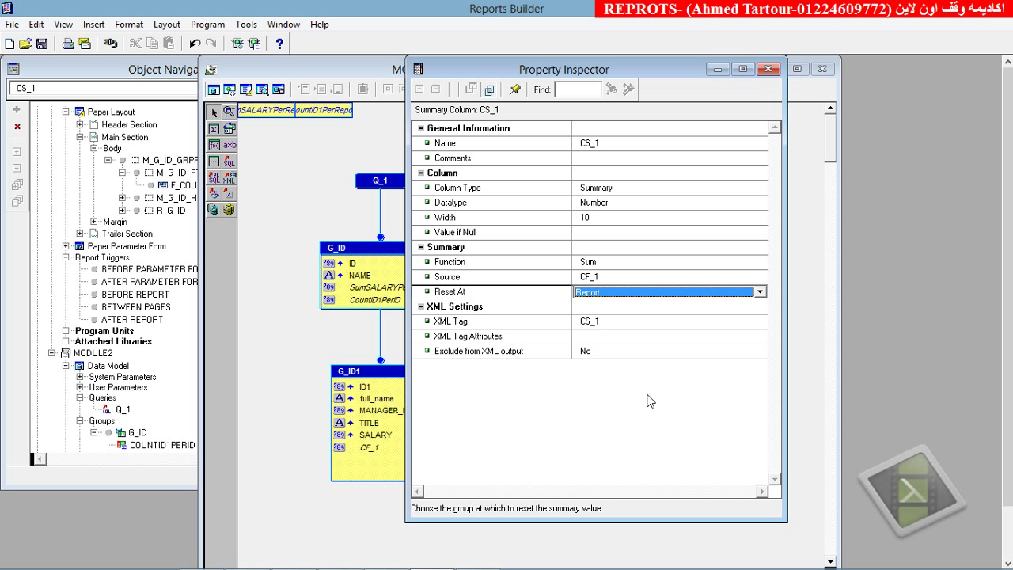
pyautogui.press('Down')
pyautogui.press('Down')
pyautogui.press('Down')
pyautogui.press('Down')
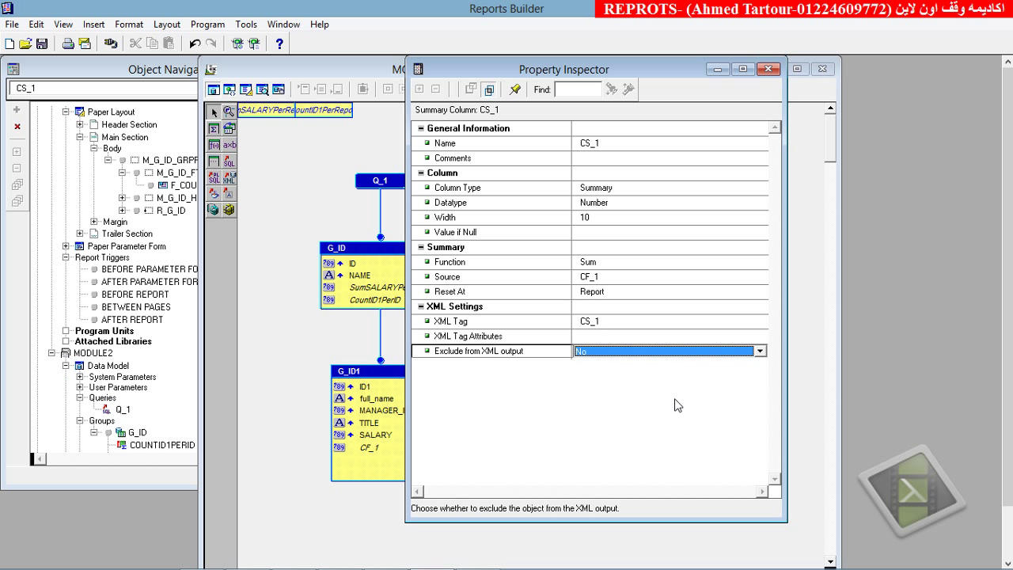
pyautogui.click(768, 70)
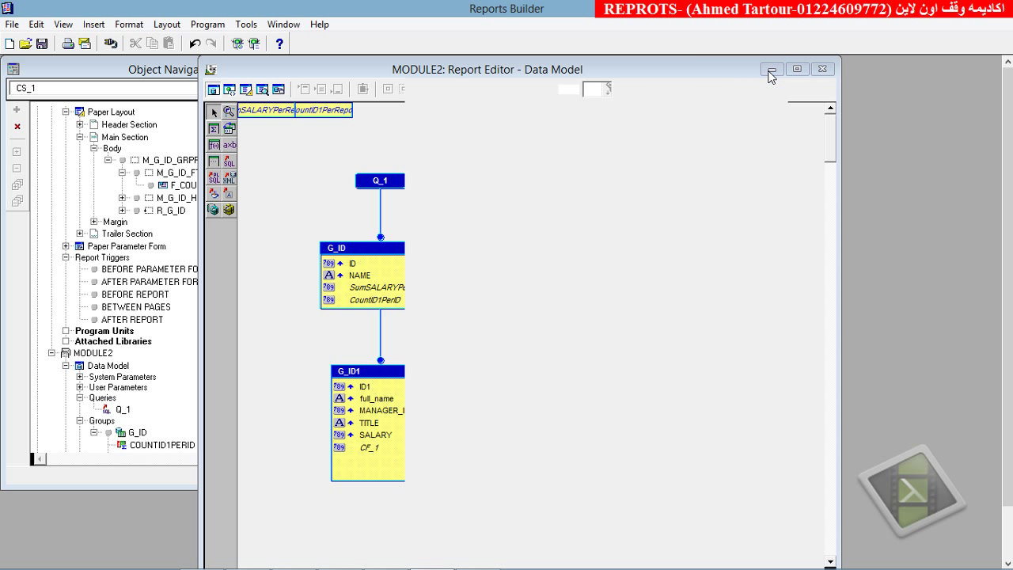
# Step: Extend the G_ID group box downward, add a summary column inside it and open that column's properties
pyautogui.click(383, 309)
pyautogui.moveTo(381, 309); pyautogui.dragTo(382, 332)
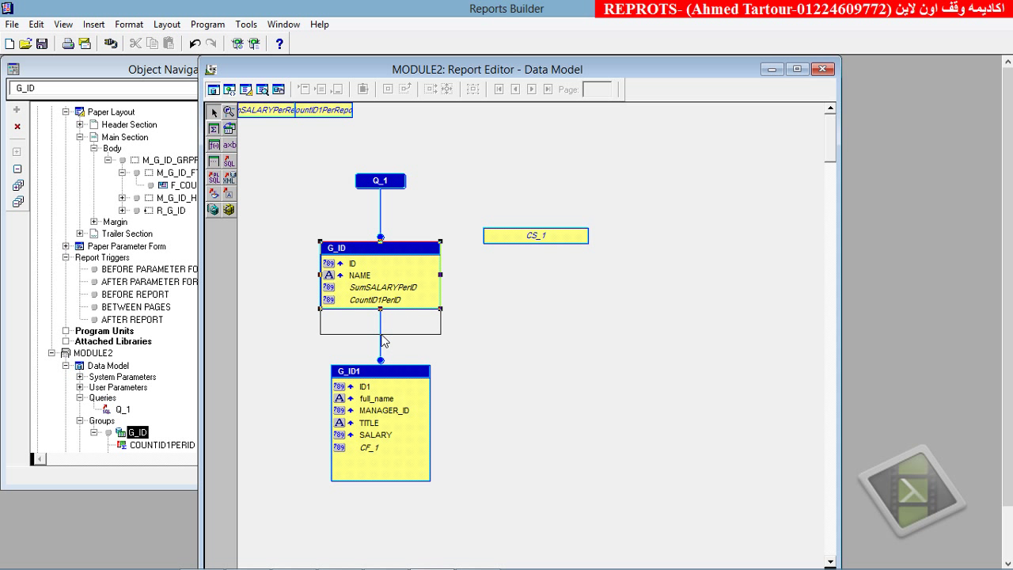
pyautogui.click(213, 129)
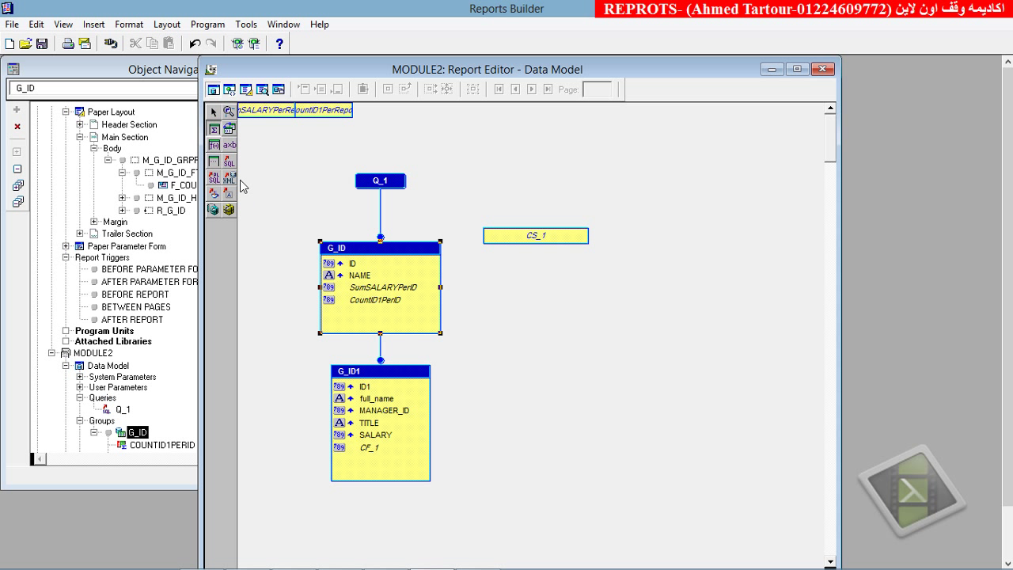
pyautogui.click(341, 325)
pyautogui.doubleClick(341, 315)
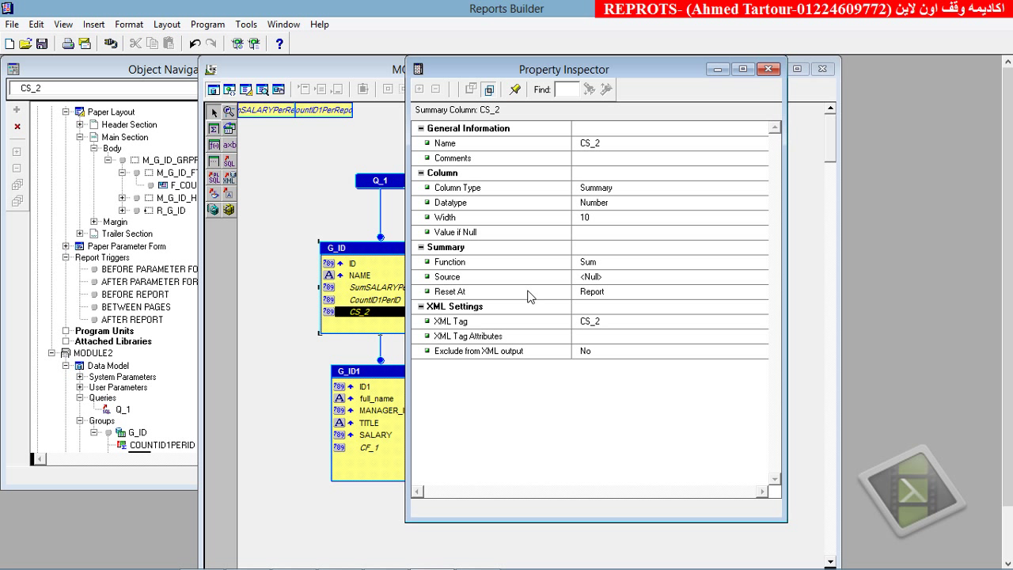
# Step: Set the G_ID summary column's source to CF_1 and its reset level to G_ID
pyautogui.click(599, 278)
pyautogui.click(599, 278)
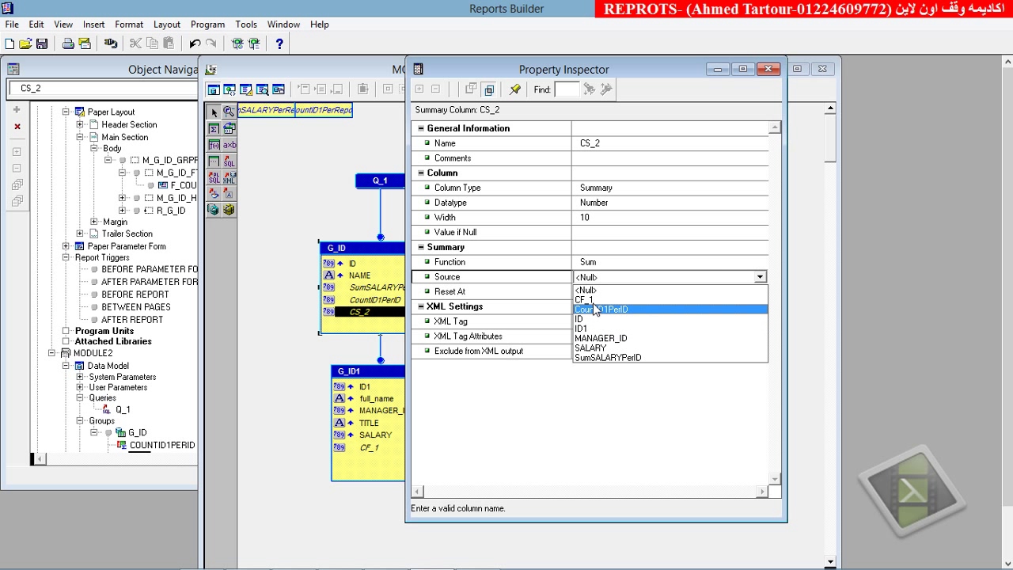
pyautogui.click(595, 308)
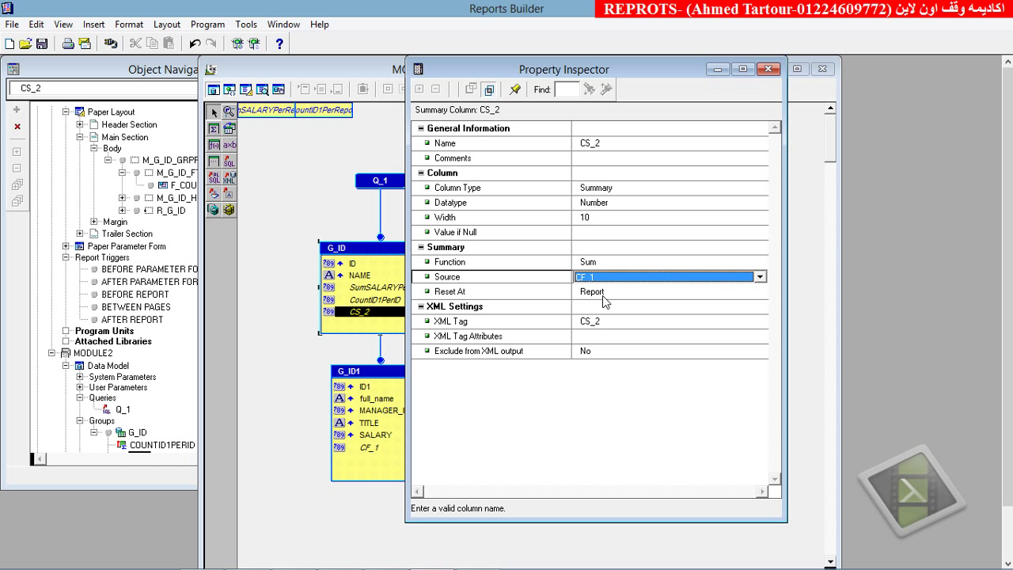
pyautogui.click(603, 297)
pyautogui.click(603, 297)
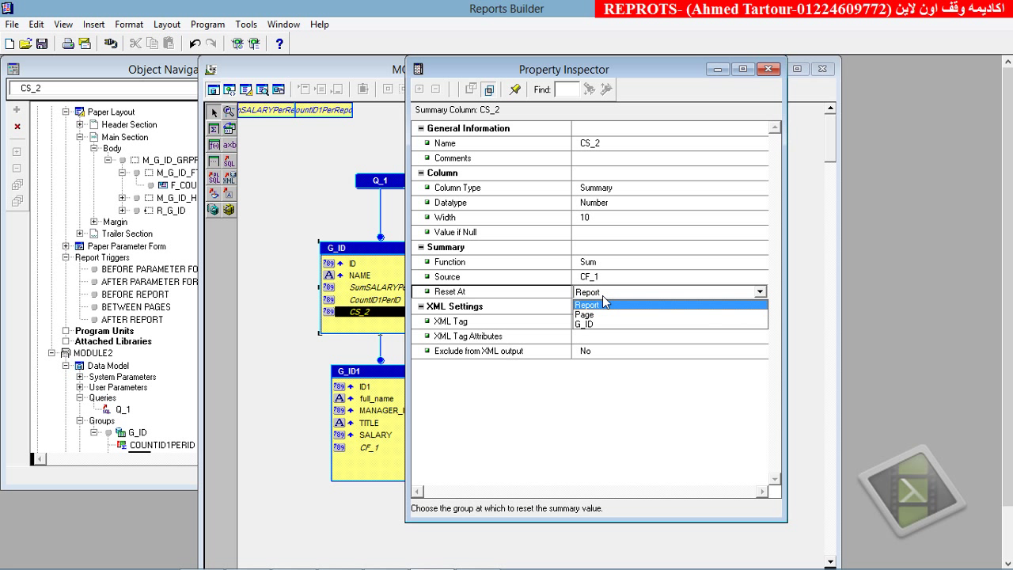
pyautogui.click(596, 324)
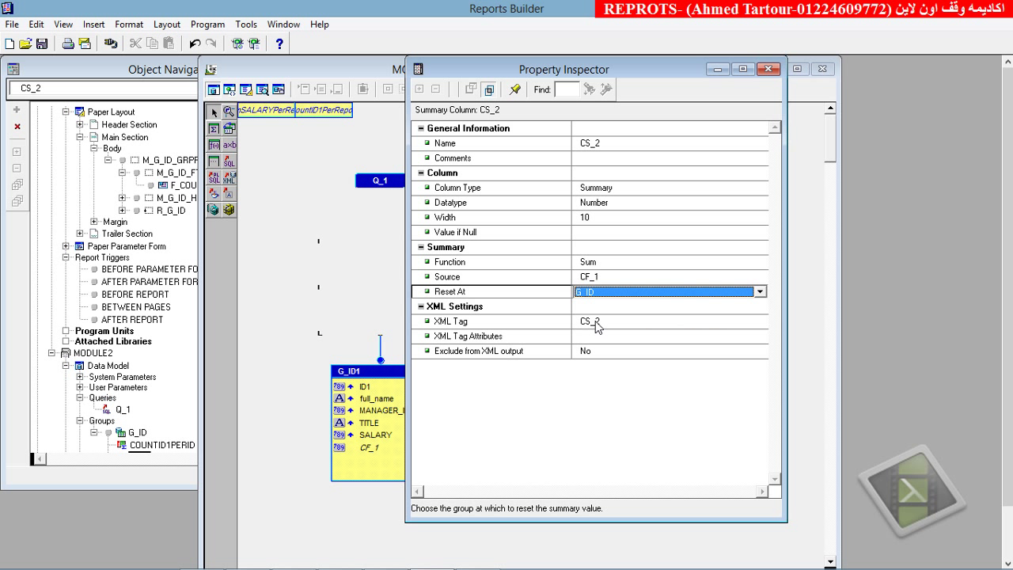